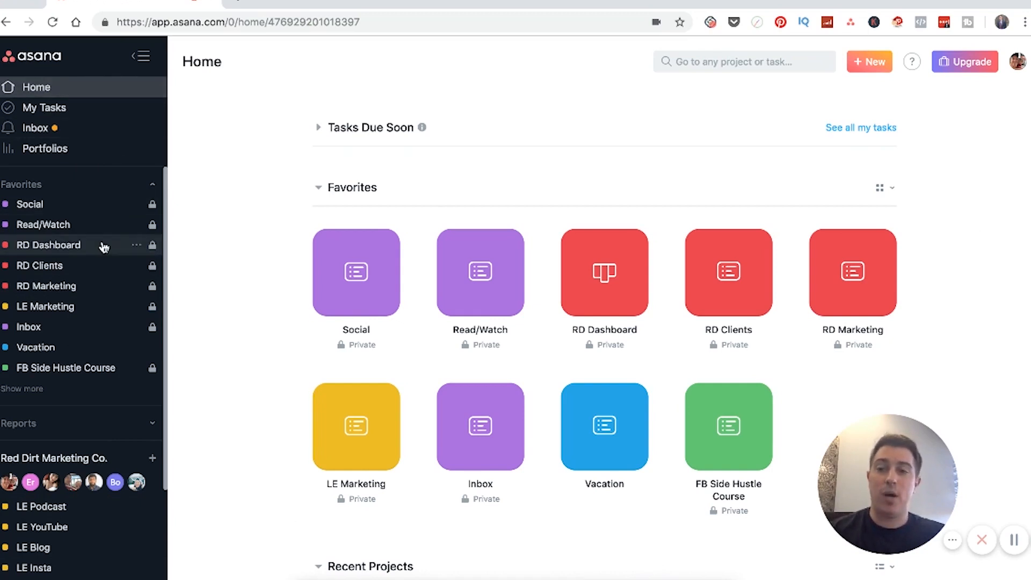
Look through the favorite projects and the full list of Red Dirt Marketing Co. team projects
scroll(104, 247, "down", 1)
scroll(137, 246, "up", 1)
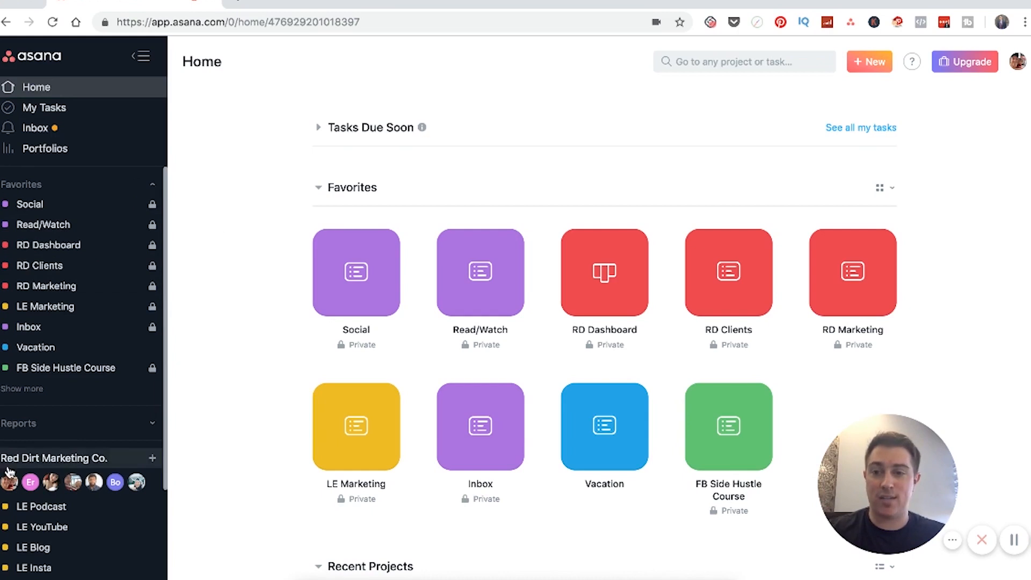
scroll(7, 472, "down", 5)
left_click(50, 429)
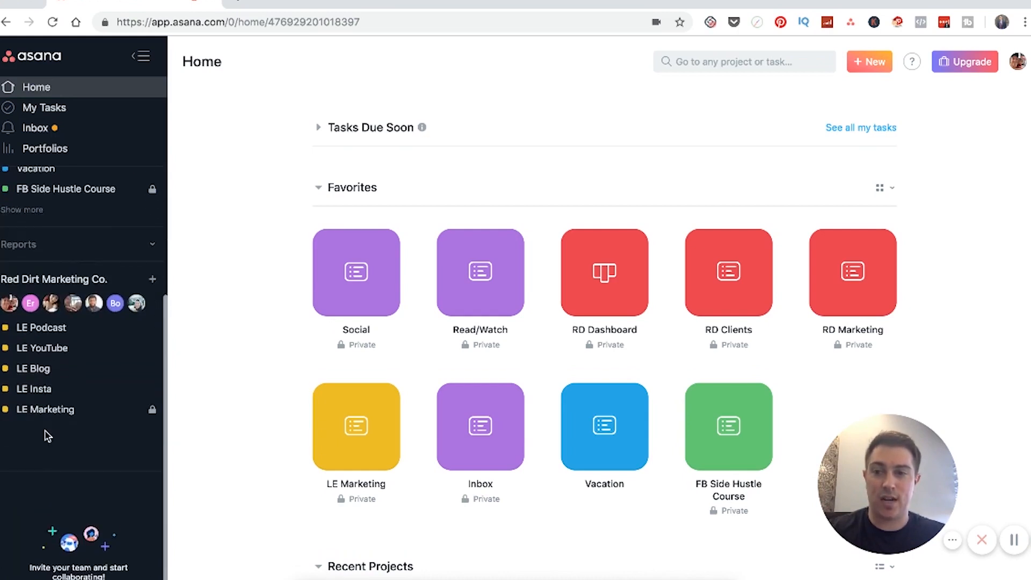
scroll(54, 357, "down", 2)
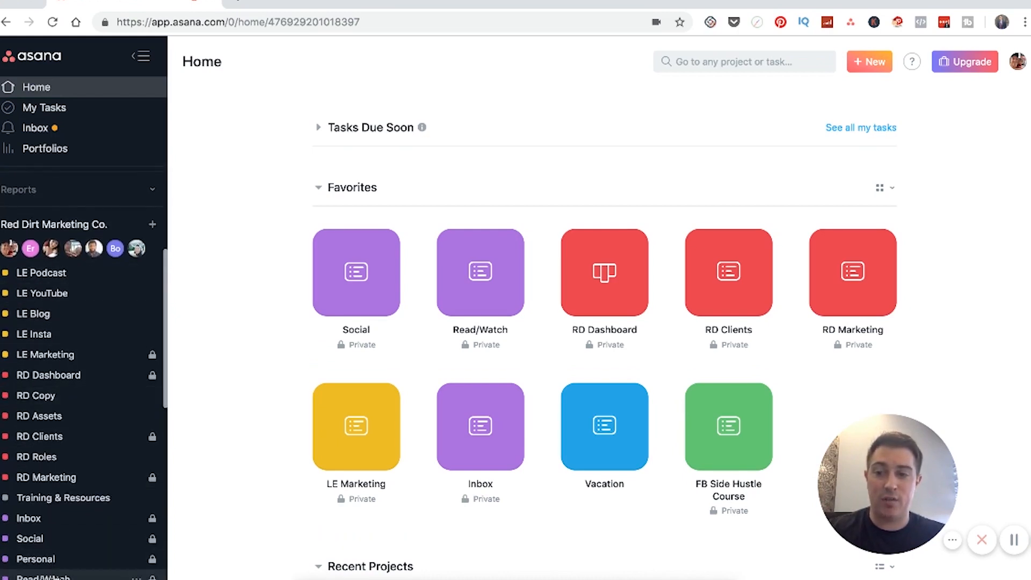
scroll(31, 448, "down", 5)
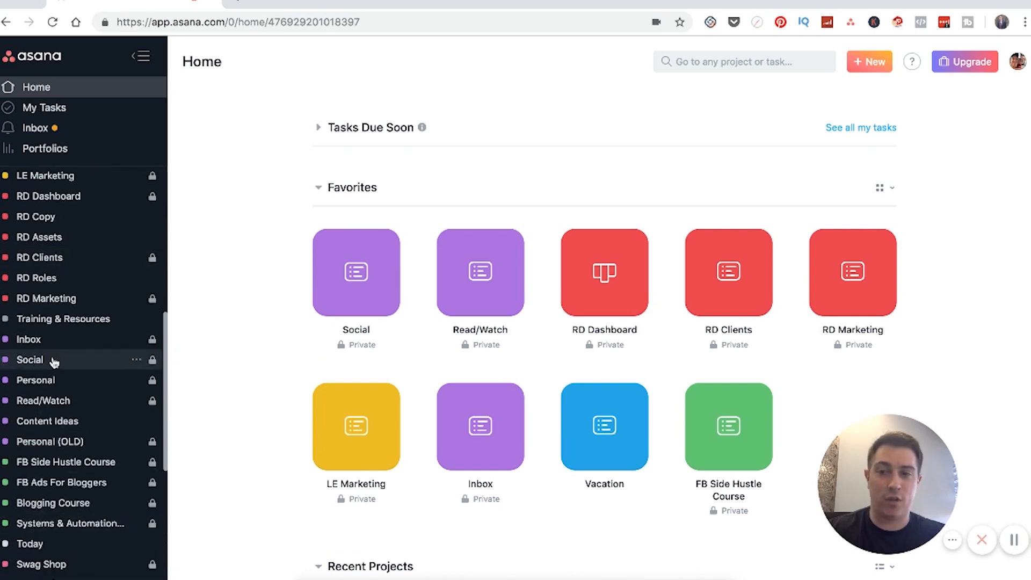
scroll(51, 360, "up", 7)
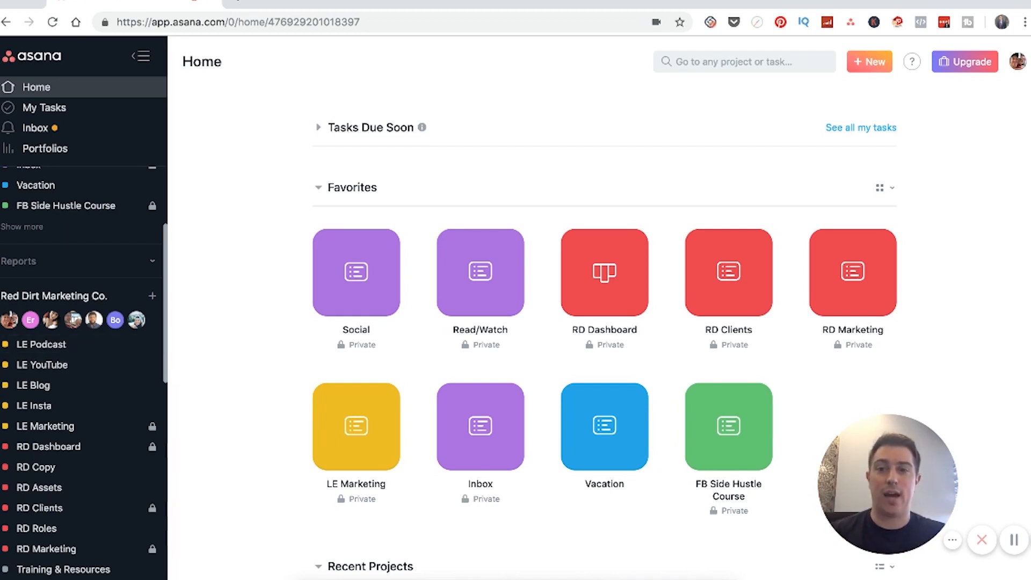
scroll(129, 311, "up", 2)
scroll(129, 311, "up", 2)
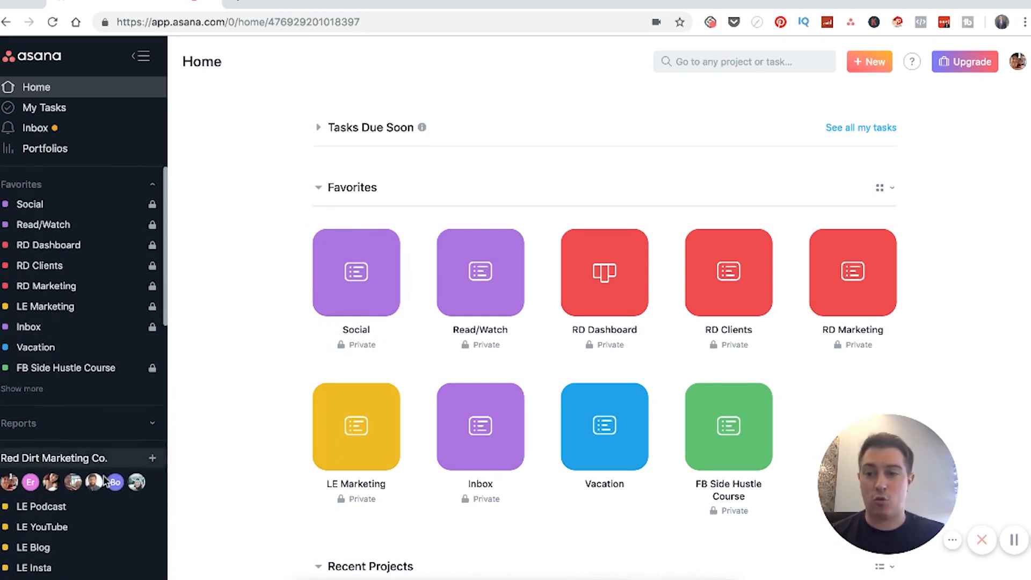
scroll(129, 330, "down", 5)
scroll(108, 365, "down", 2)
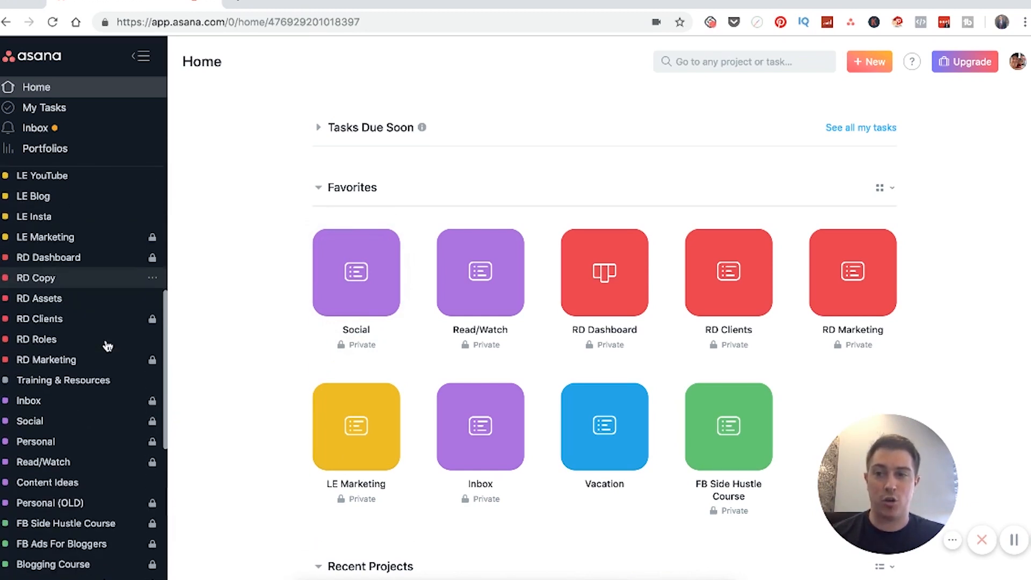
scroll(108, 346, "up", 5)
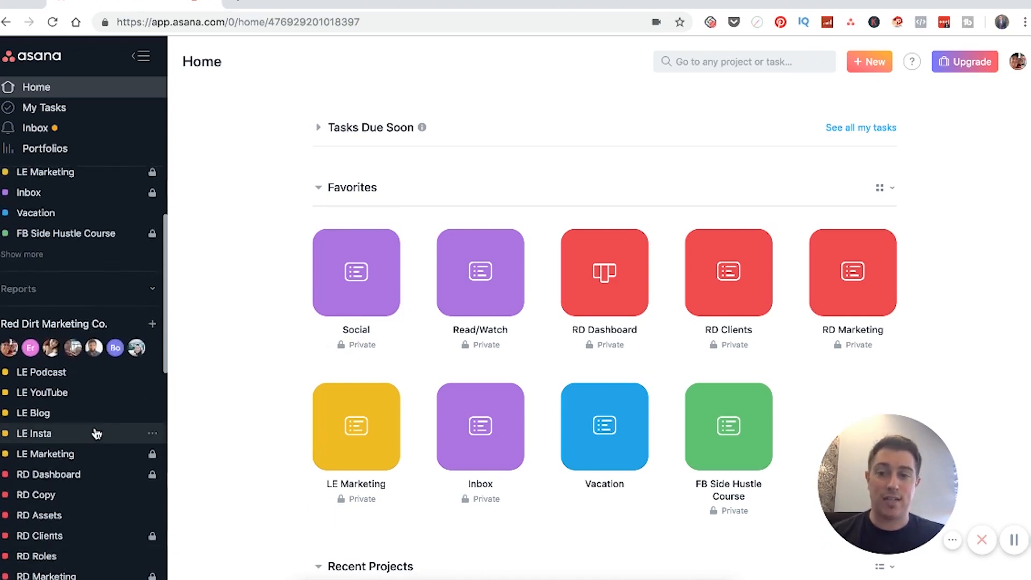
scroll(95, 430, "down", 2)
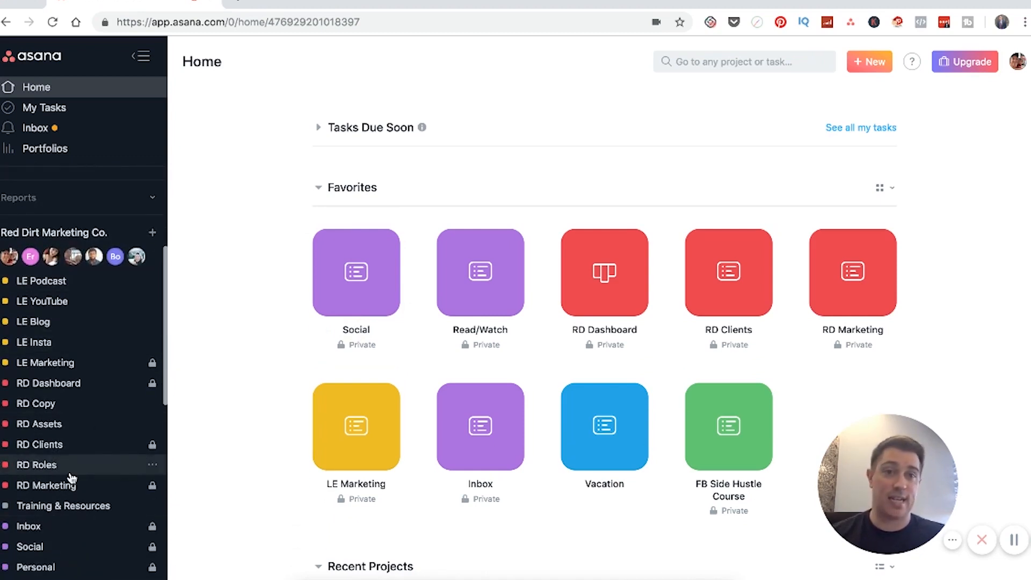
scroll(72, 478, "up", 5)
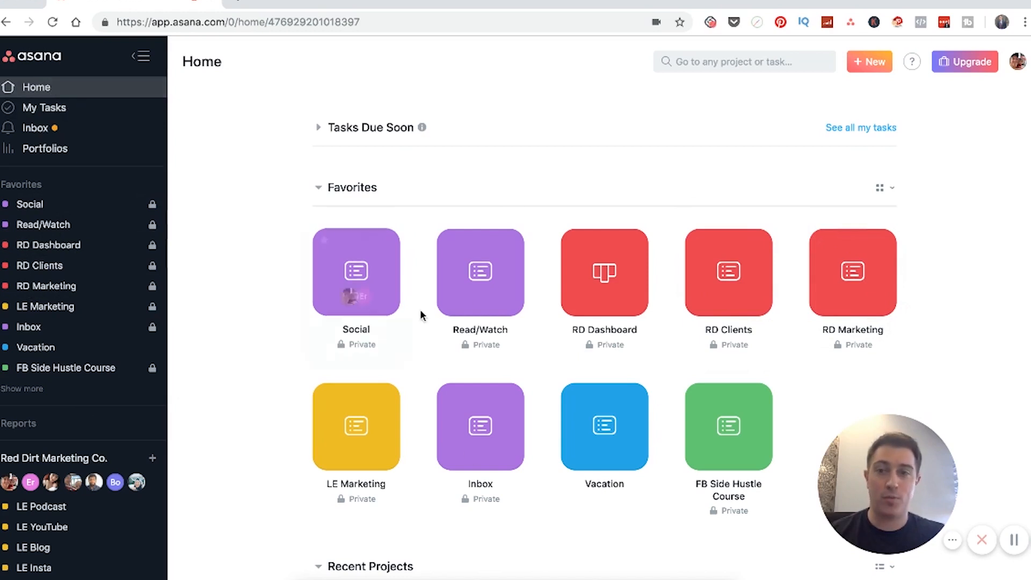
View the Inbox notifications and open the My Tasks list
left_click(63, 128)
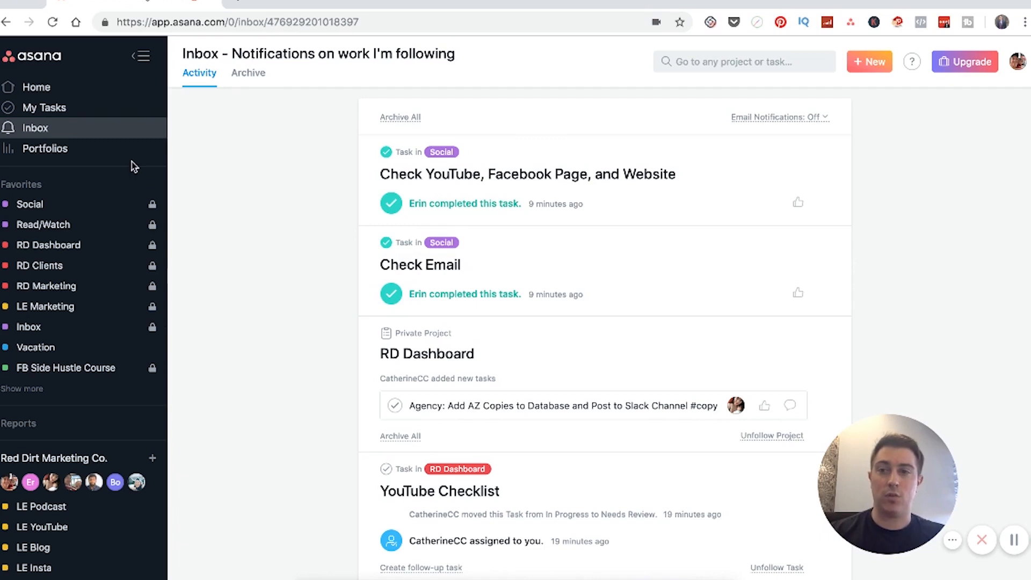
left_click(73, 110)
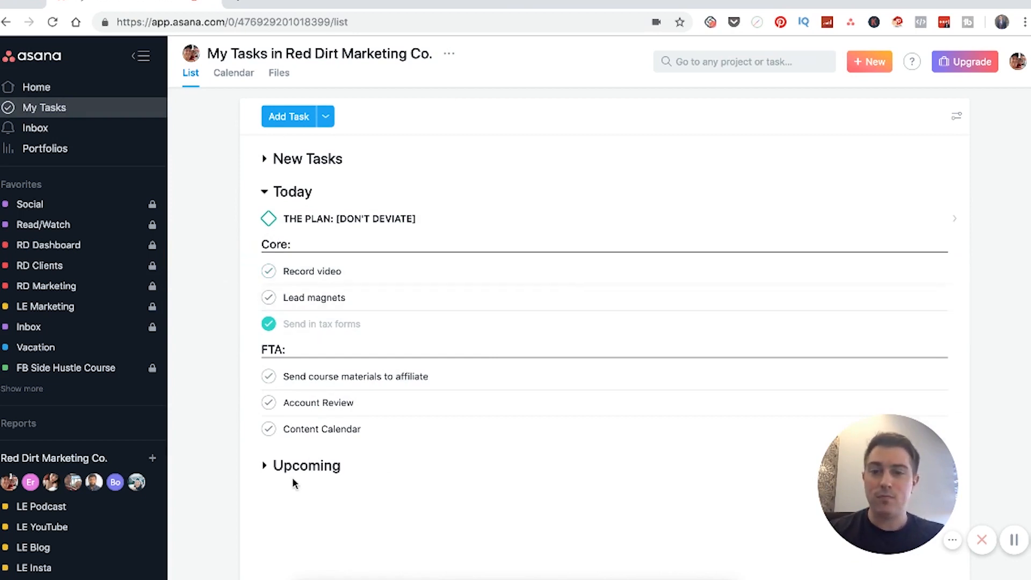
Expand the Upcoming section of My Tasks, look over its tasks, and collapse it
left_click(267, 468)
scroll(345, 490, "down", 6)
scroll(444, 476, "up", 5)
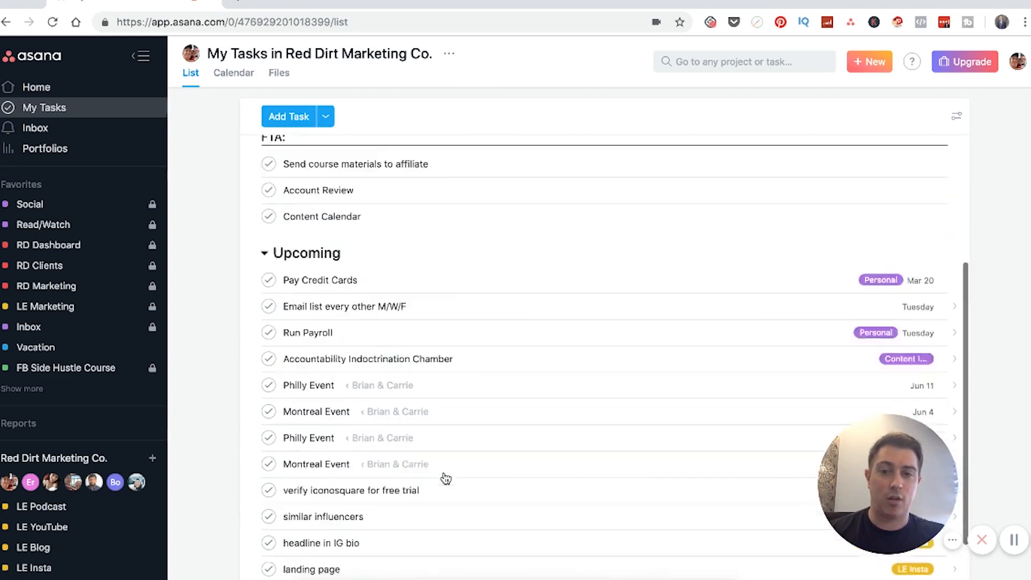
left_click(266, 411)
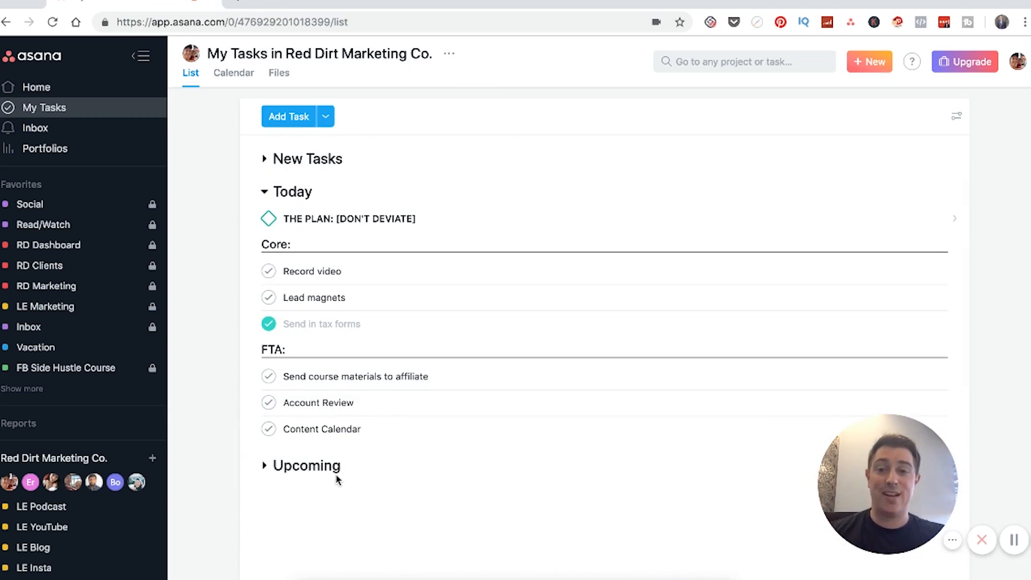
mouse_move(313, 472)
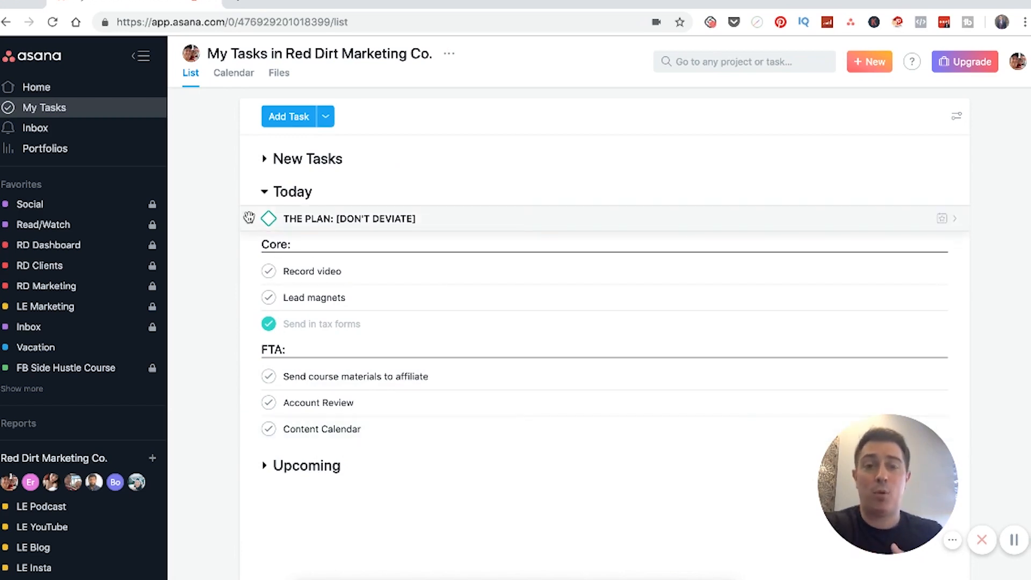
Expand the New Tasks section, read through the tasks listed in it, and collapse it
mouse_move(261, 159)
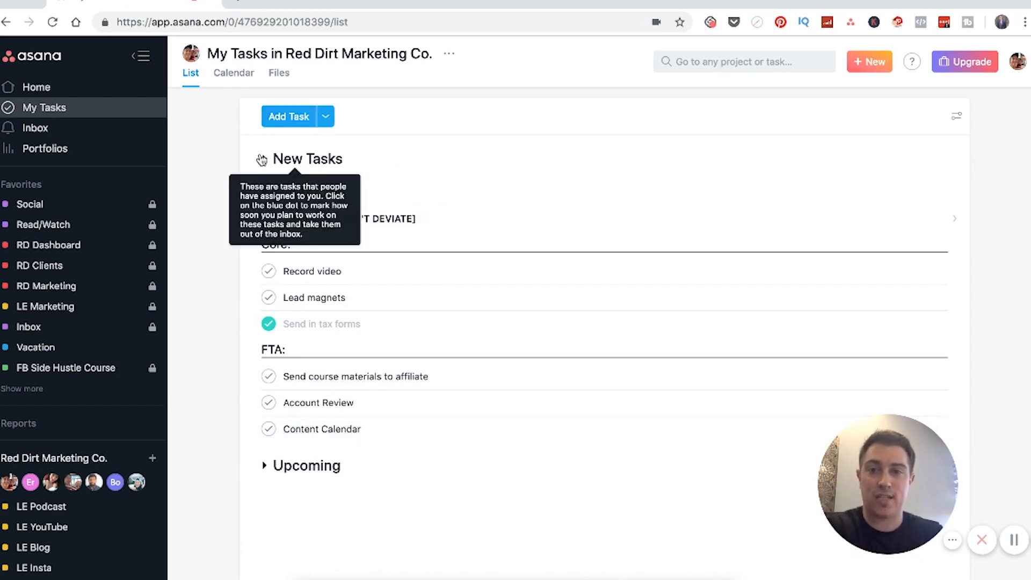
left_click(265, 159)
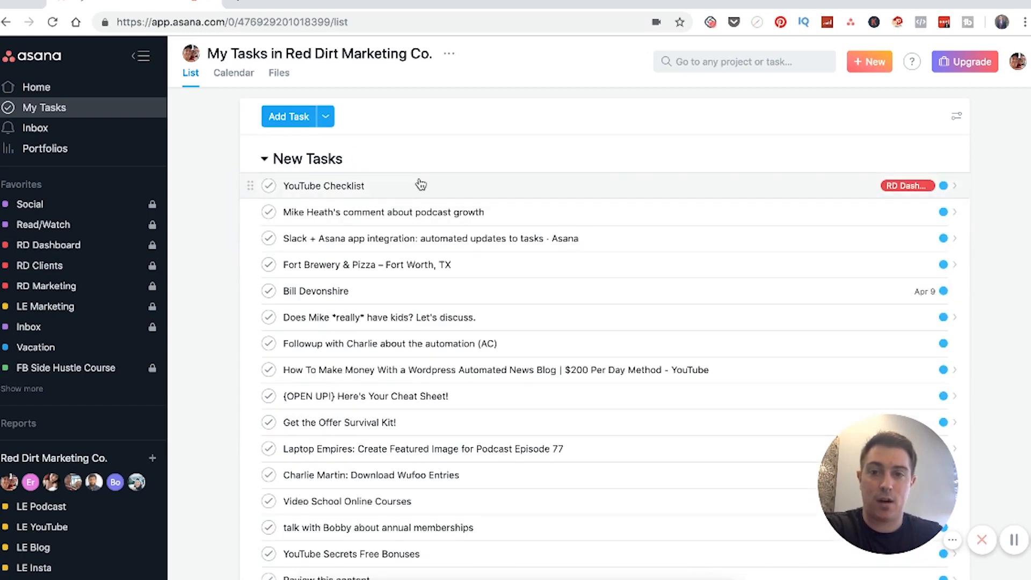
scroll(333, 379, "down", 1)
scroll(333, 379, "down", 9)
scroll(408, 310, "up", 4)
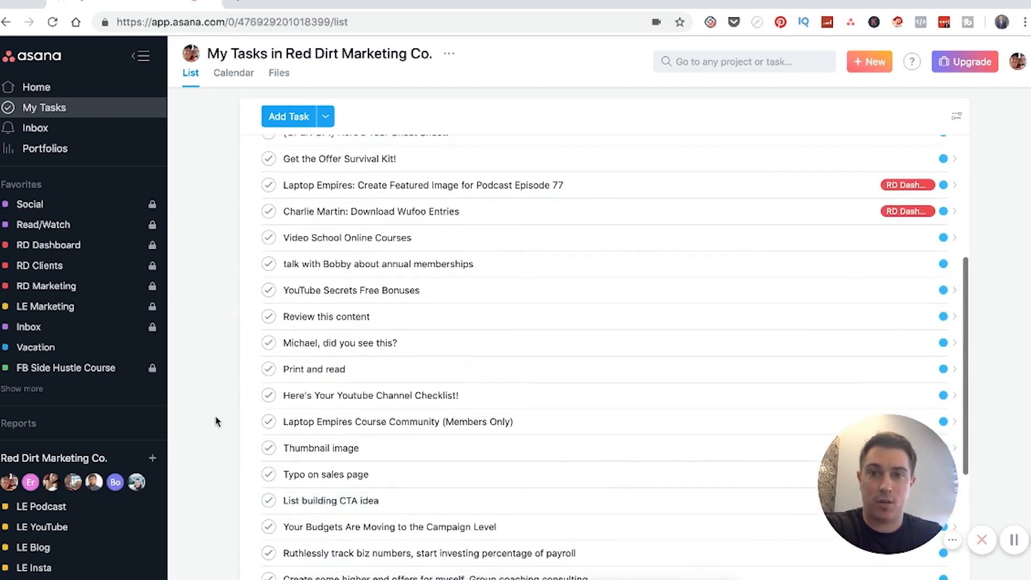
scroll(309, 215, "up", 5)
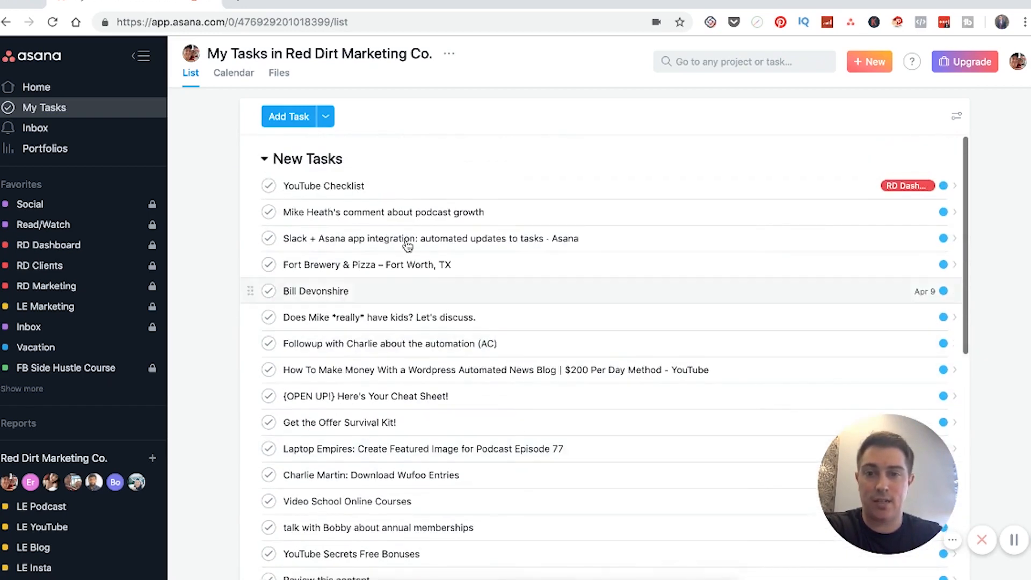
scroll(451, 376, "down", 5)
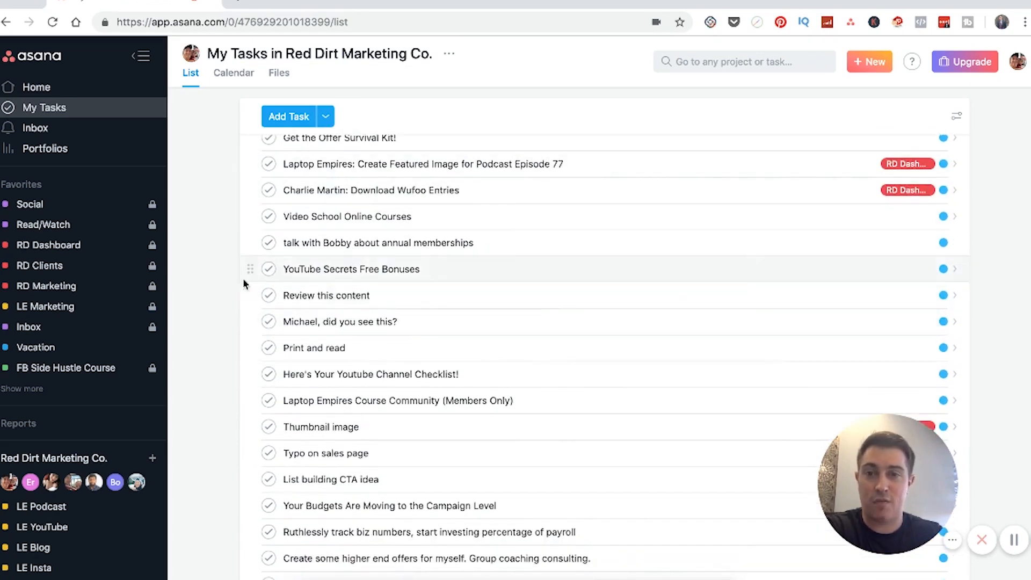
scroll(361, 311, "up", 3)
scroll(361, 312, "up", 3)
left_click(265, 159)
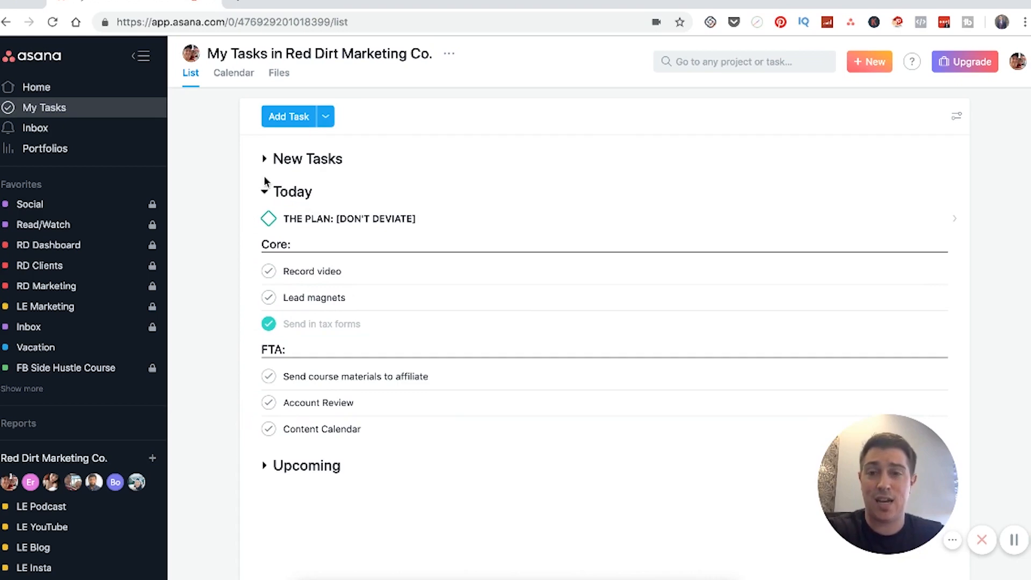
Reopen the New Tasks section, skim down to its last task, and collapse it
left_click(263, 159)
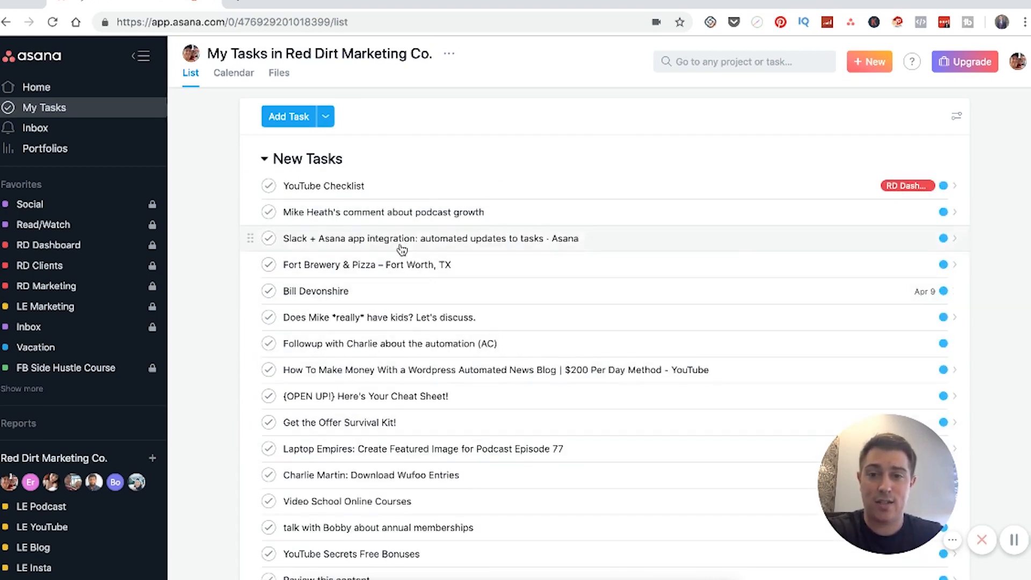
scroll(401, 249, "down", 4)
scroll(424, 483, "down", 3)
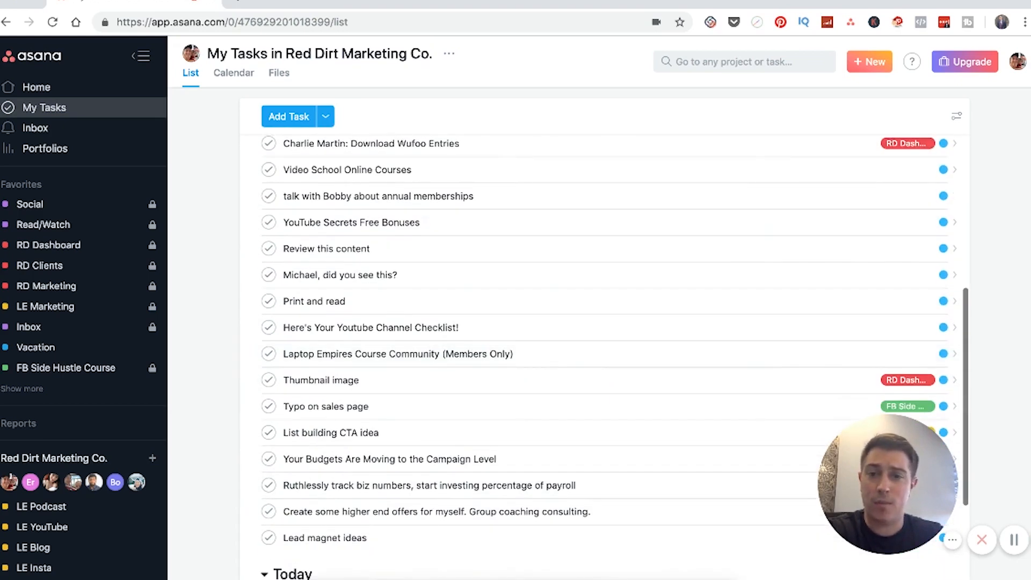
scroll(357, 292, "up", 5)
left_click(263, 159)
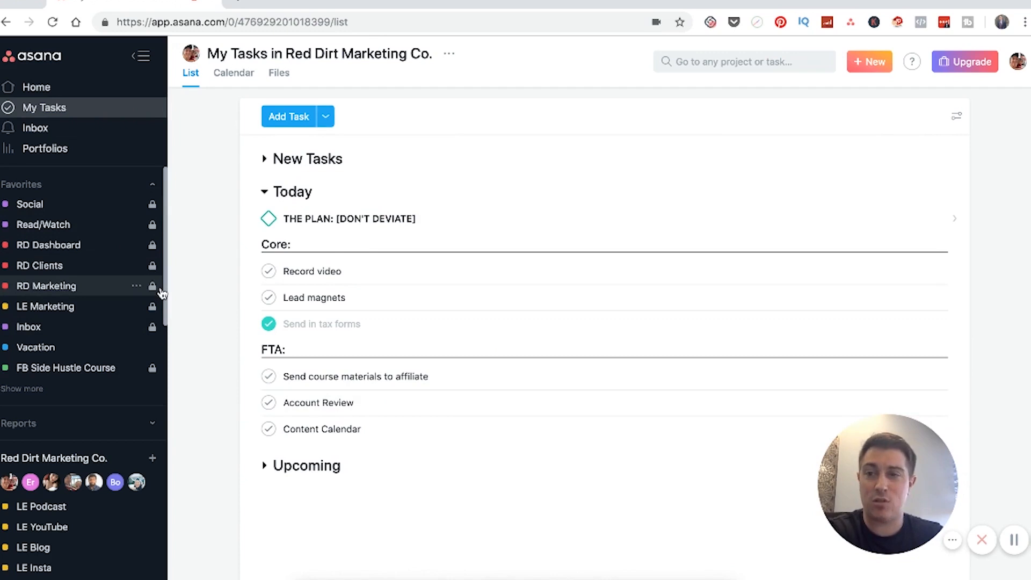
Start adding a new project to the Red Dirt Marketing Co. team
scroll(150, 279, "down", 5)
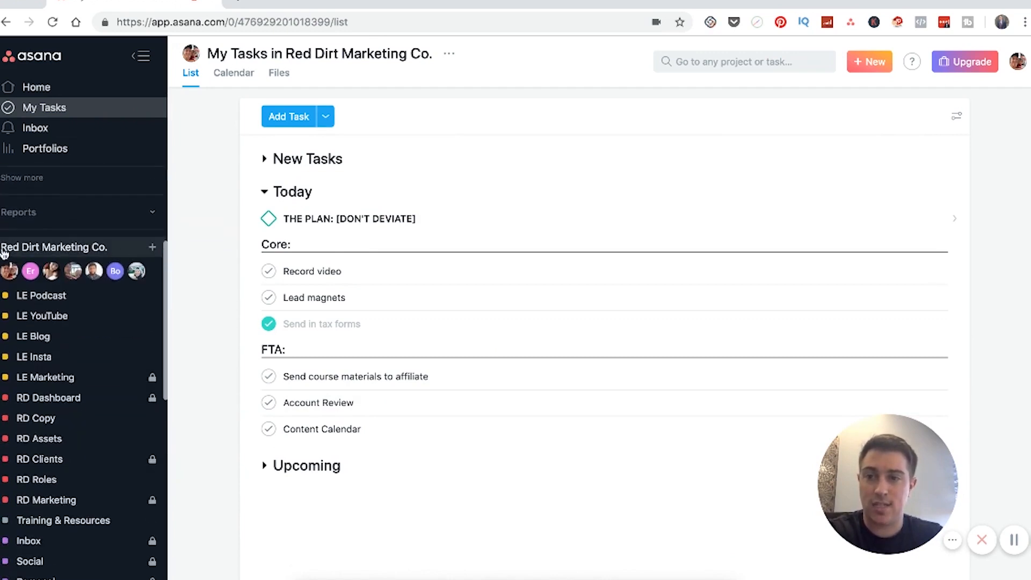
scroll(113, 253, "up", 1)
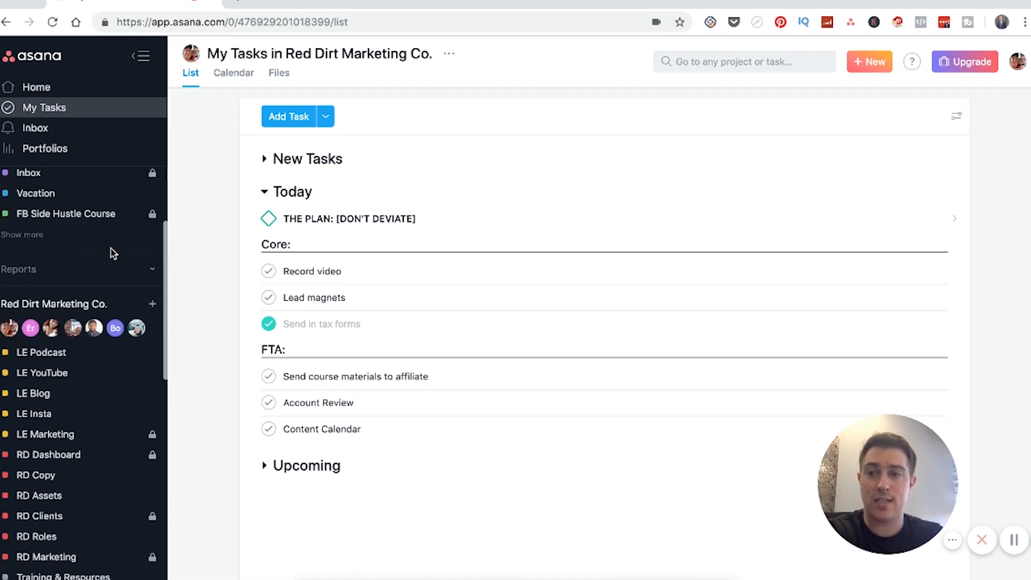
mouse_move(888, 456)
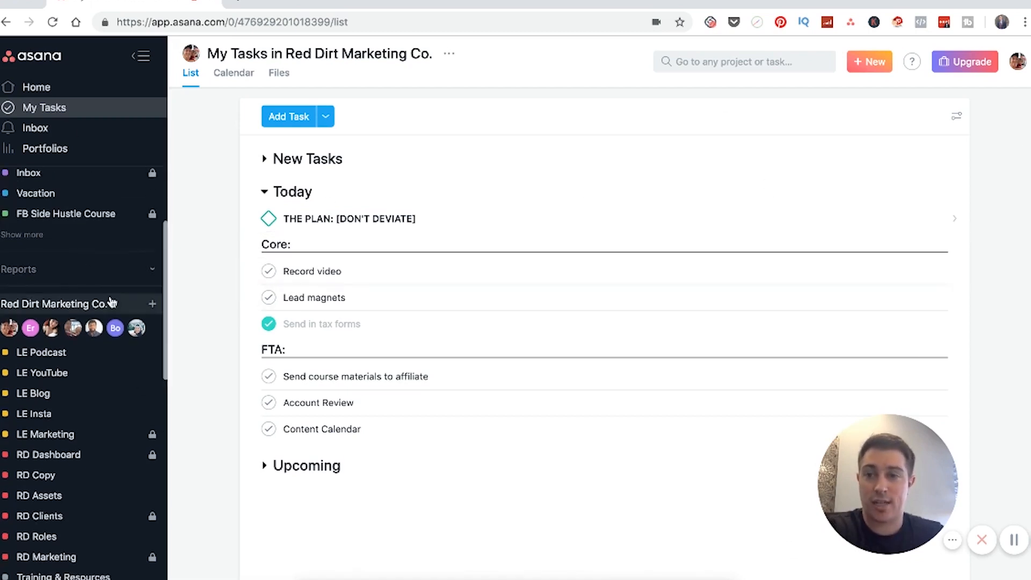
left_click(152, 305)
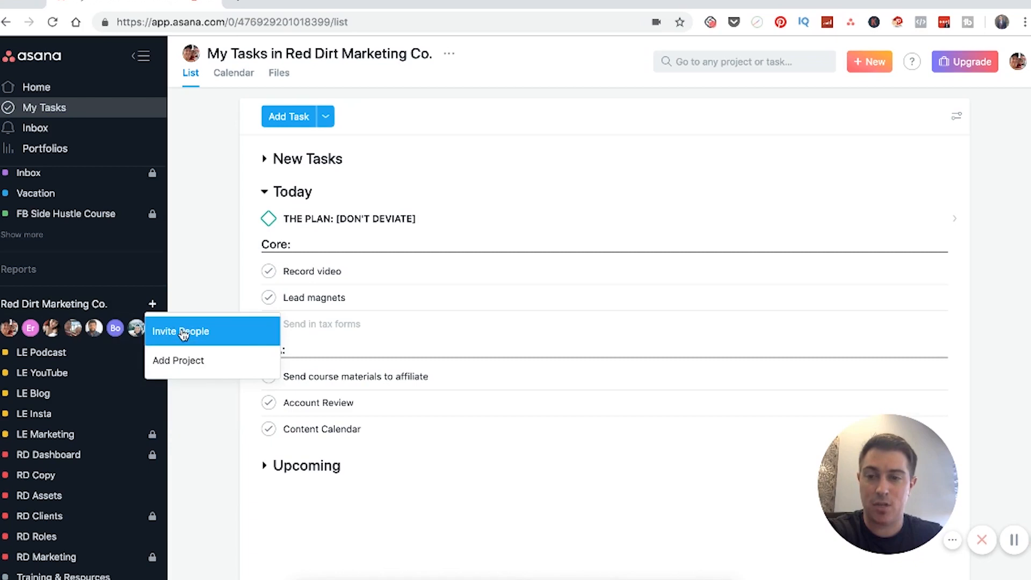
left_click(200, 371)
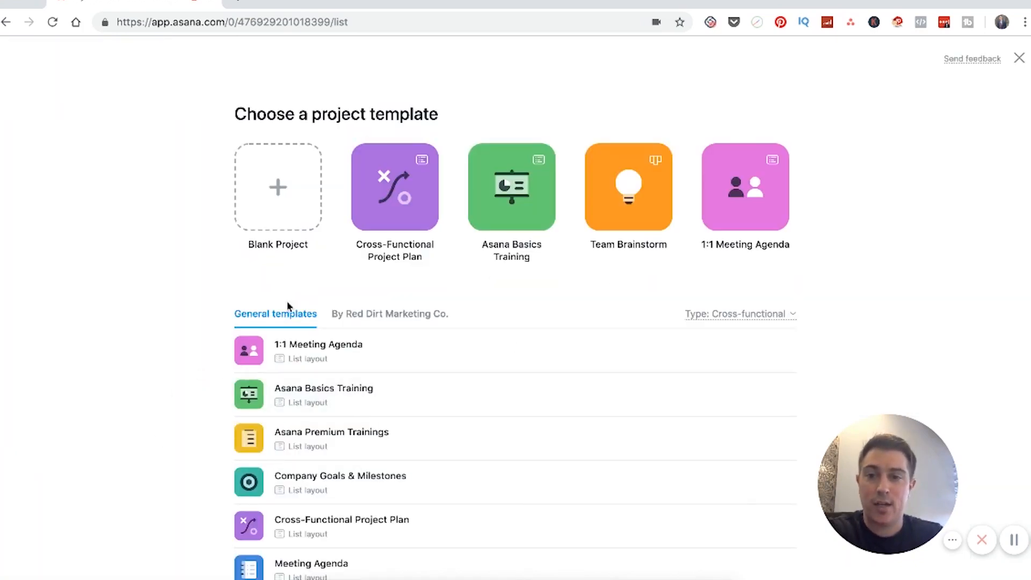
Browse the general project templates and view the template types available for filtering
scroll(338, 379, "down", 4)
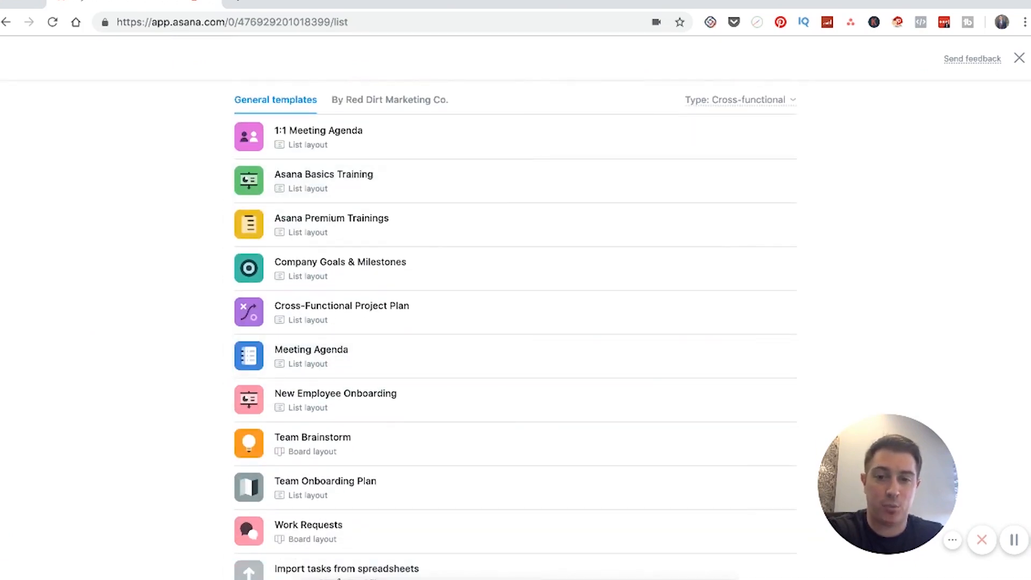
scroll(488, 433, "up", 3)
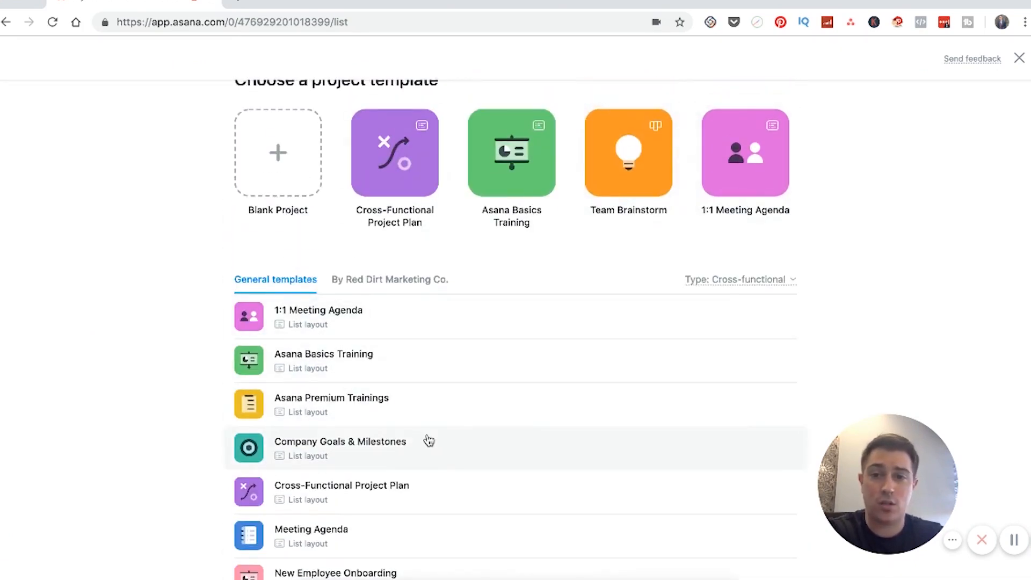
left_click(787, 280)
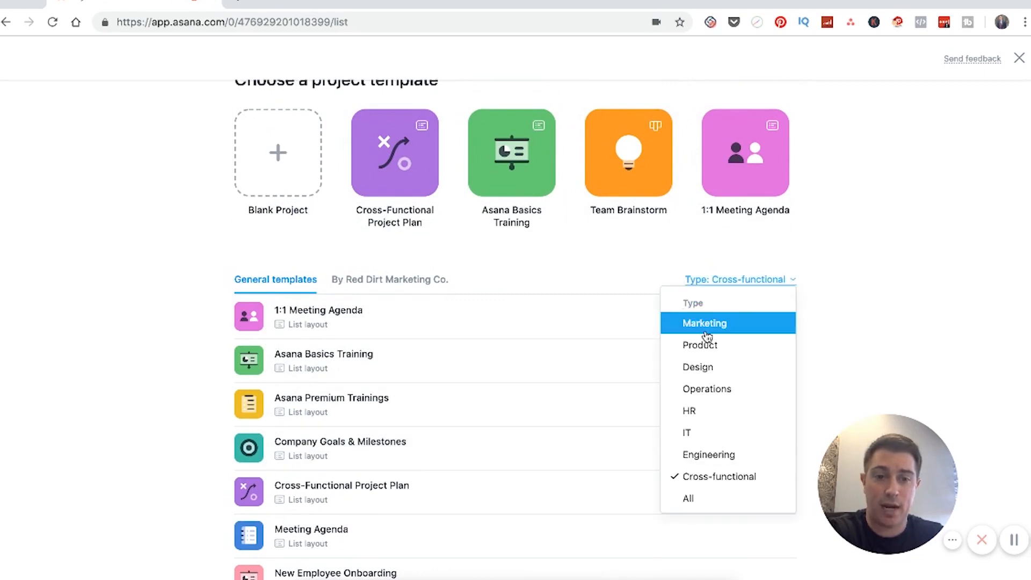
left_click(859, 238)
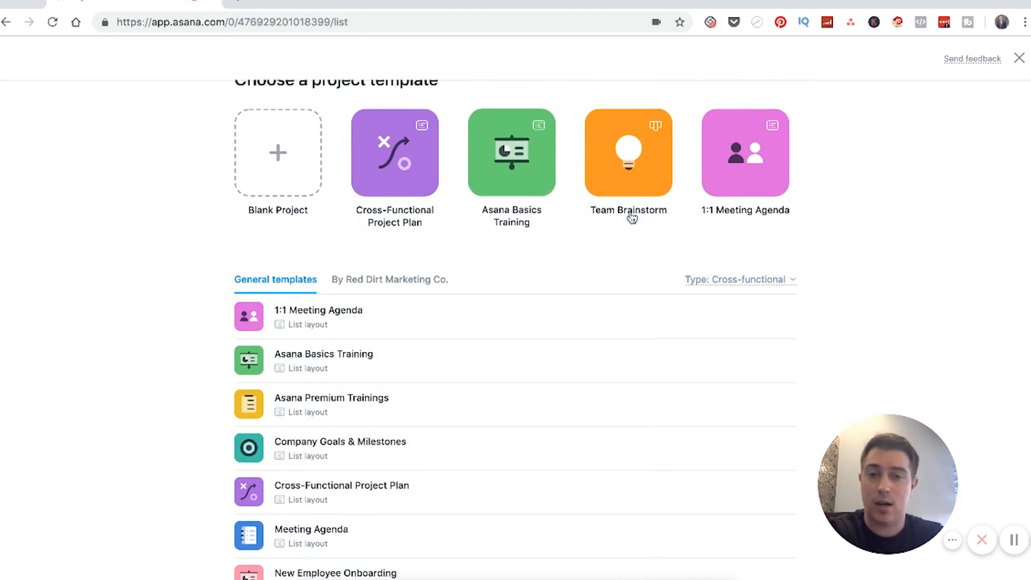
Choose a blank project instead of a template to reach the project details form
scroll(607, 292, "up", 1)
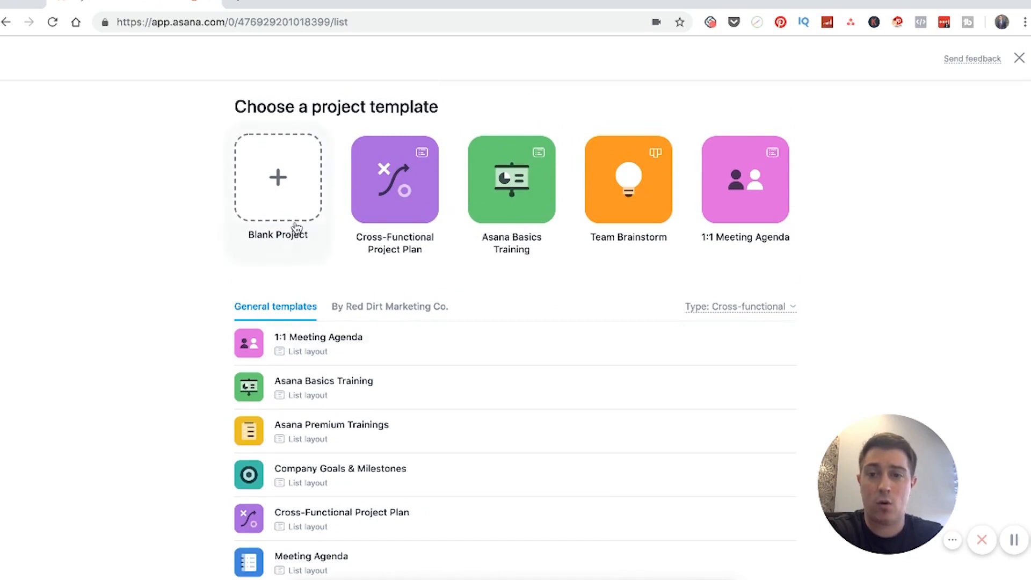
left_click(261, 202)
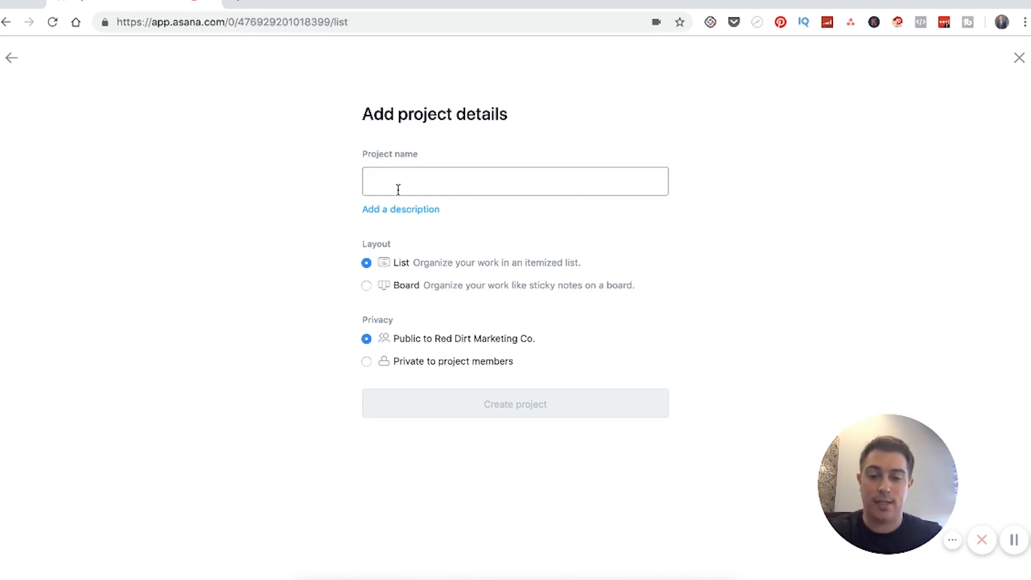
type("Example Project")
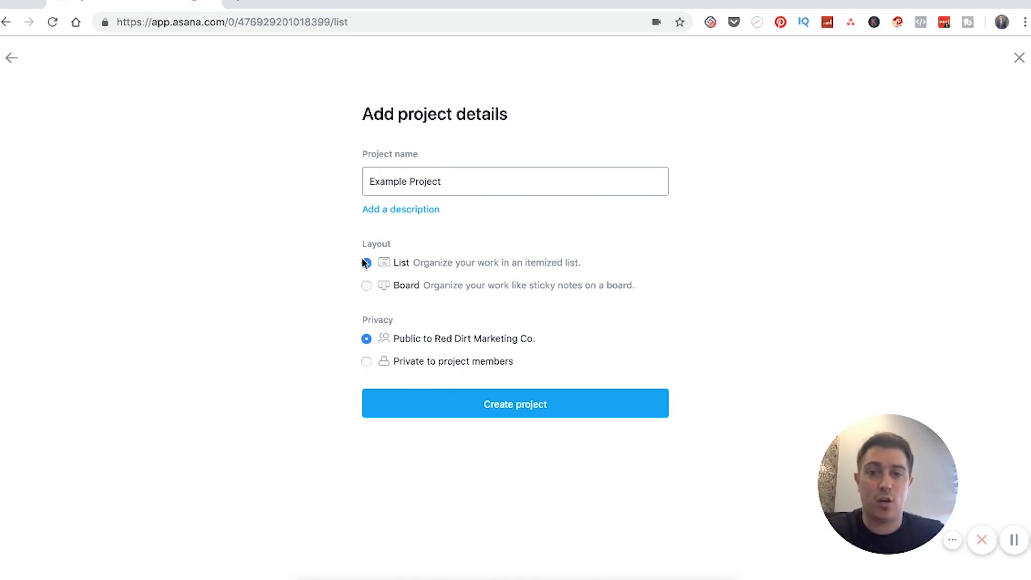
left_click_drag(382, 264, 395, 277)
left_click(419, 300)
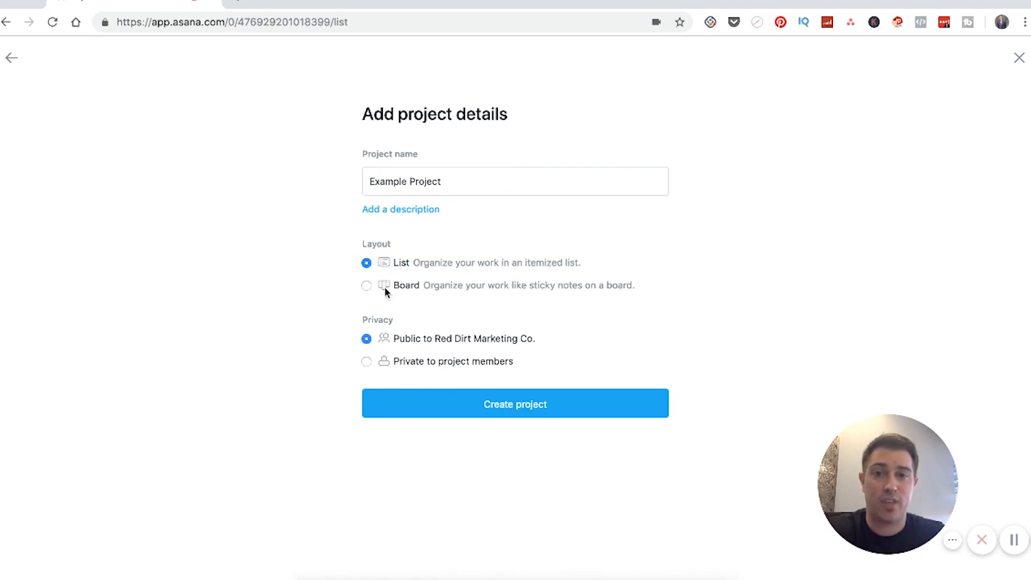
left_click(1019, 57)
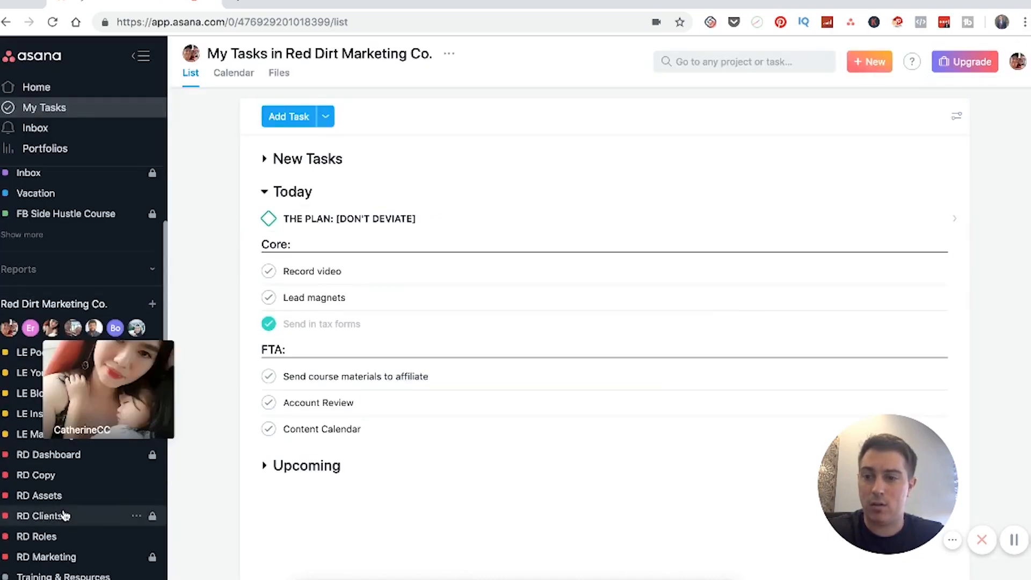
Review the LE Podcast project's production calendar and ideas, and look at the fields of a blank new task
scroll(65, 512, "up", 2)
left_click(69, 415)
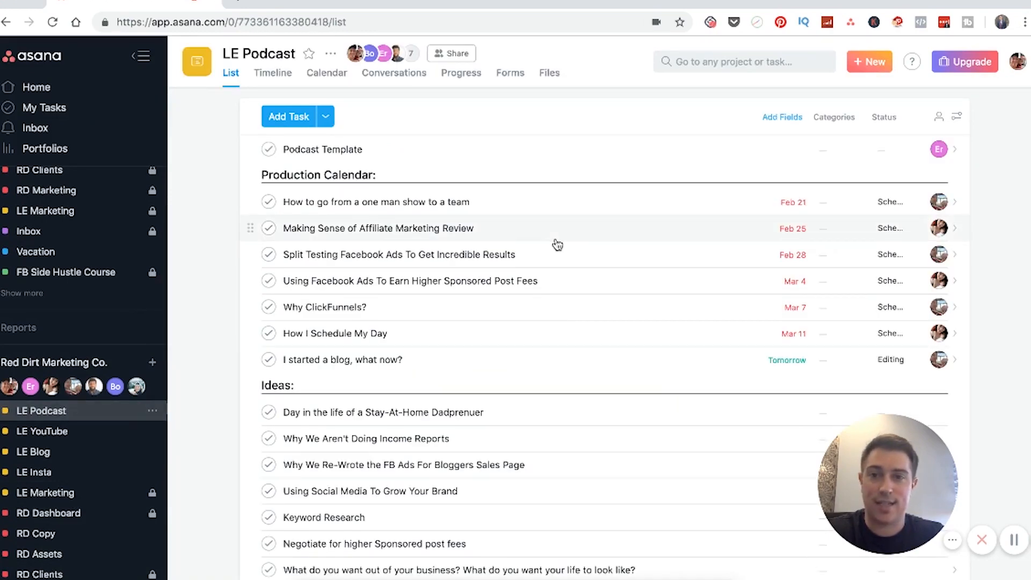
scroll(328, 341, "down", 10)
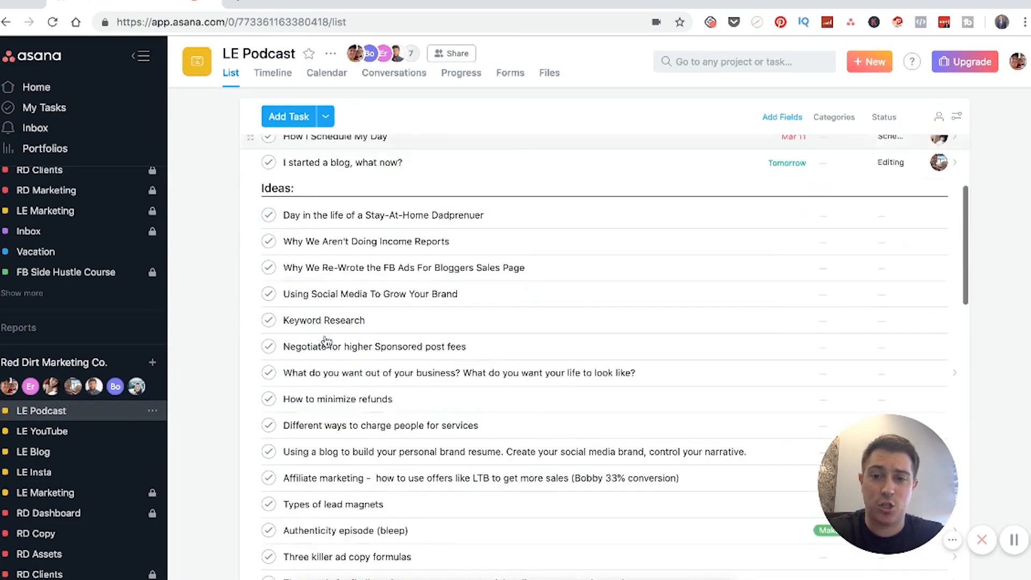
scroll(326, 342, "up", 10)
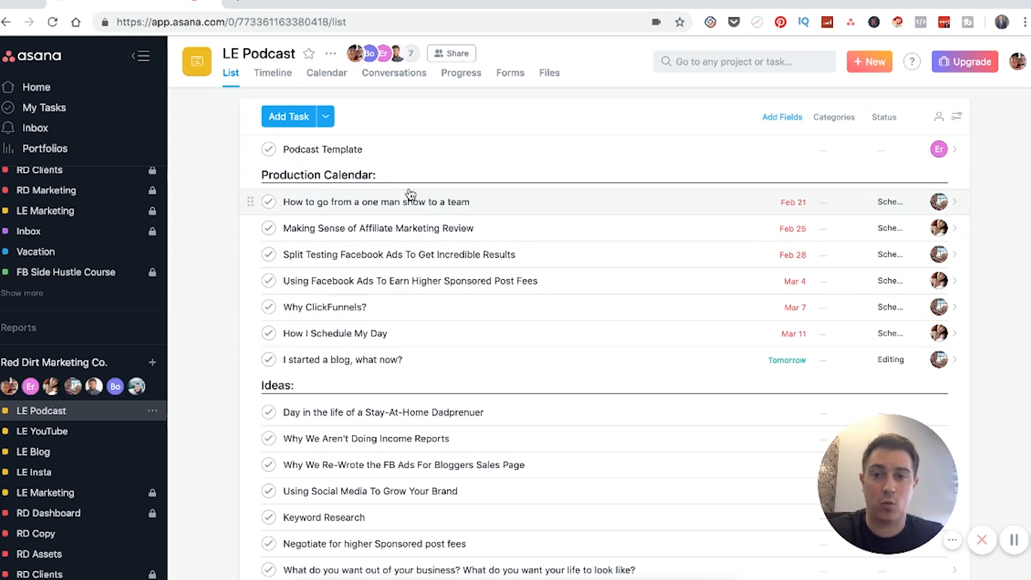
left_click(299, 119)
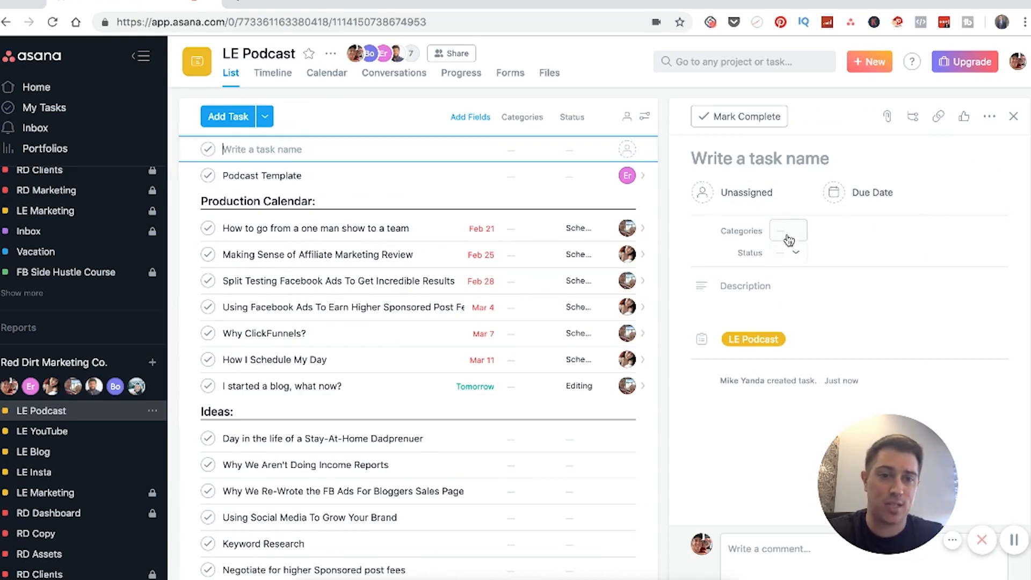
left_click(1013, 118)
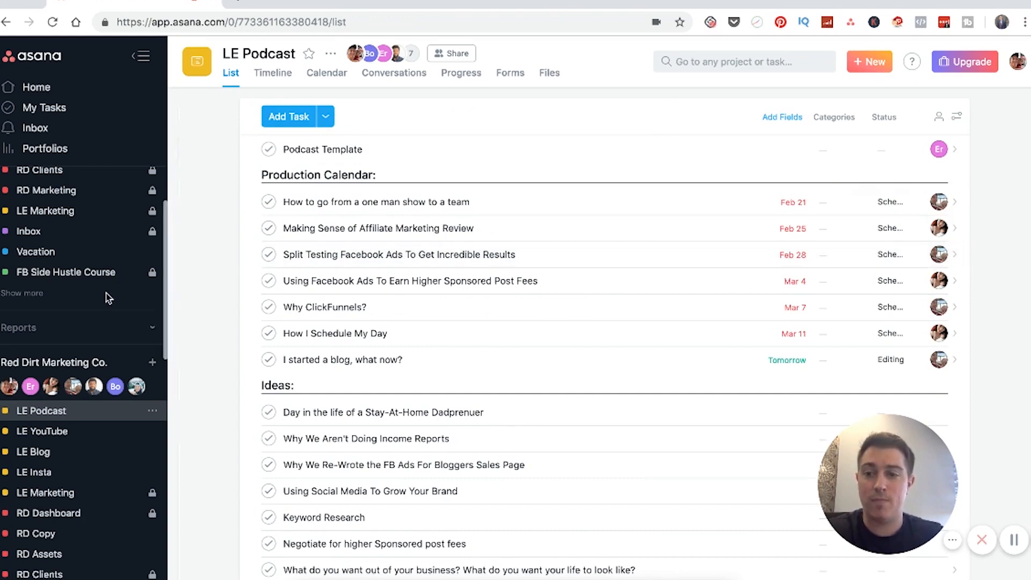
Compare the board layout of RD Dashboard with the list layout of LE Podcast, ending on RD Dashboard
scroll(106, 294, "up", 3)
left_click(82, 246)
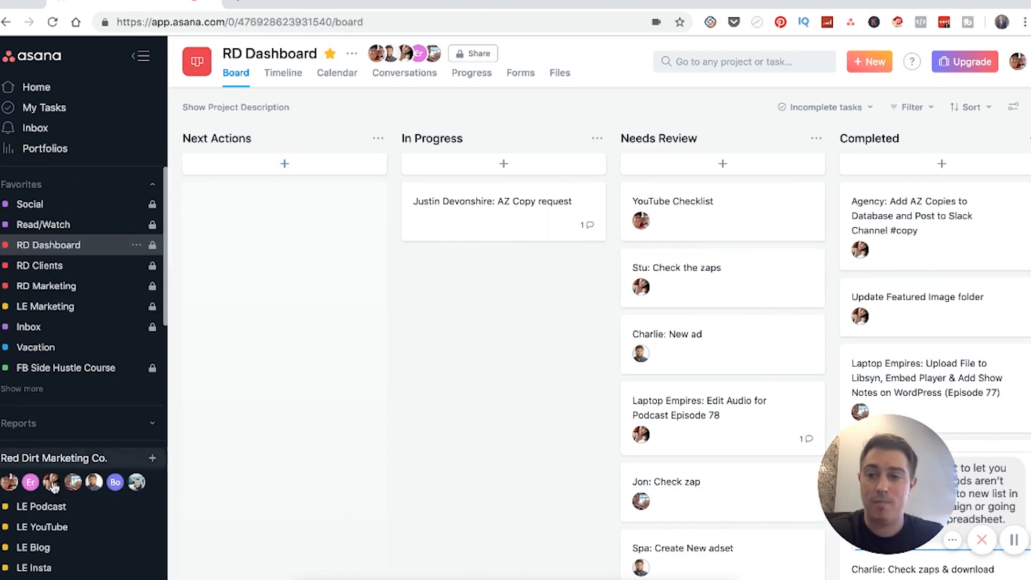
left_click(48, 506)
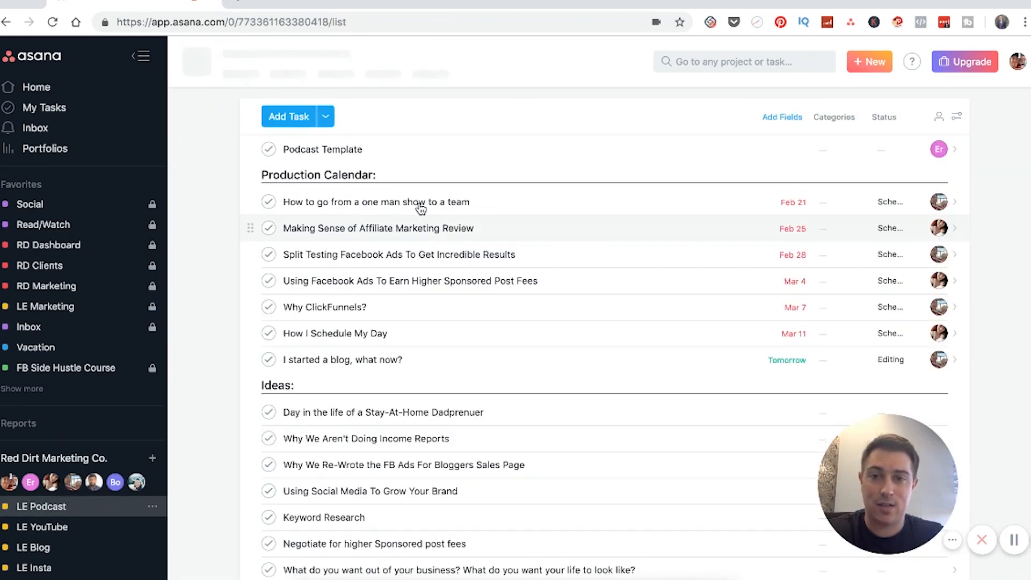
left_click(51, 247)
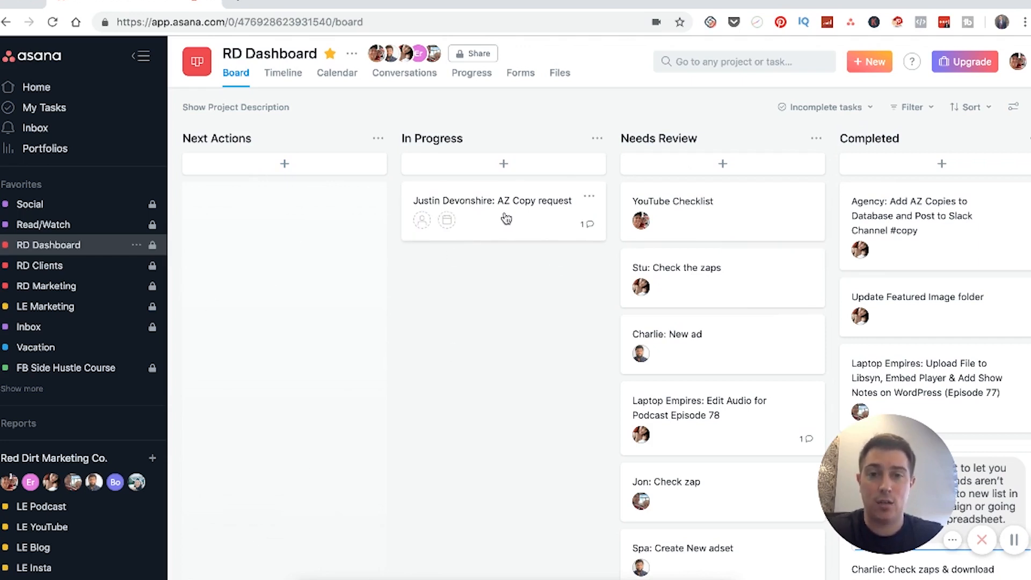
Try moving the "Check the zaps" card from Needs Review to In Progress, and put it back in Needs Review
left_click_drag(643, 285, 537, 268)
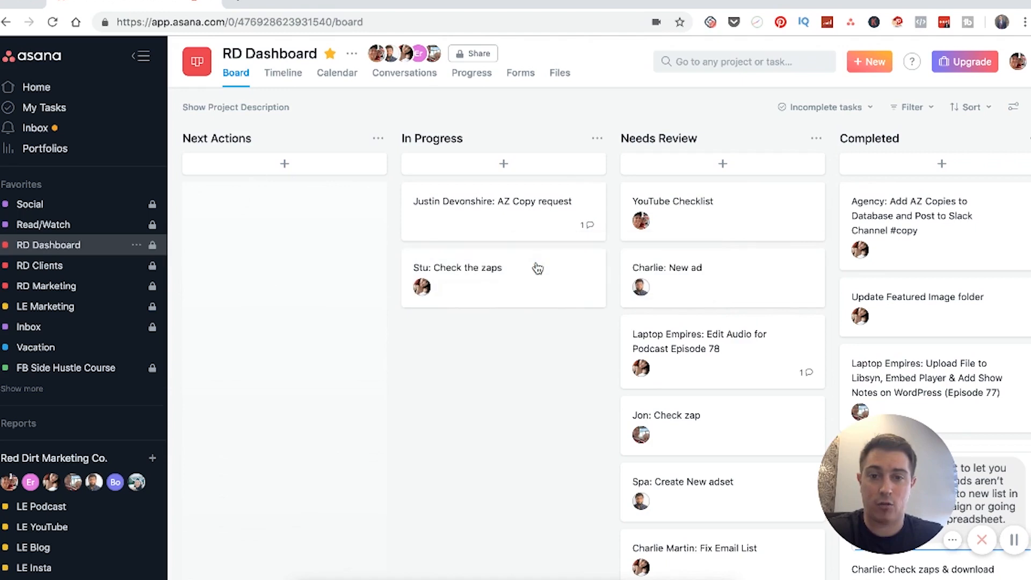
left_click_drag(496, 278, 661, 263)
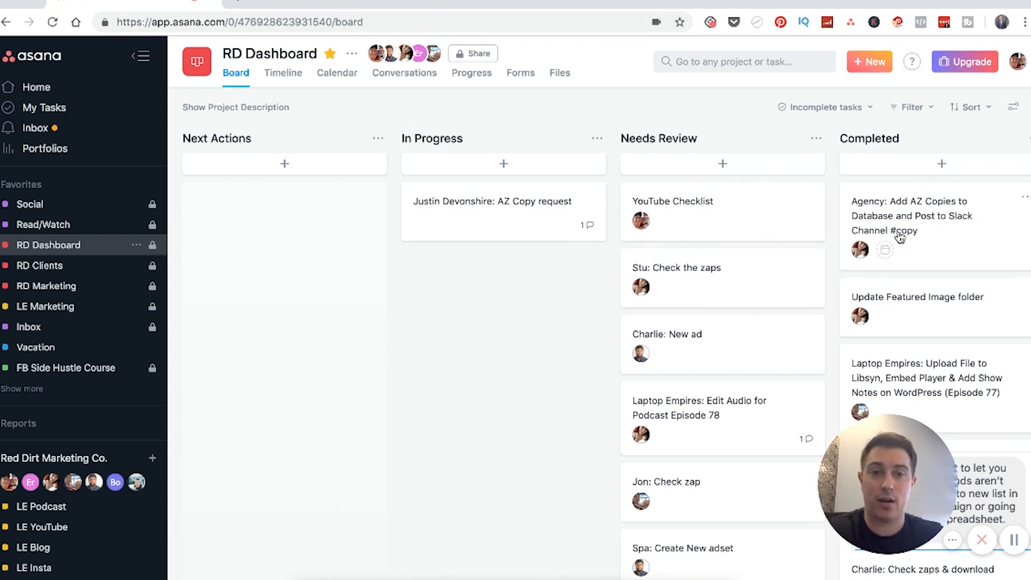
scroll(643, 484, "down", 4)
scroll(649, 457, "up", 4)
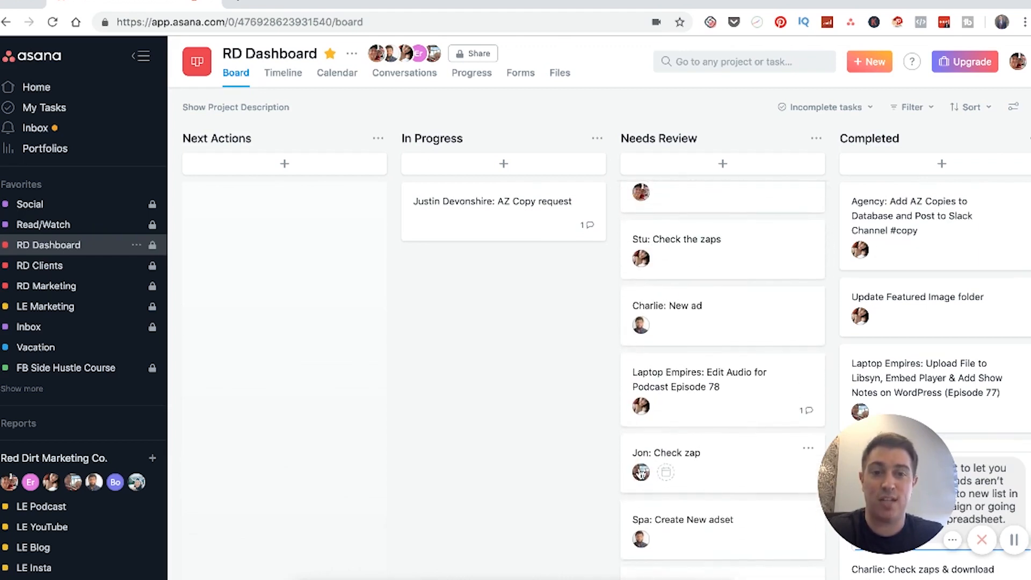
scroll(651, 400, "up", 1)
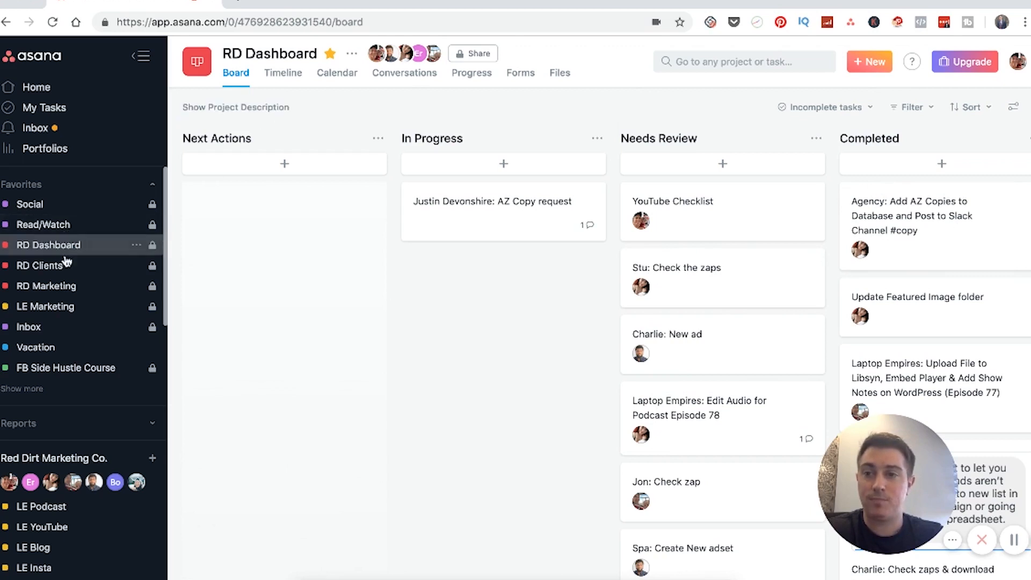
Create a blank project named Example Project in the Red Dirt Marketing Co. team, with the List layout and public privacy
left_click(154, 461)
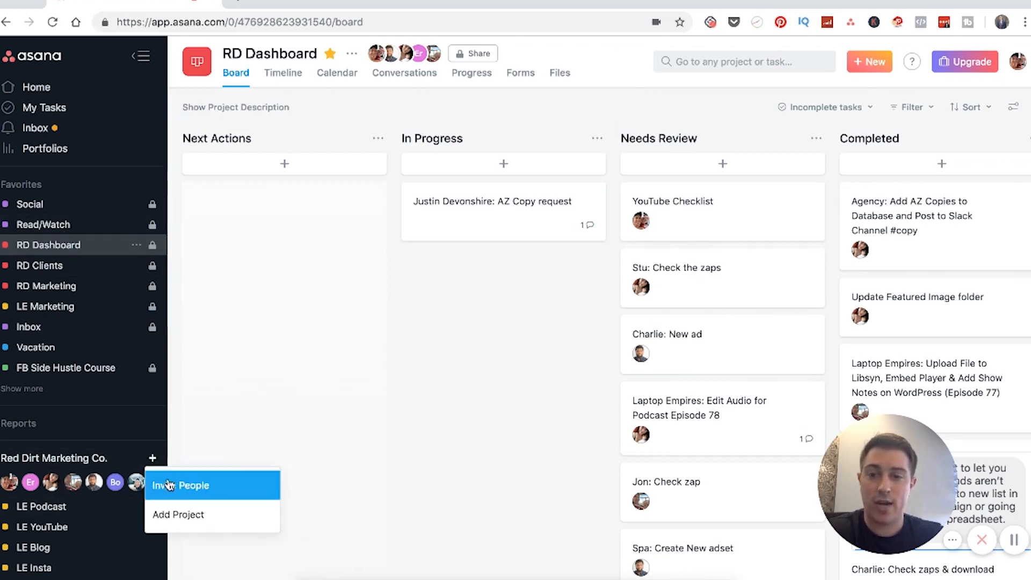
left_click(171, 515)
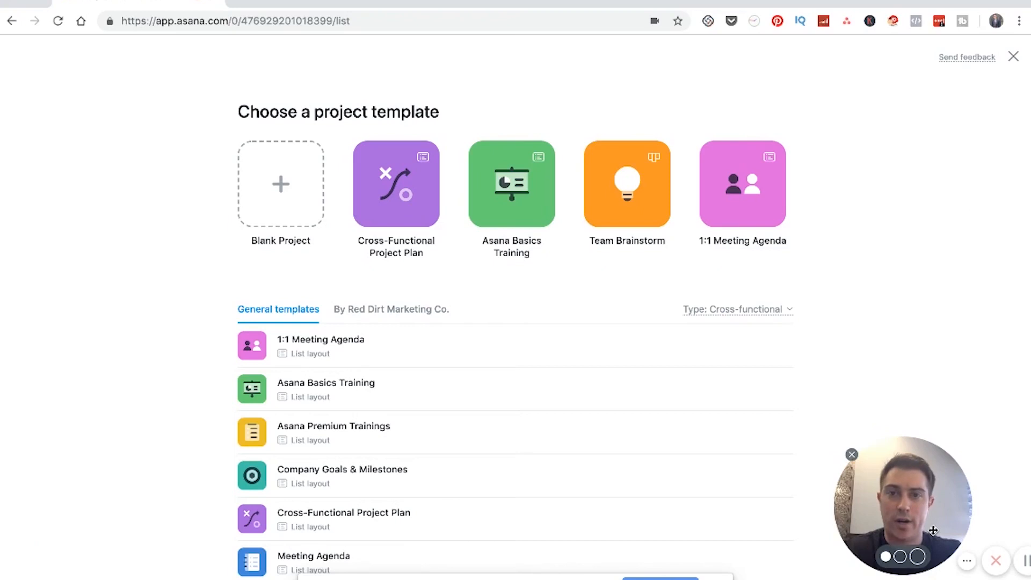
left_click(285, 197)
type("Example Project")
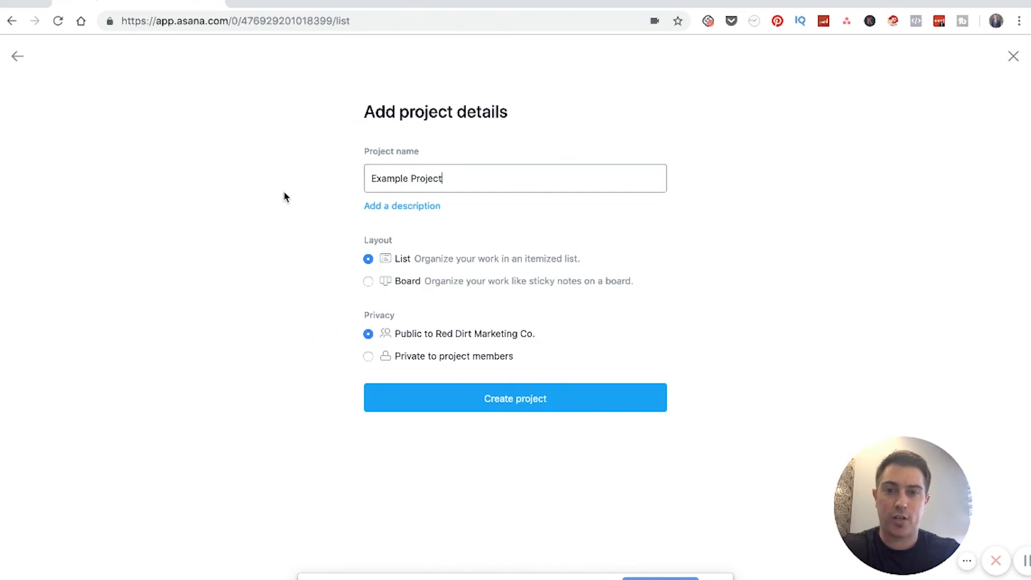
left_click(517, 397)
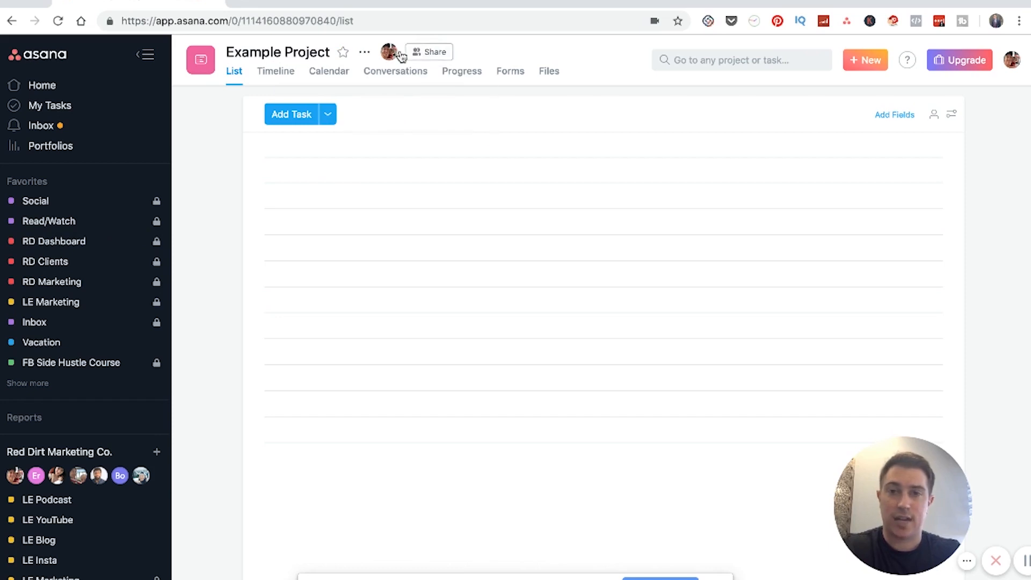
Examine the sharing and privacy options of Example Project without changing them
left_click(435, 52)
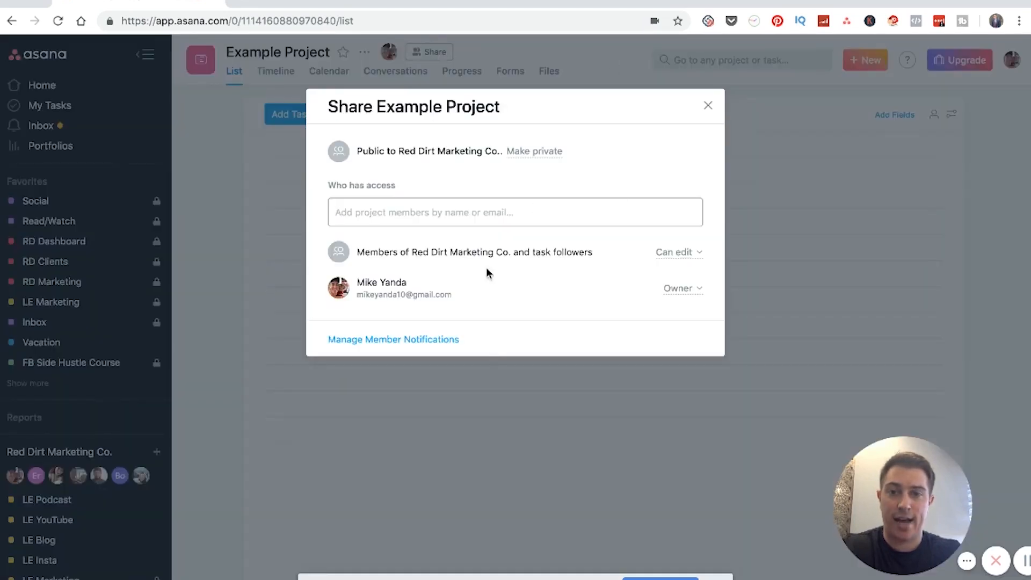
left_click(709, 107)
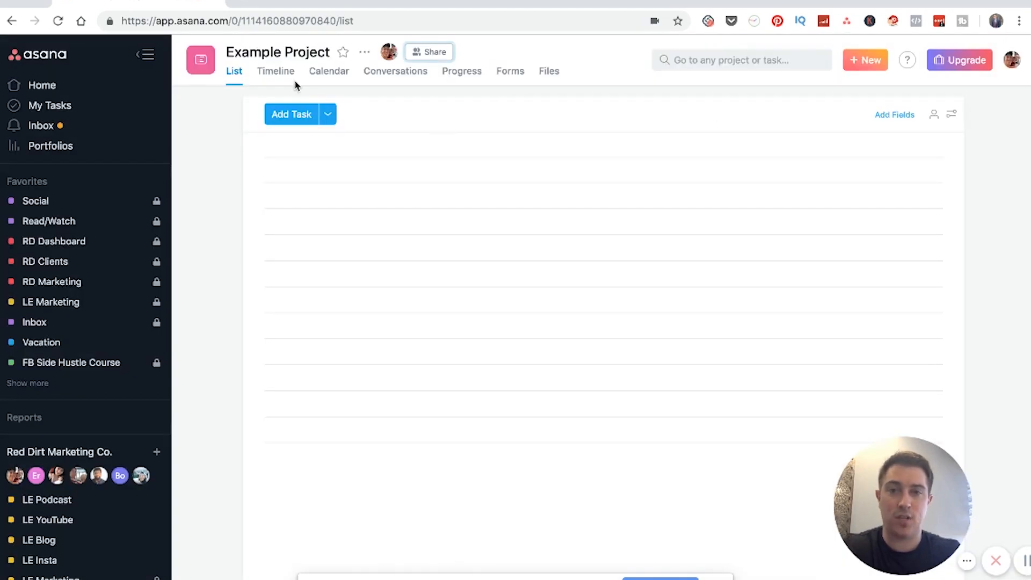
left_click(430, 52)
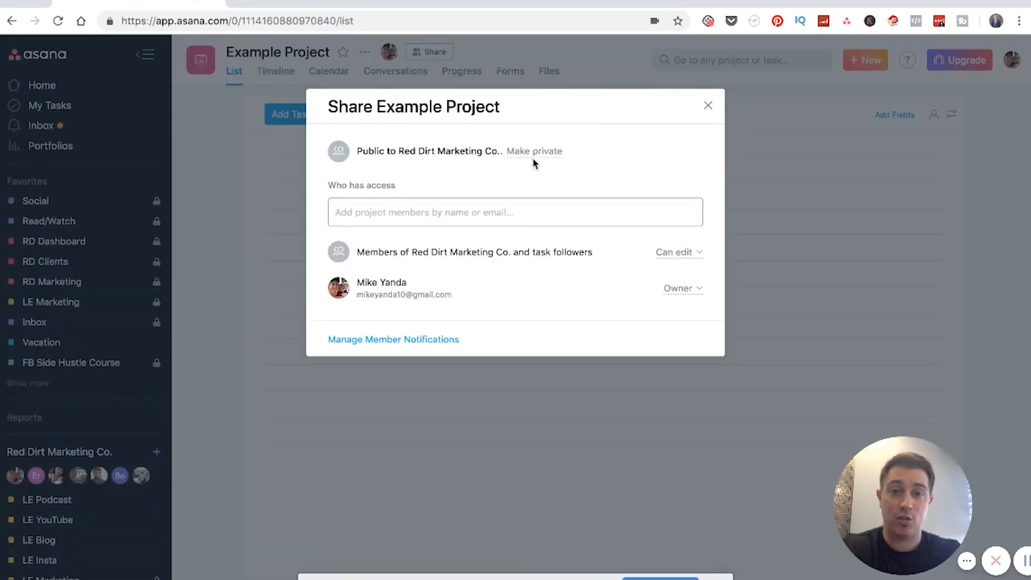
left_click(218, 200)
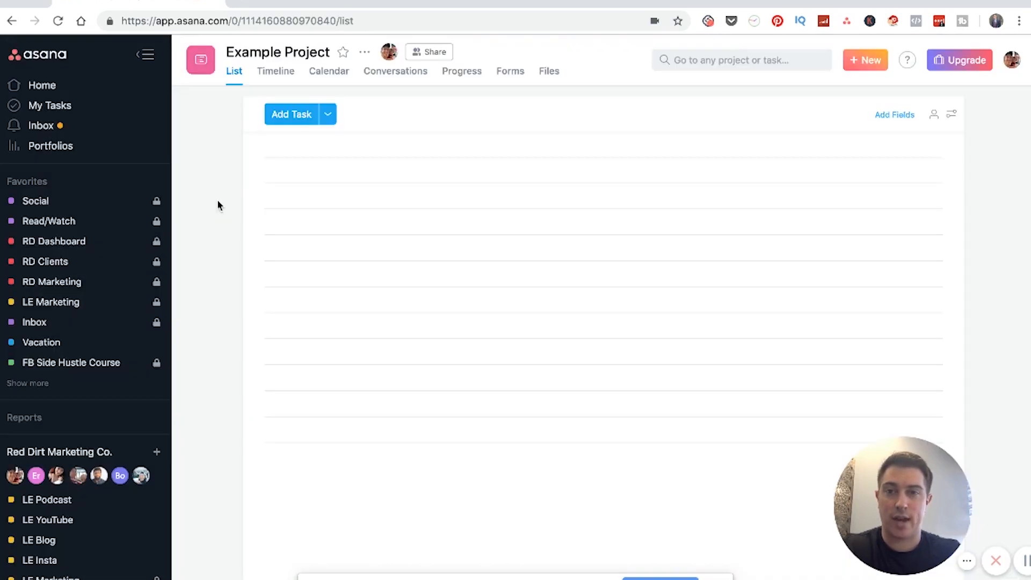
Set the highlight color of Example Project to red
left_click(363, 52)
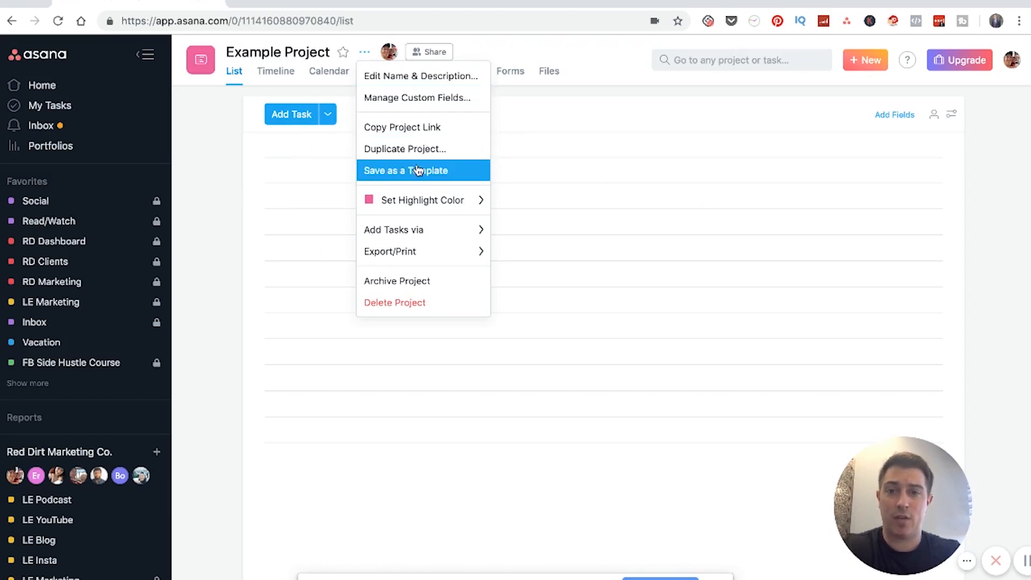
mouse_move(429, 200)
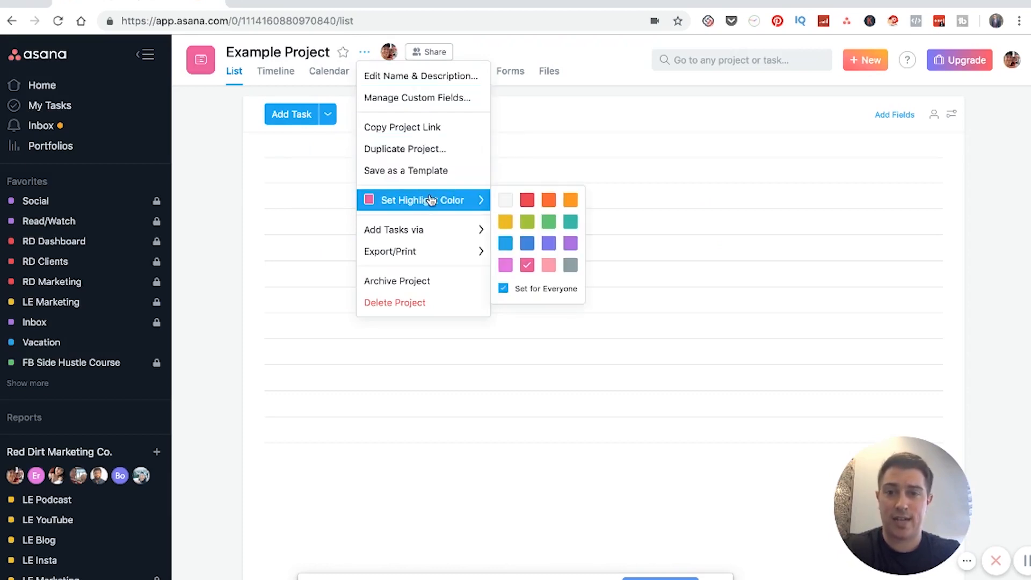
left_click(526, 199)
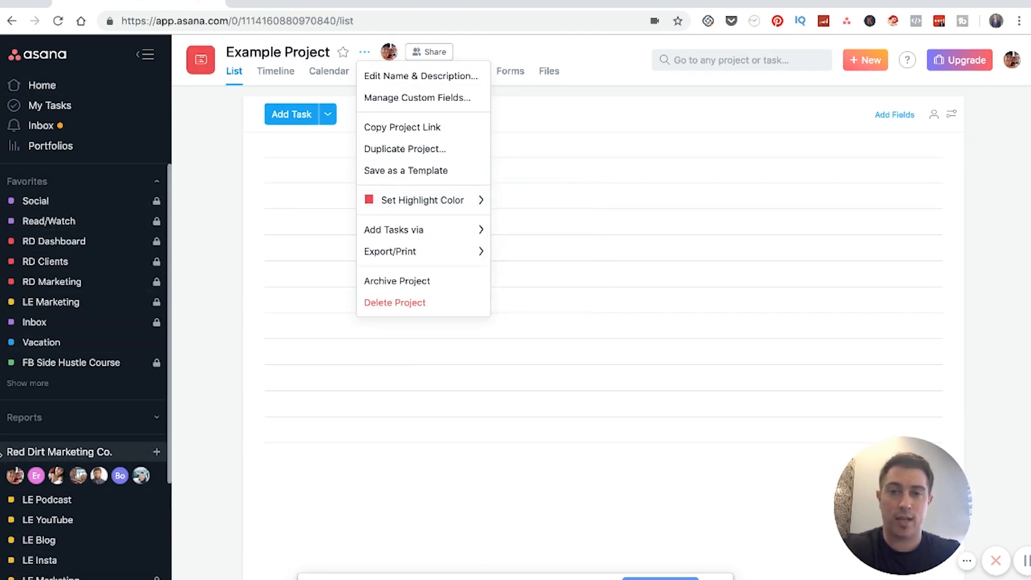
left_click(232, 190)
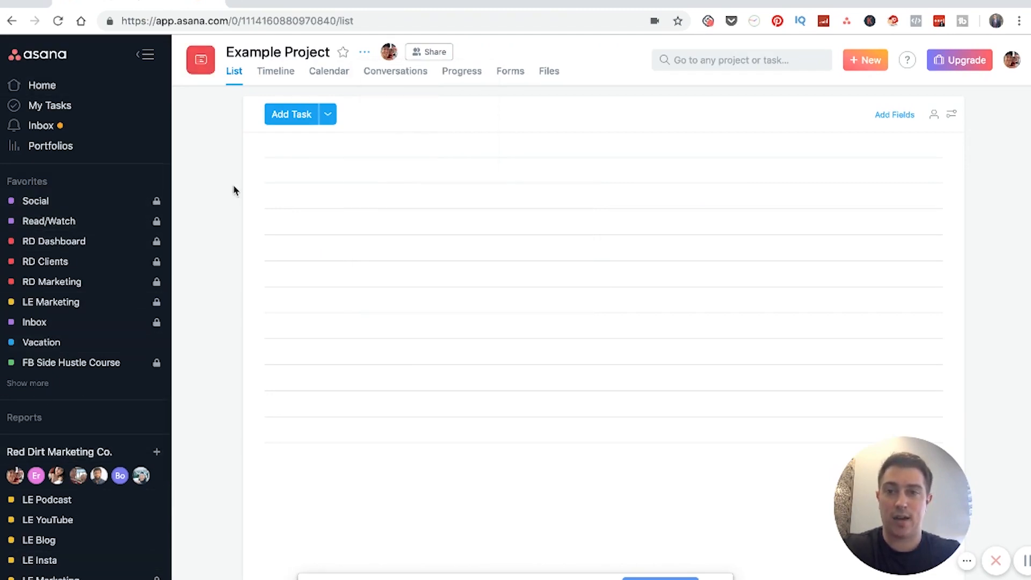
Add two tasks named "task 1" and "task 2" to Example Project, and start a blank row below them
left_click(310, 149)
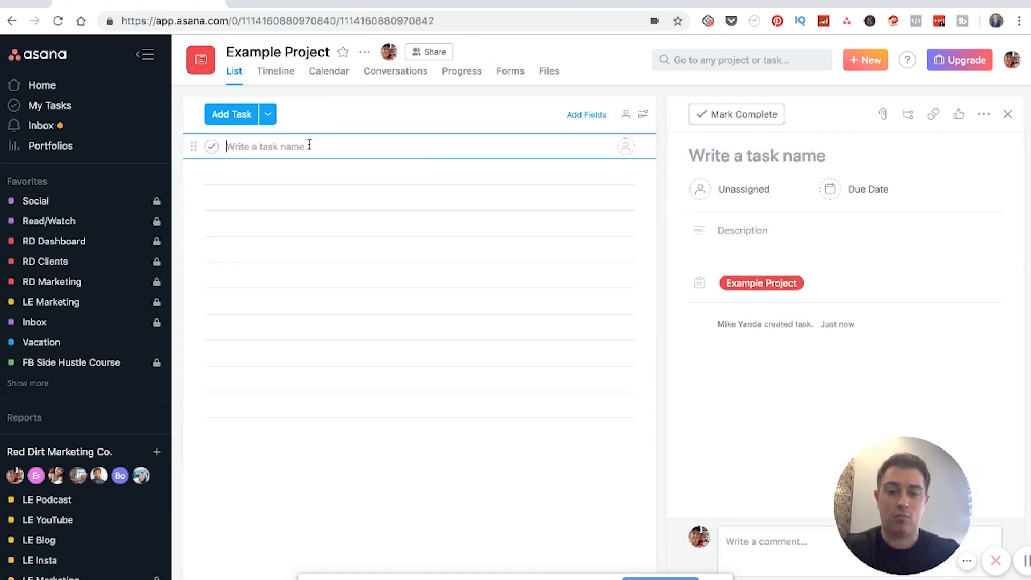
type("task 1")
key("Return")
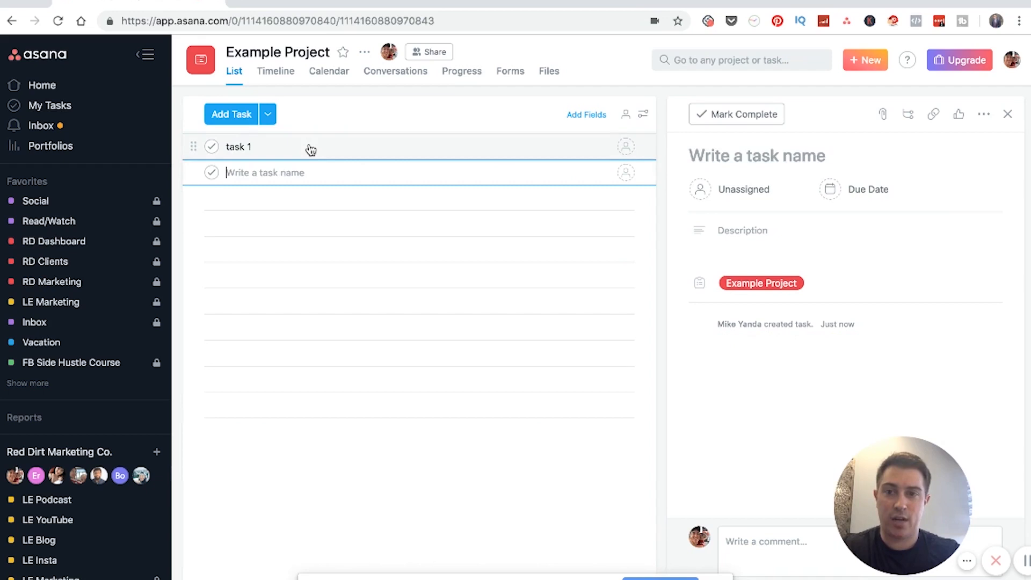
type("task 2")
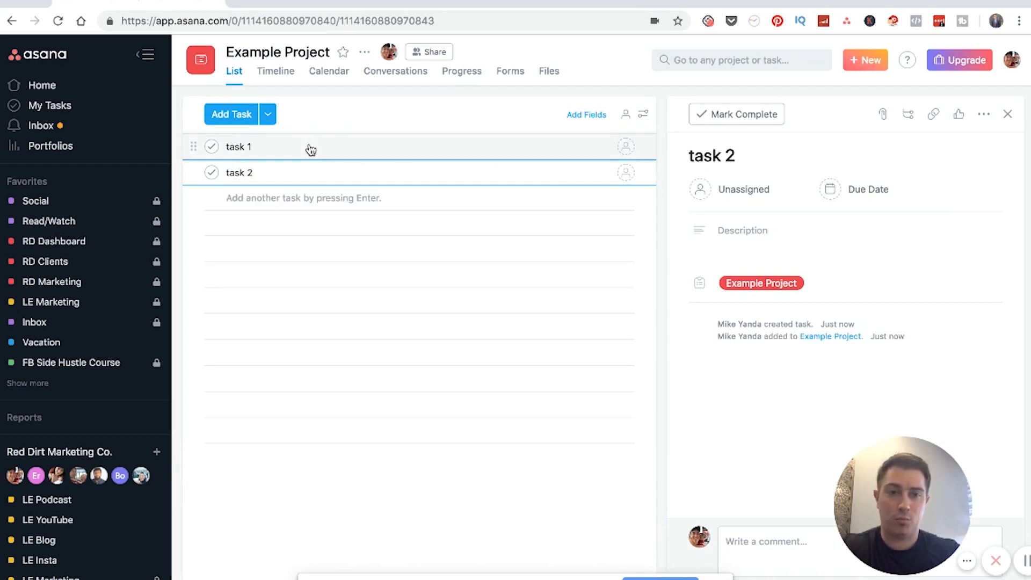
key("Return")
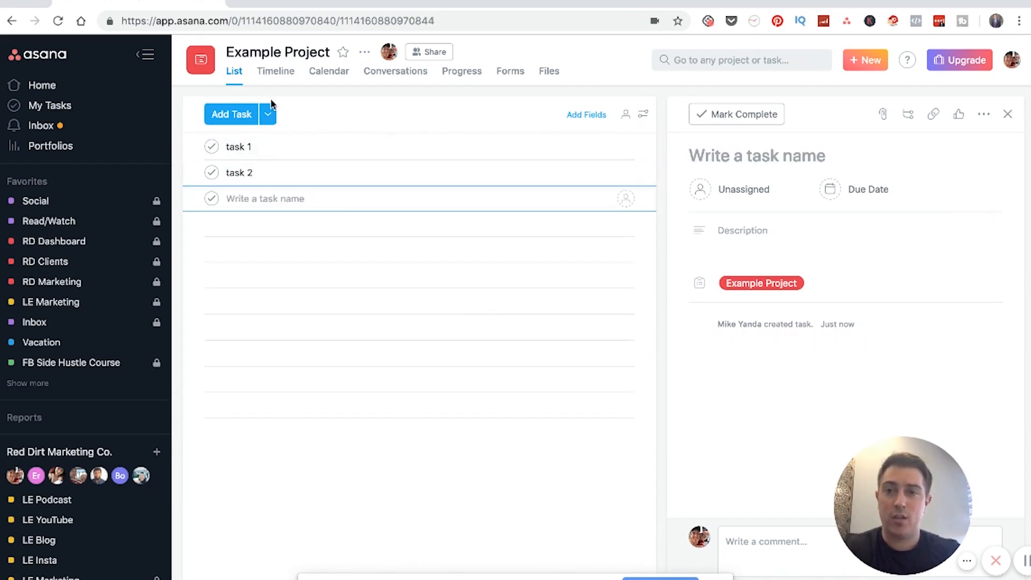
Add a section named "To-Do List" to Example Project and move it above task 1
left_click(268, 114)
left_click(293, 140)
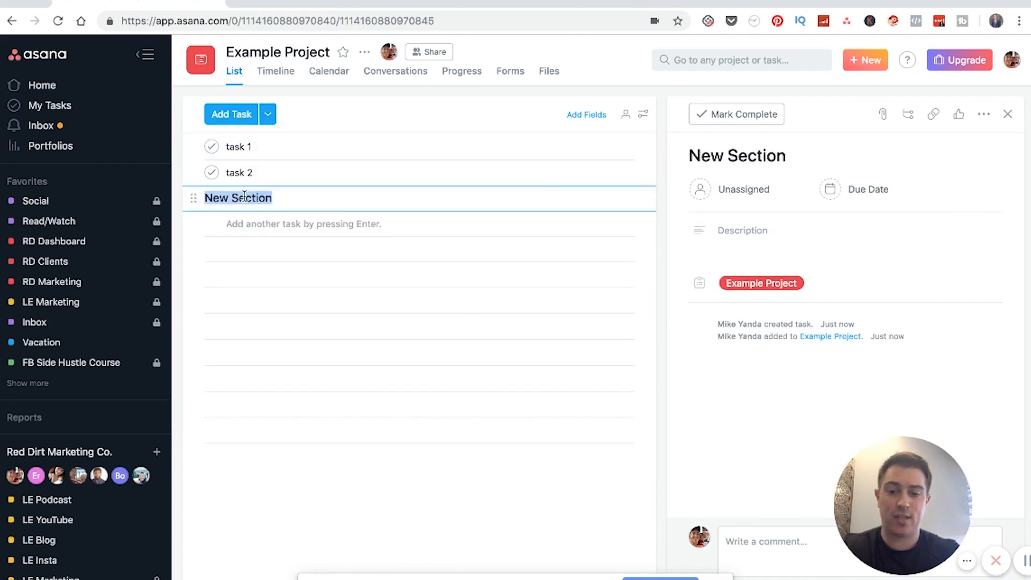
type("Section1")
key("BackSpace")
key("BackSpace")
key("BackSpace")
key("BackSpace")
key("BackSpace")
key("BackSpace")
key("BackSpace")
key("BackSpace")
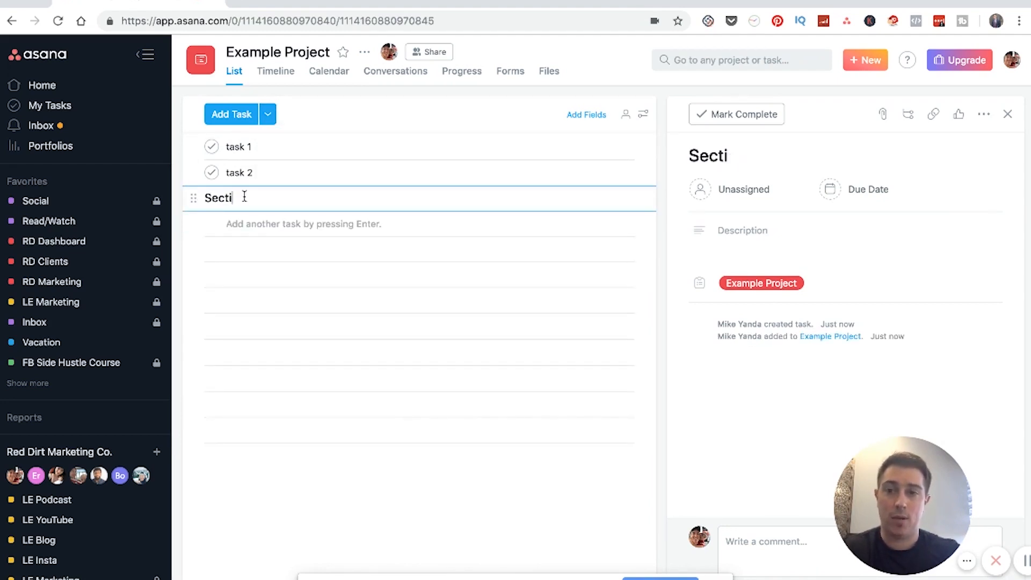
type("To-dO")
key("BackSpace")
key("BackSpace")
type("Do List")
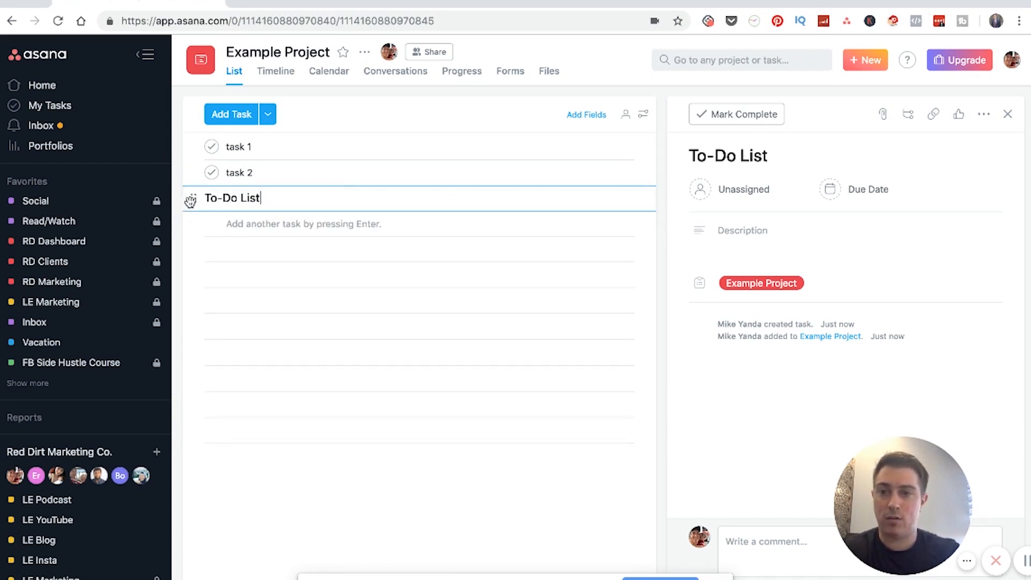
left_click_drag(190, 201, 239, 145)
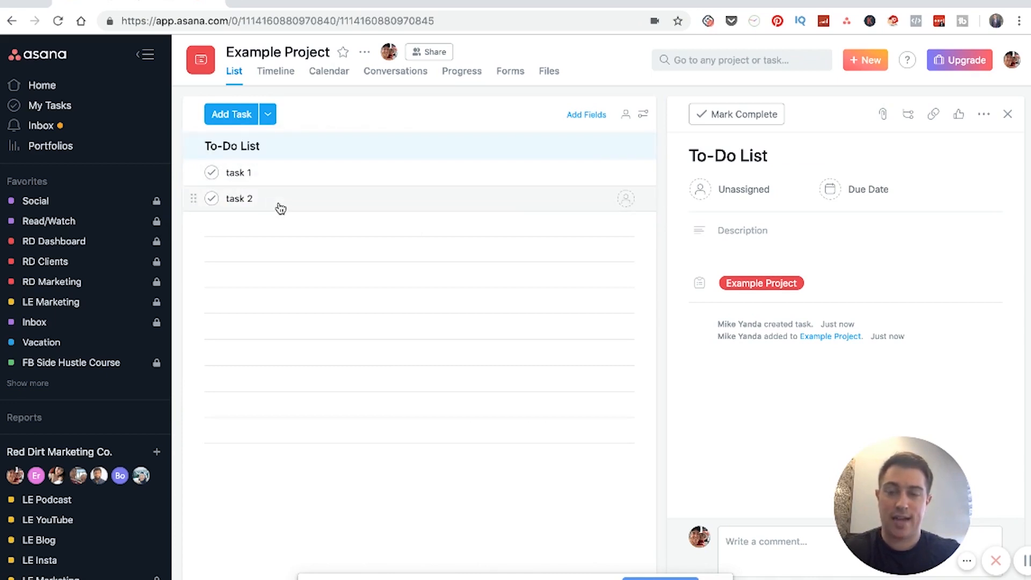
Add a section named "Ideas" below task 2, with two tasks named "idea 1" and "idea 2" under it
left_click(268, 114)
left_click(282, 138)
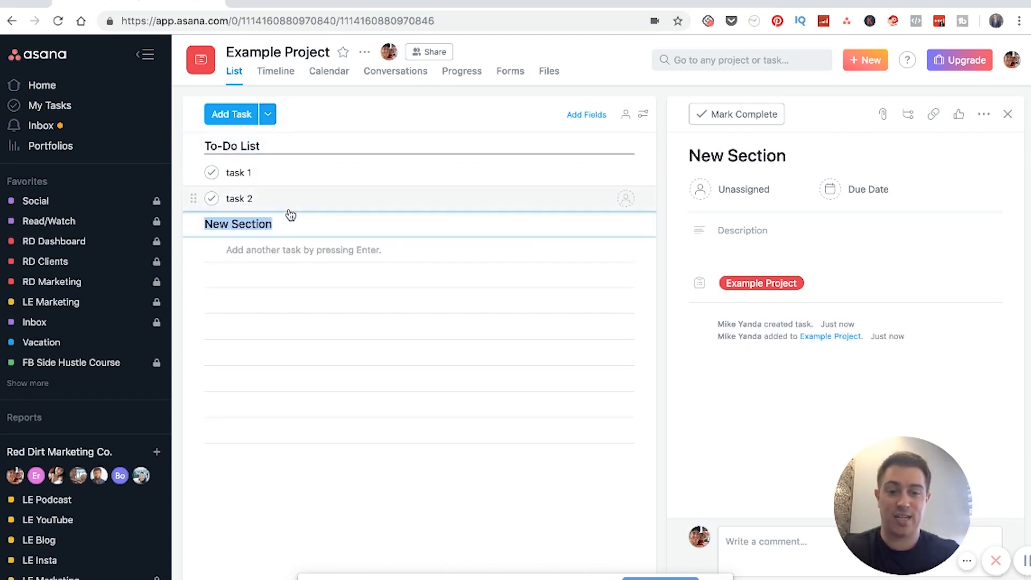
type("Ideas")
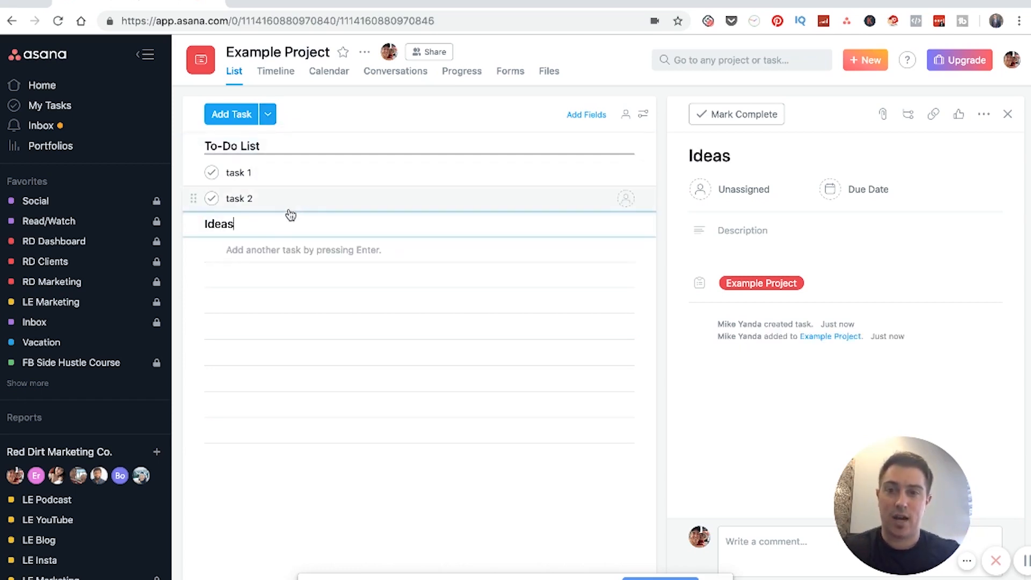
key("Return")
type("idea 1")
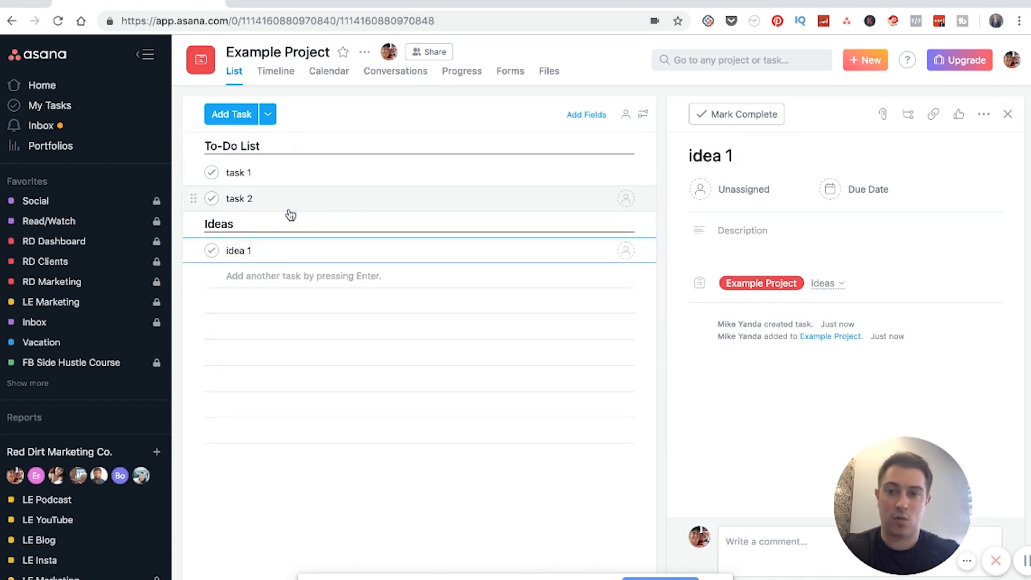
key("Return")
type("idea 2")
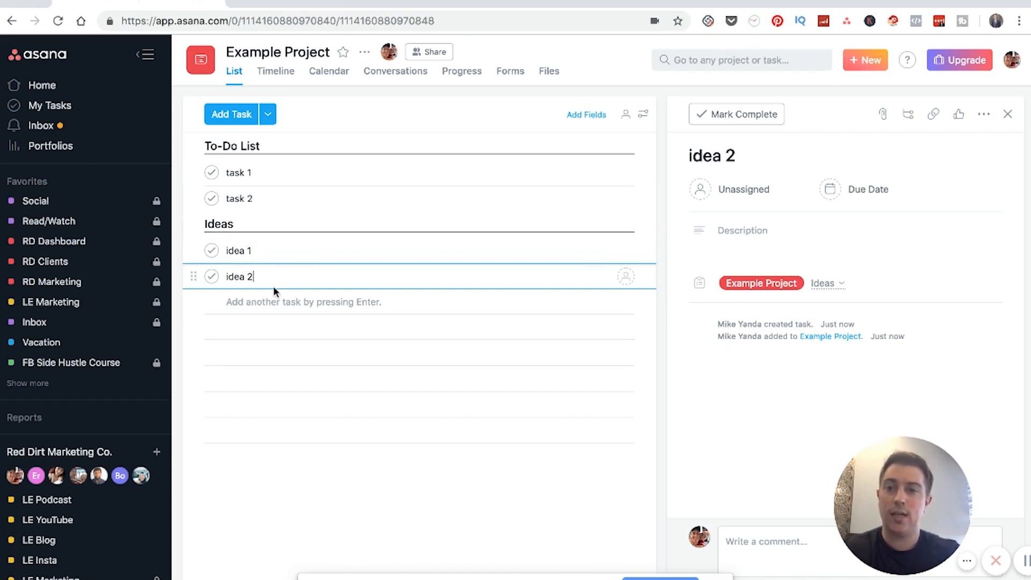
key("Return")
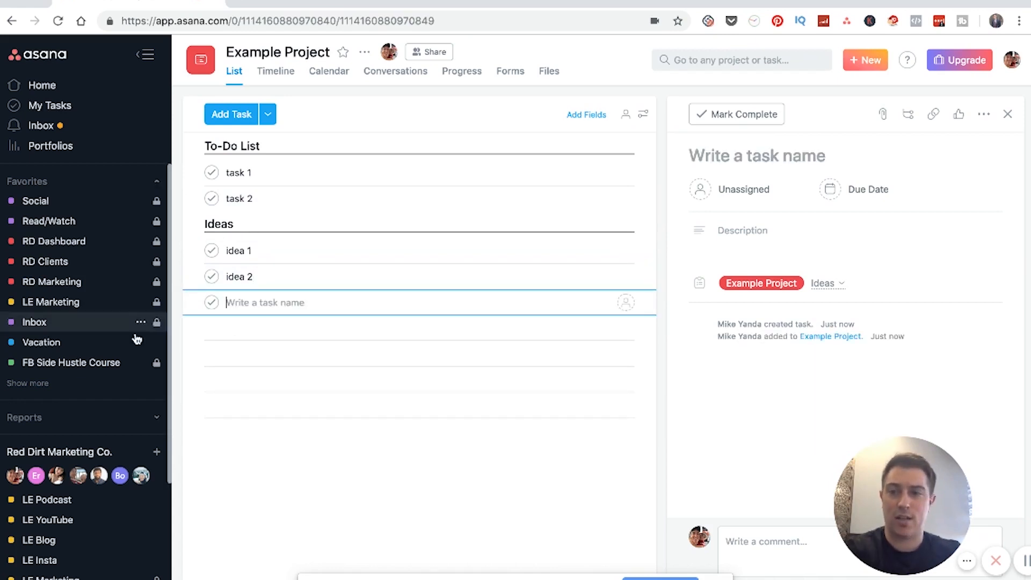
Show all projects of the Red Dirt Marketing Co. team and look through the full project list
scroll(54, 489, "down", 5)
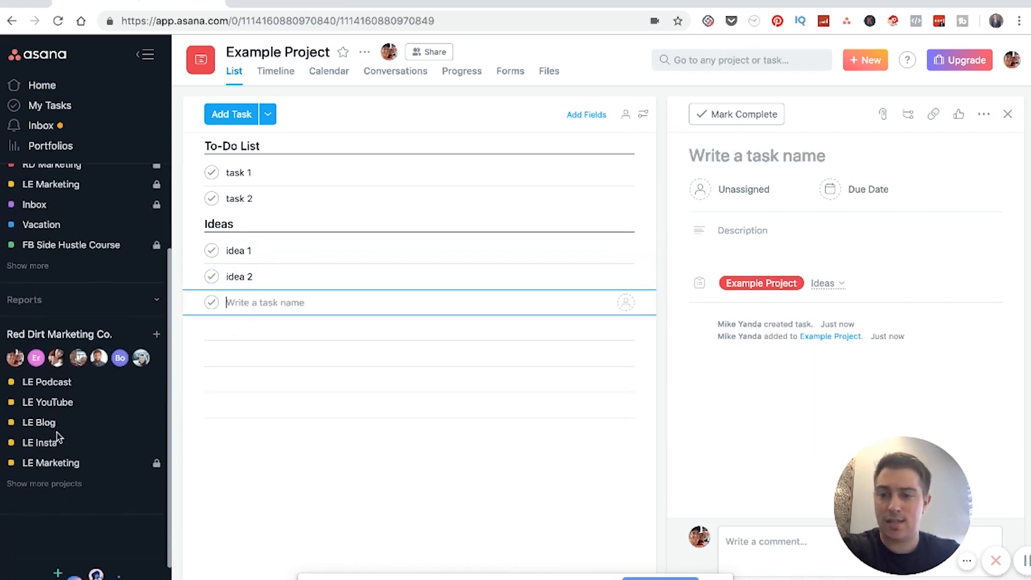
left_click(56, 477)
scroll(110, 376, "down", 3)
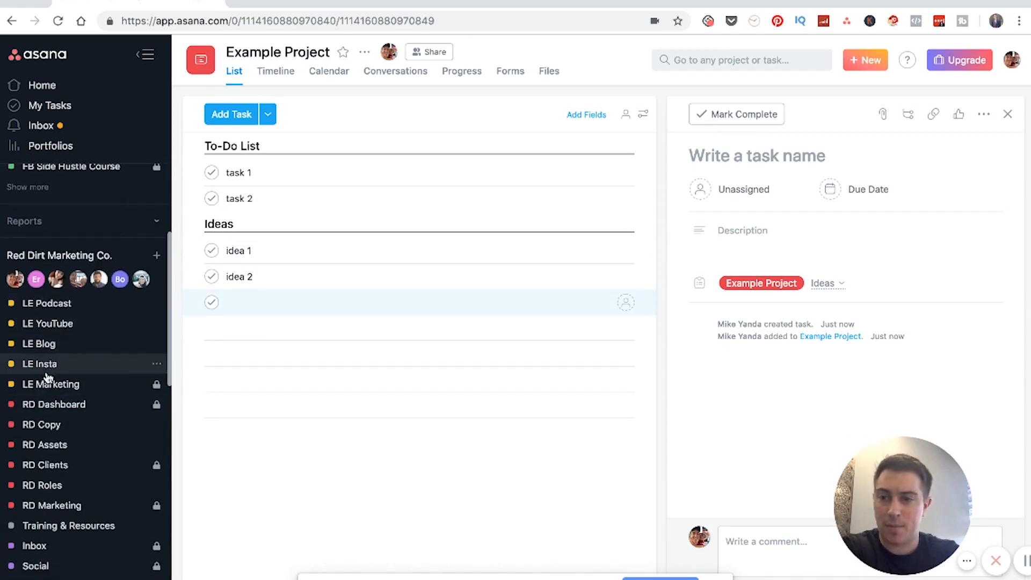
scroll(57, 354, "down", 2)
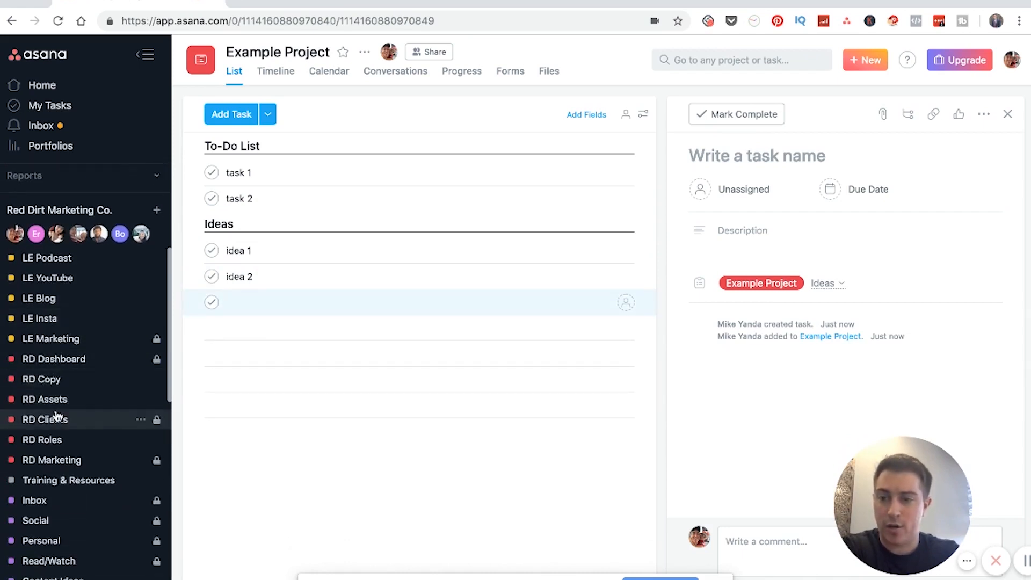
scroll(49, 462, "down", 3)
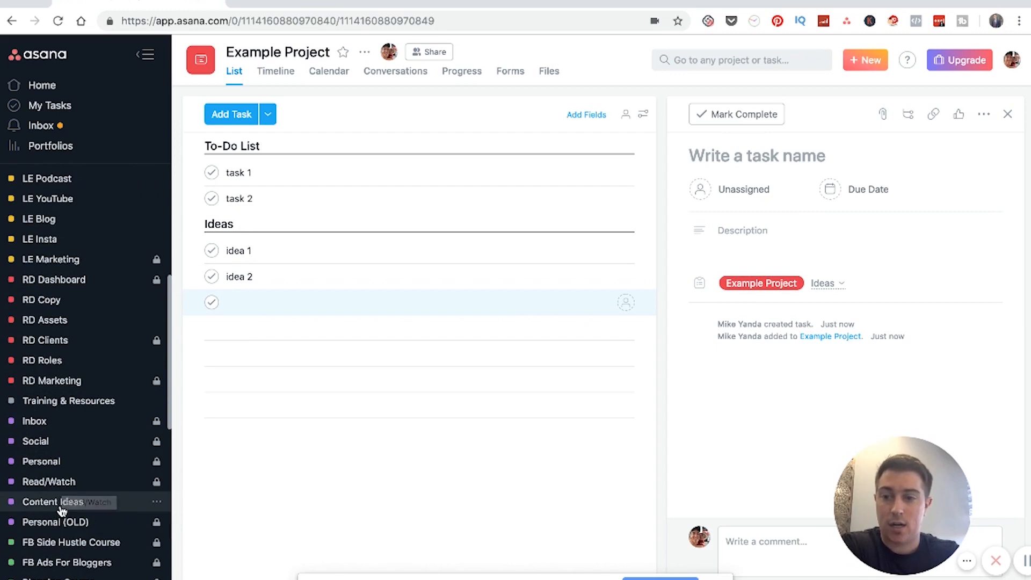
scroll(64, 506, "down", 3)
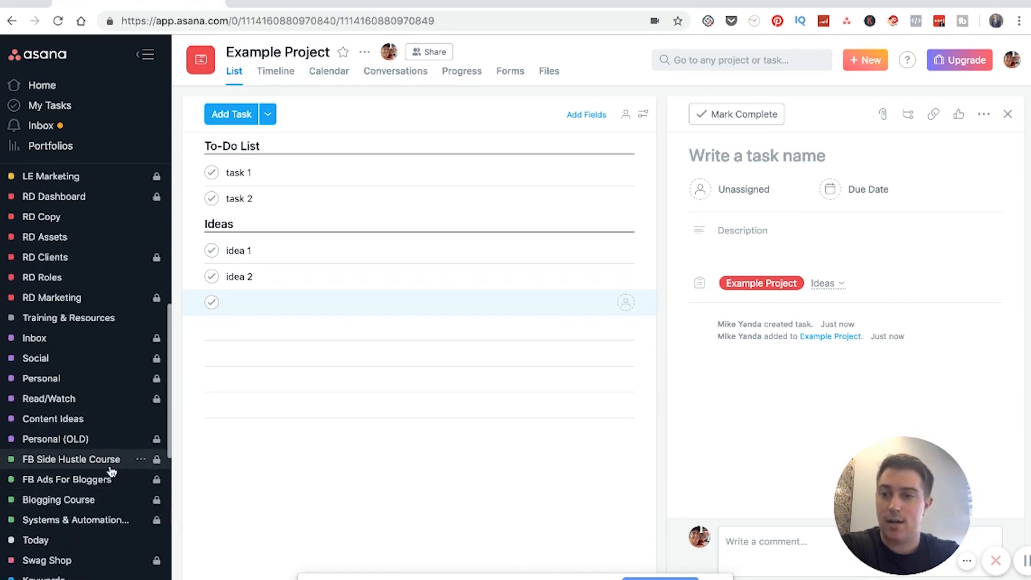
scroll(111, 470, "up", 3)
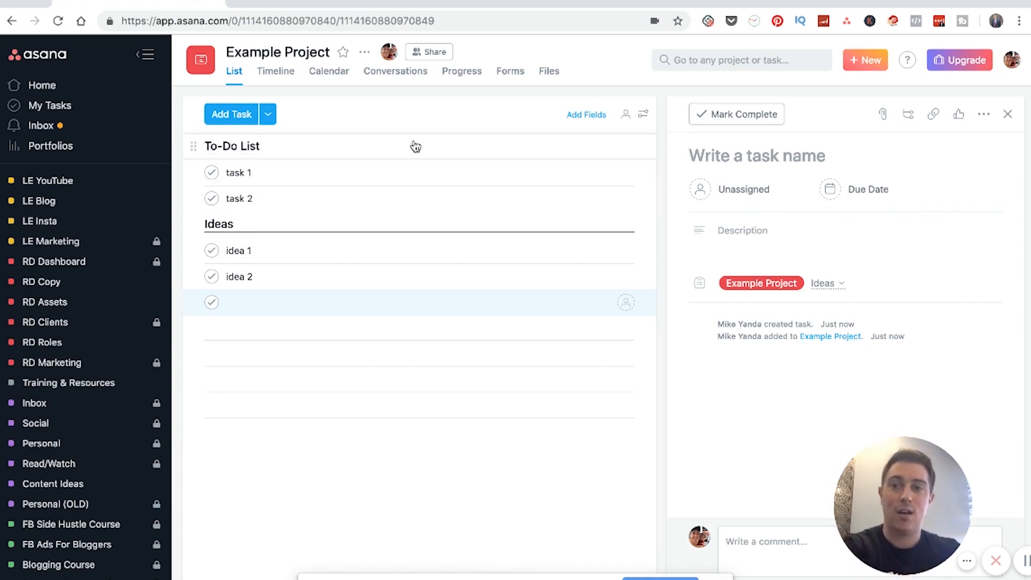
Open the details of task 1, check its description field, and start a blank subtask
left_click(390, 177)
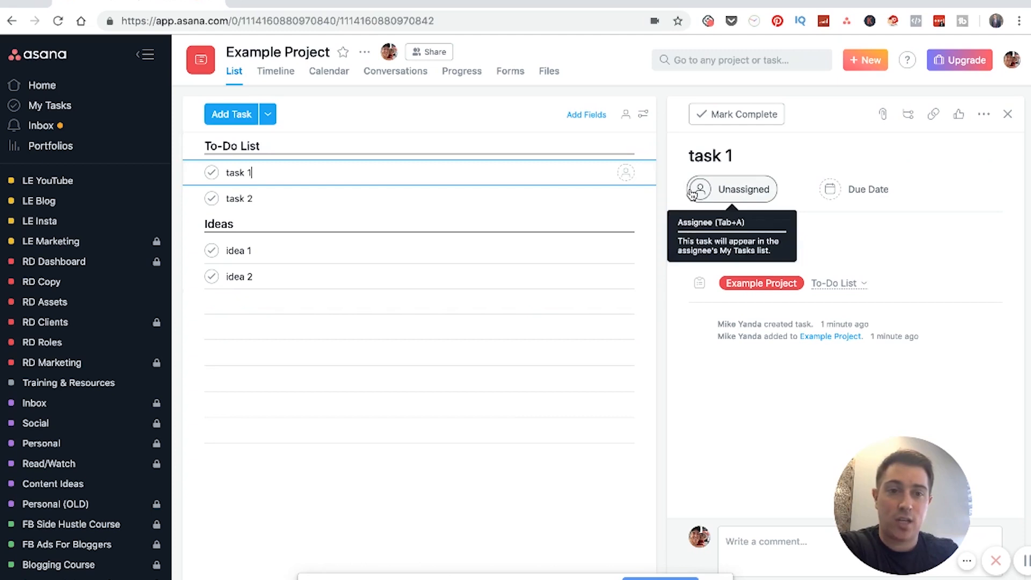
left_click(758, 231)
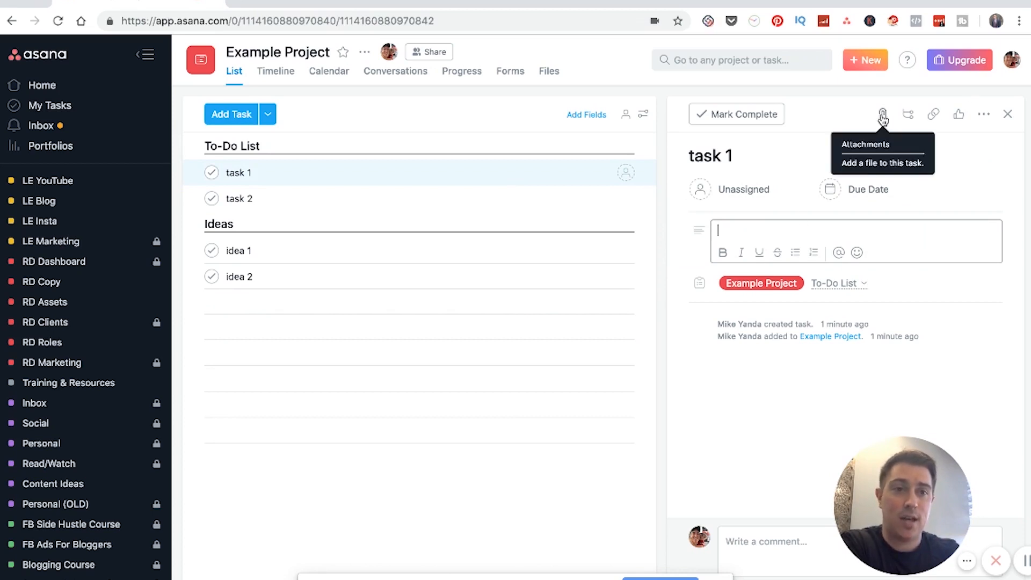
left_click(908, 115)
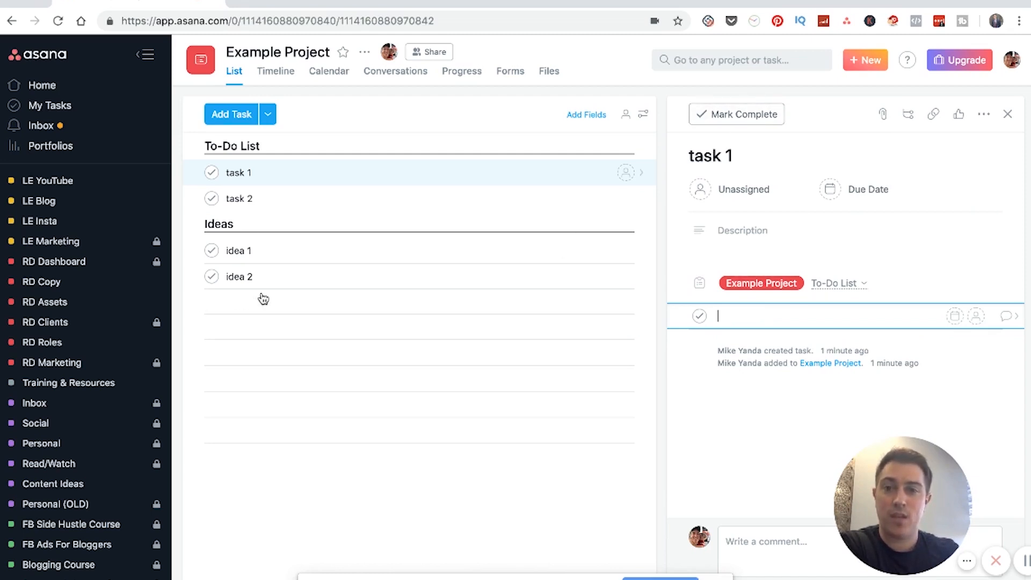
Rename task 1 as "How to create and upload a YT Video"
left_click(752, 157)
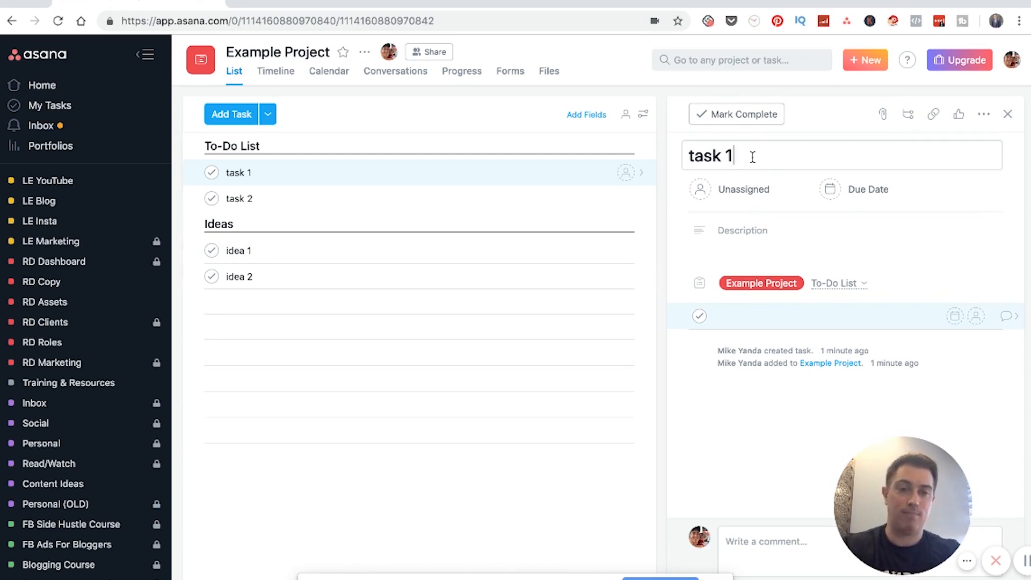
triple_click(752, 157)
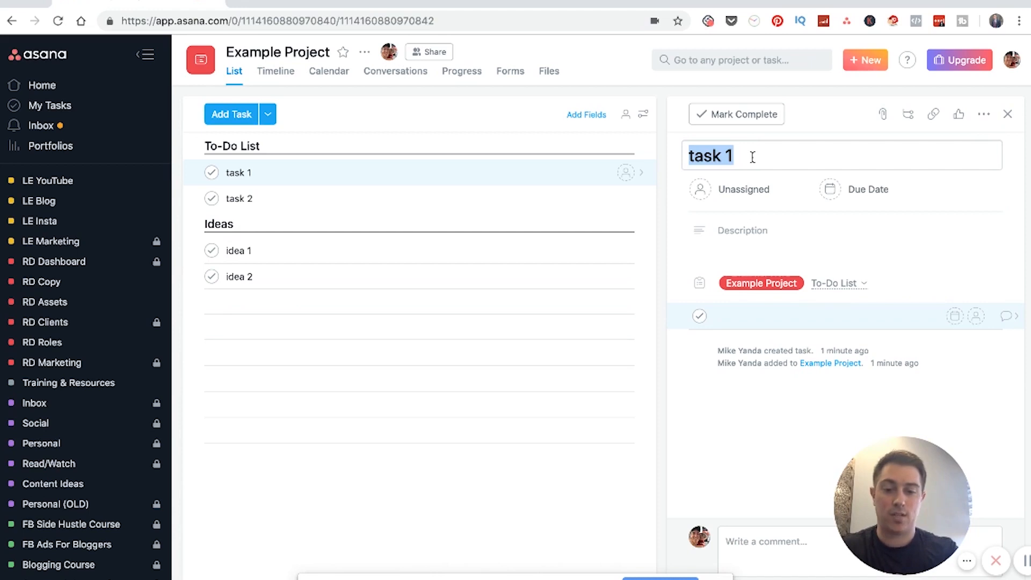
type("HO")
key("BackSpace")
type("ow ")
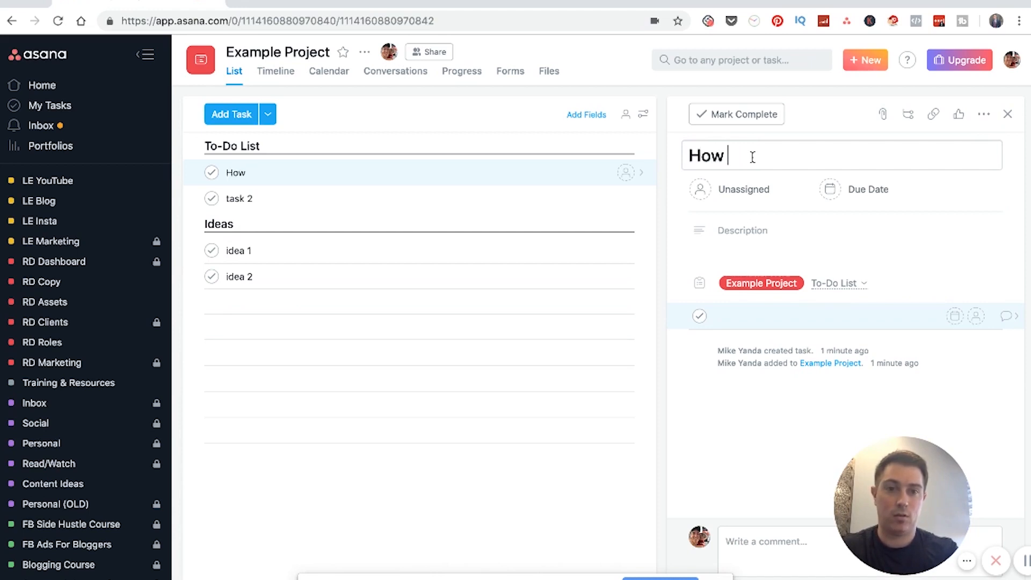
type("to create an")
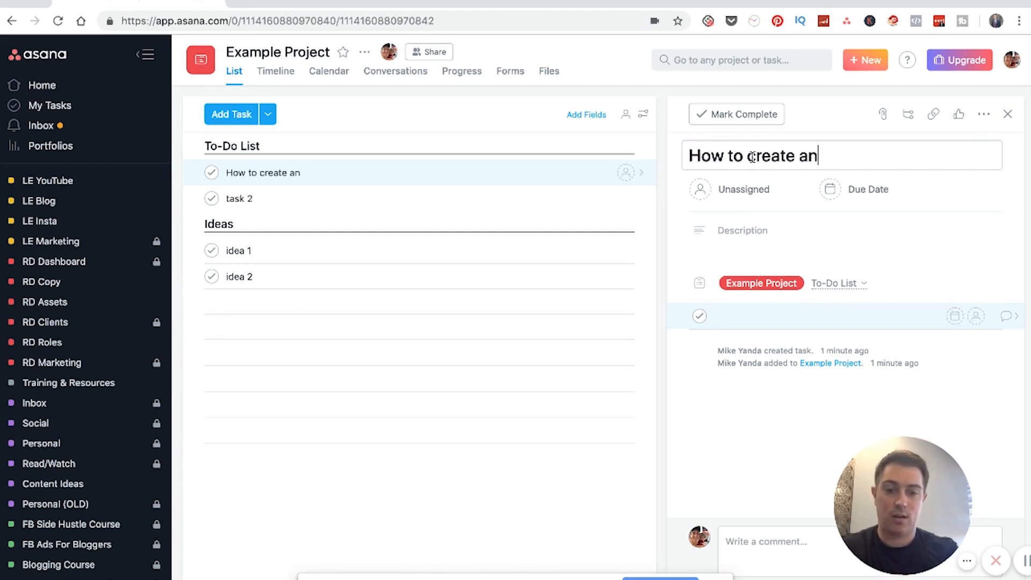
type("d upload a YT Video")
Add the subtasks "Research topic", "Create Script" and "Record video" to the YT Video task
left_click(737, 318)
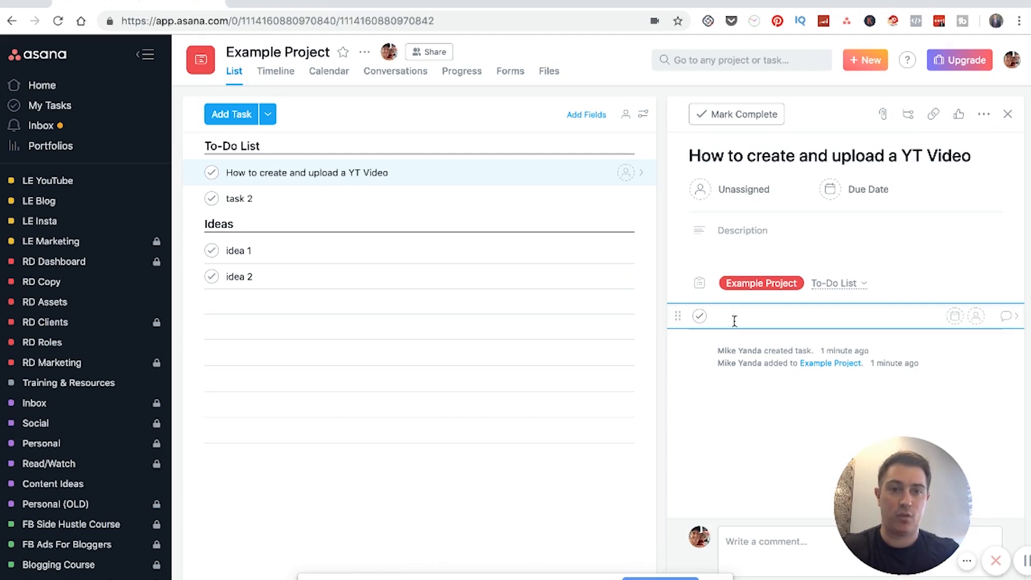
type("REsea")
key("BackSpace")
key("BackSpace")
key("BackSpace")
key("BackSpace")
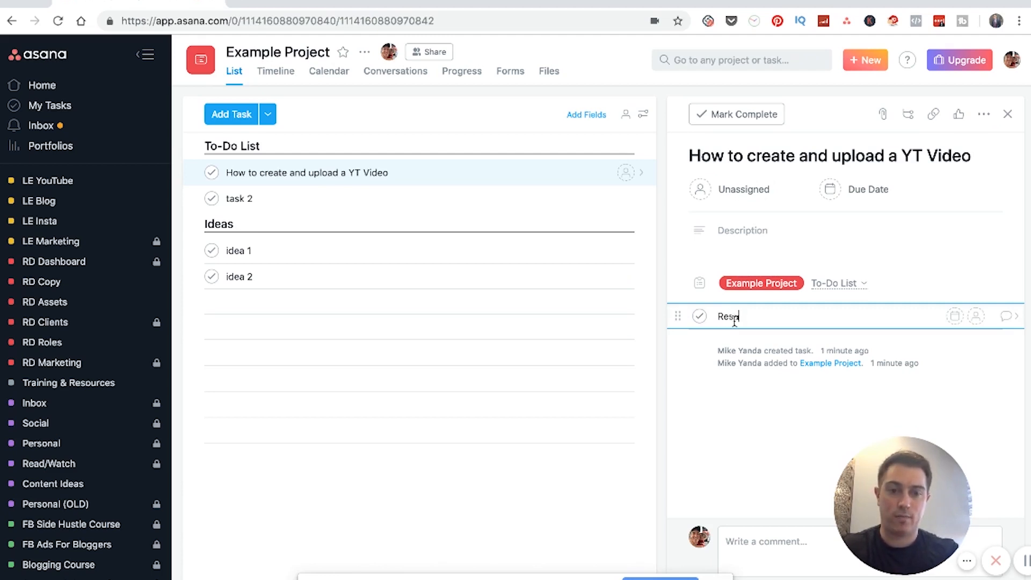
type("esearch topic")
key("Return")
type("Create Script")
key("Return")
type("Record video")
key("Return")
Add the subtasks "Create thumbnail image" and "Upload video" below "Record video"
type("Create thumnail image")
key("BackSpace")
key("BackSpace")
key("BackSpace")
key("BackSpace")
key("BackSpace")
key("BackSpace")
key("BackSpace")
type("bnail image")
key("Return")
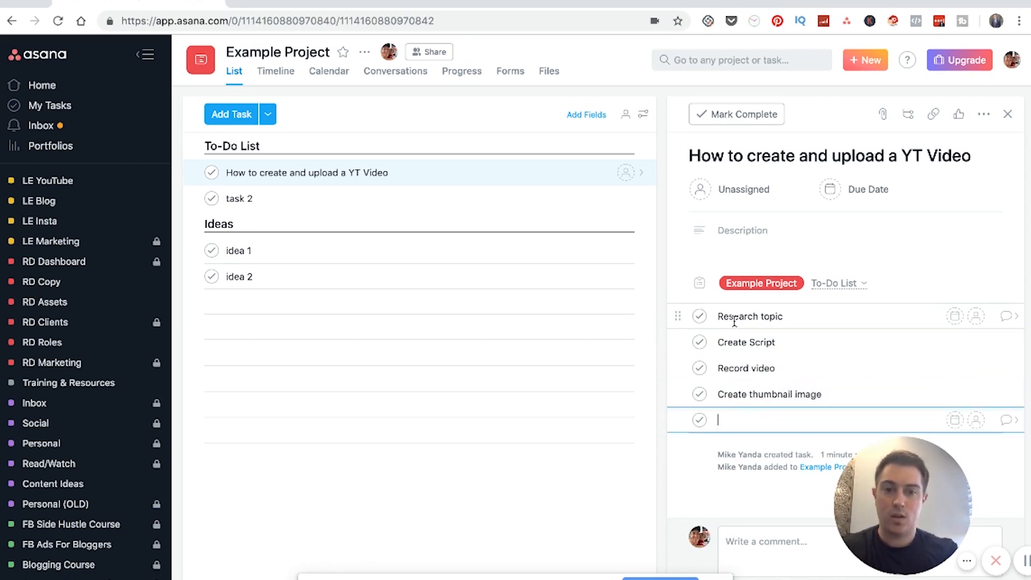
type("Upload video")
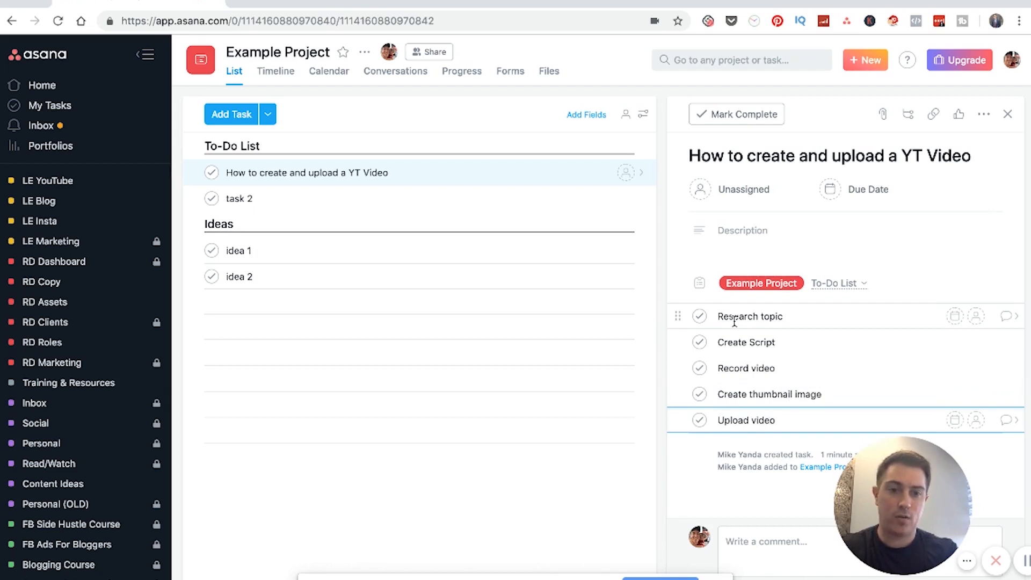
Add the subtasks "Create tags on video", "Write video description" and "Promote video" below "Upload video"
key("Return")
type("Create tags on video")
key("Return")
type("Wrtiite ")
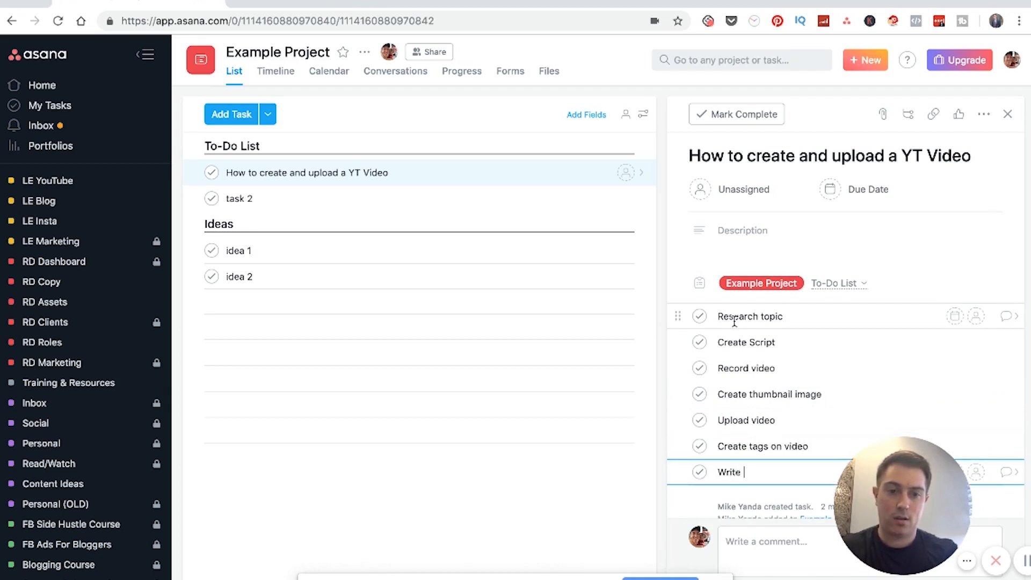
type("video description")
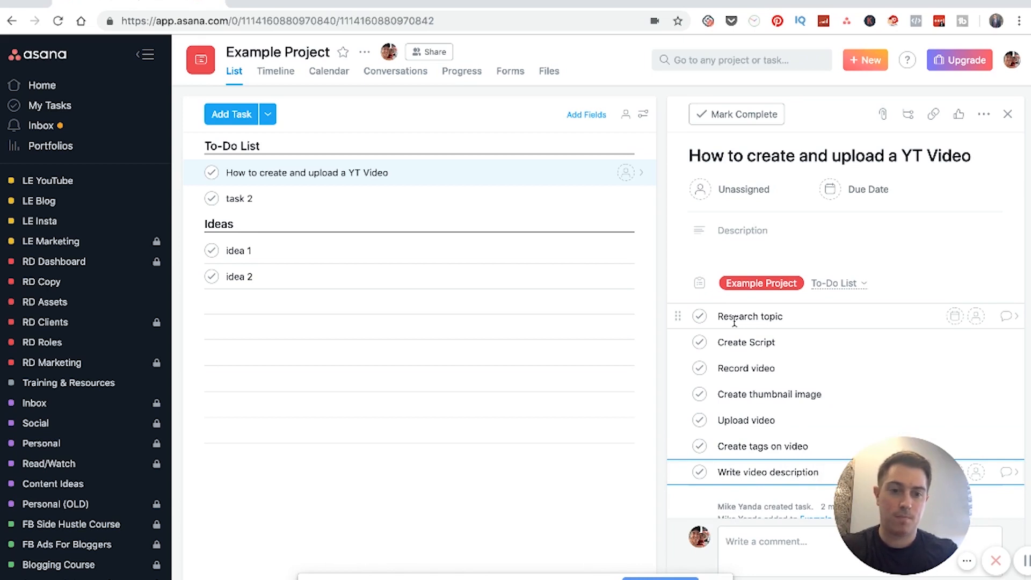
key("Return")
type("Promote video")
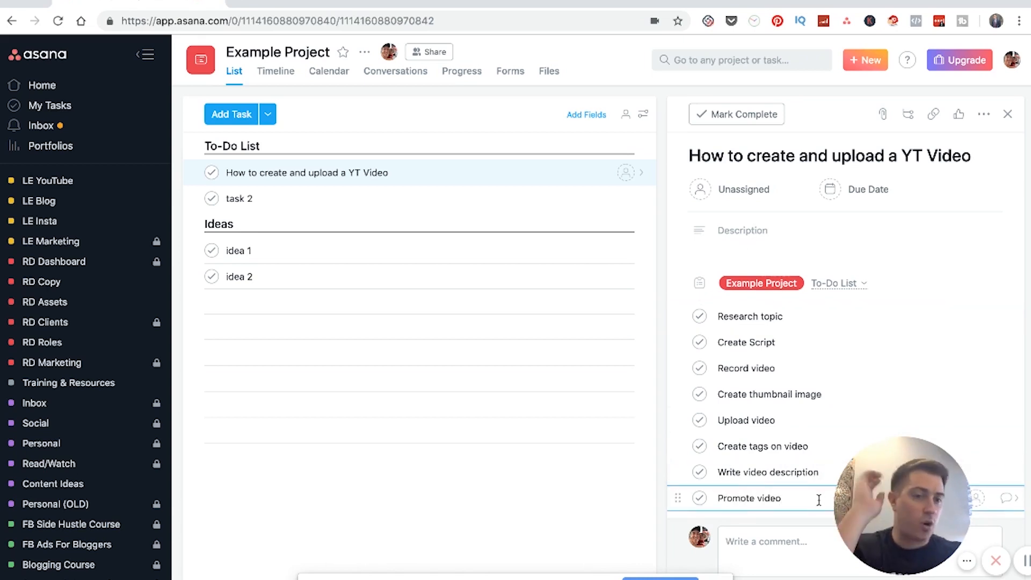
Examine the description and nested subtask options of the Research topic subtask, and return to its parent task
scroll(822, 427, "down", 2)
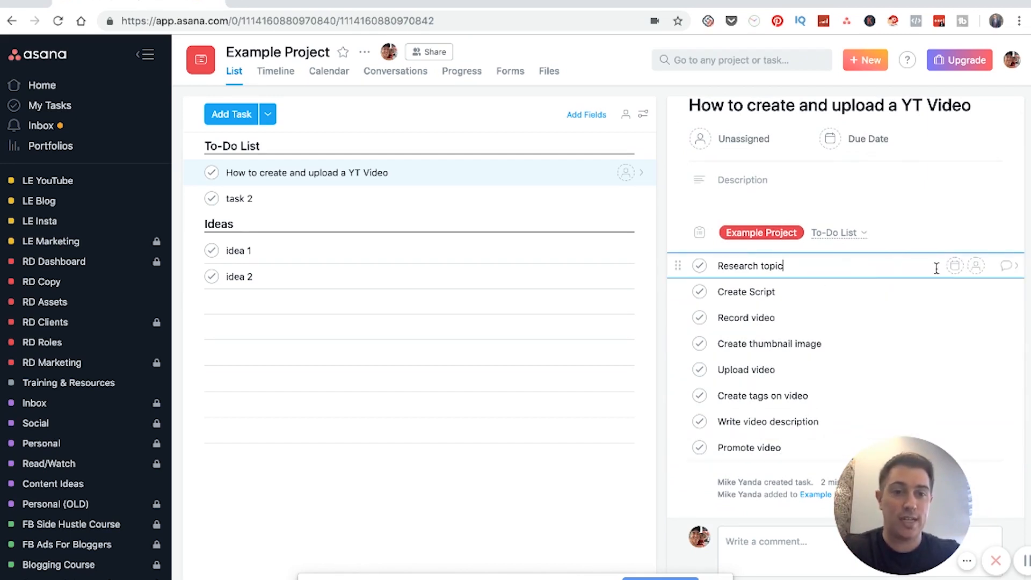
left_click(1006, 267)
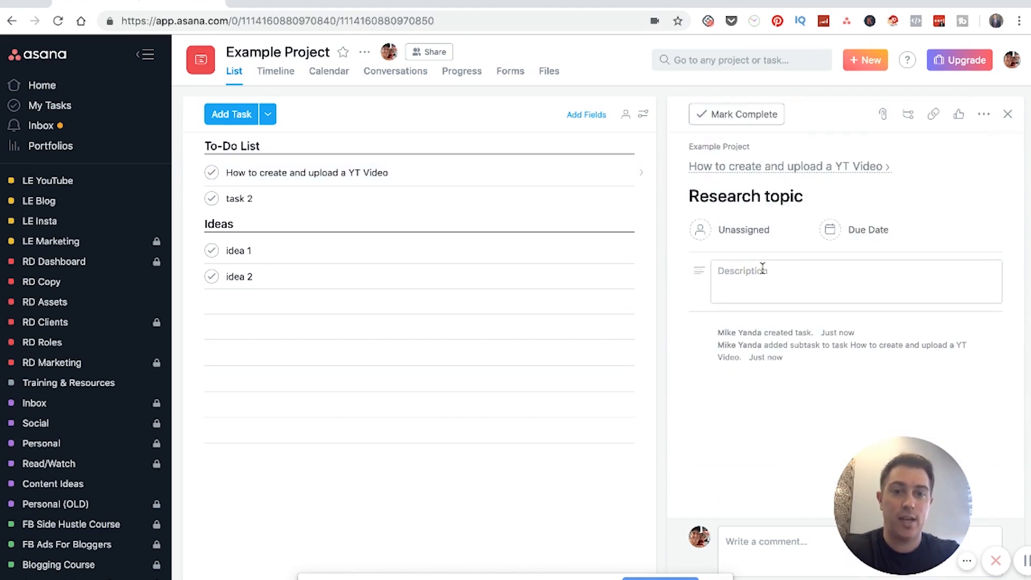
left_click(761, 270)
left_click(911, 121)
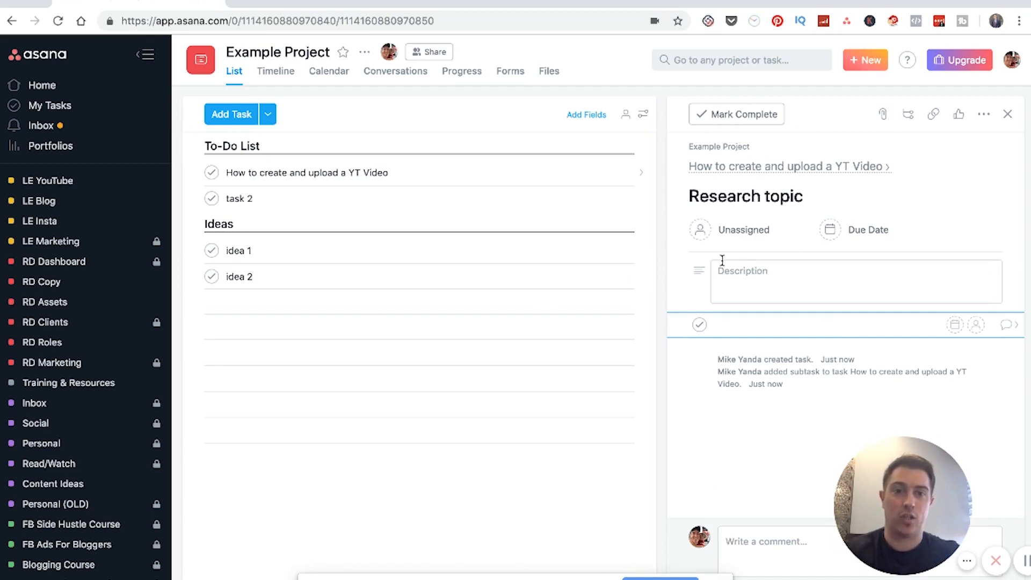
left_click(776, 169)
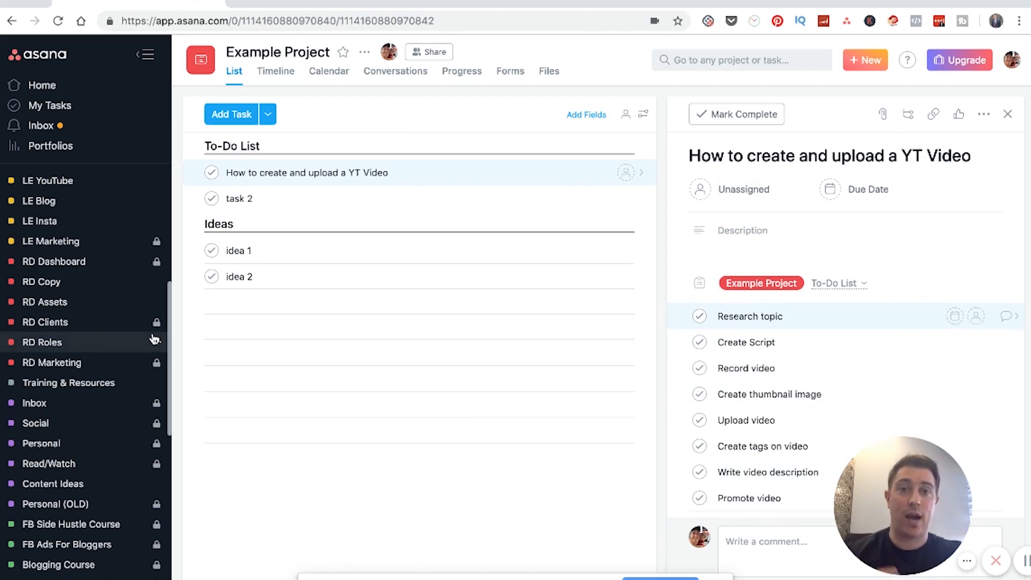
Open the RD Dashboard project and look through its board columns from Next Actions to Active Projects
left_click(80, 262)
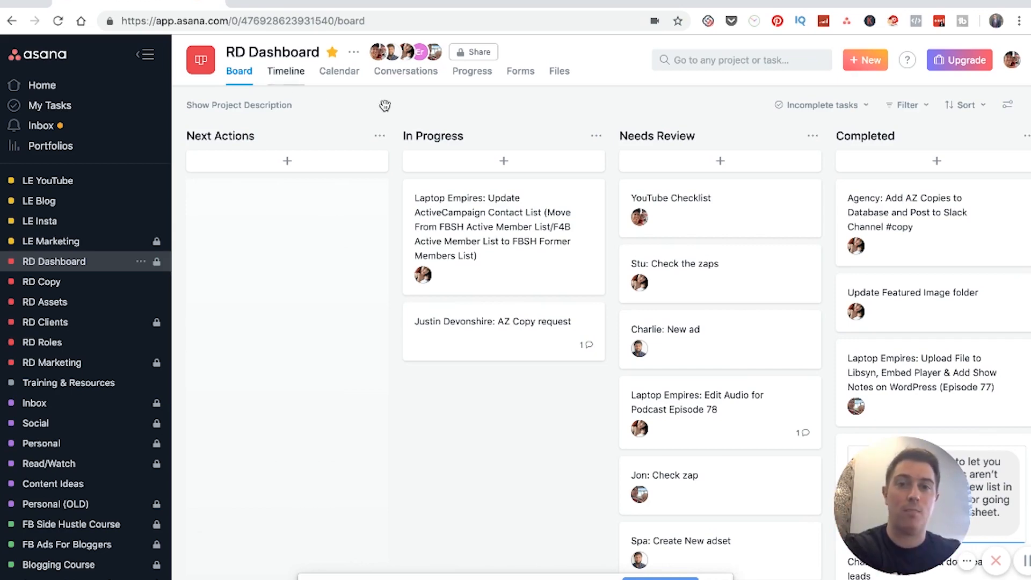
scroll(812, 211, "right", 6)
scroll(816, 212, "right", 5)
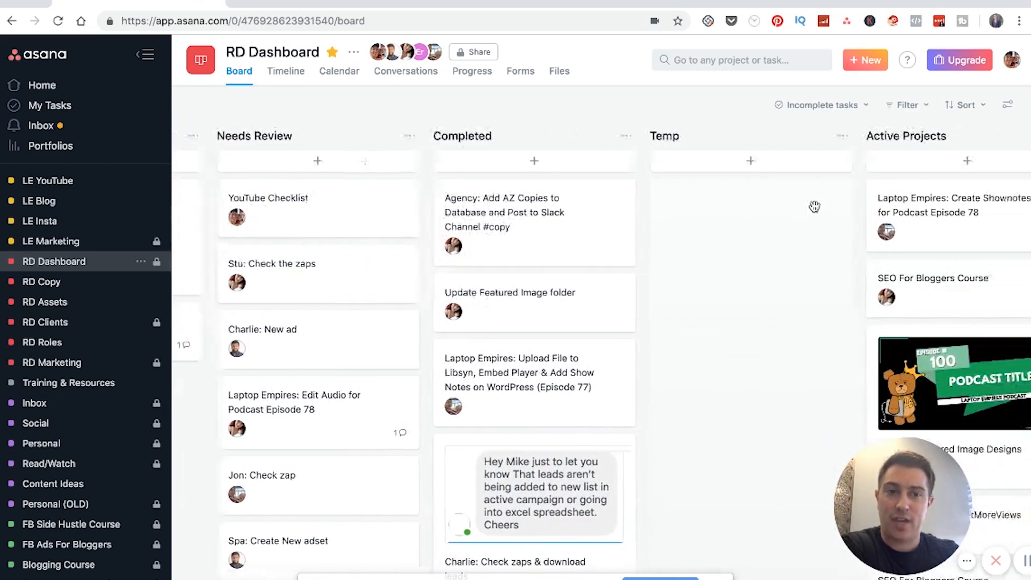
scroll(746, 435, "down", 5)
scroll(783, 294, "down", 5)
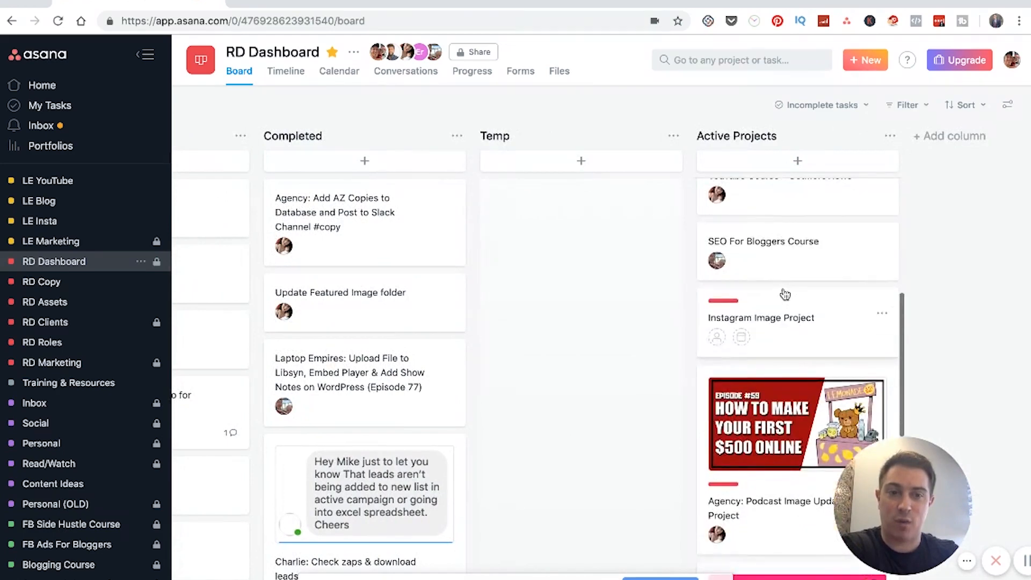
scroll(784, 295, "up", 8)
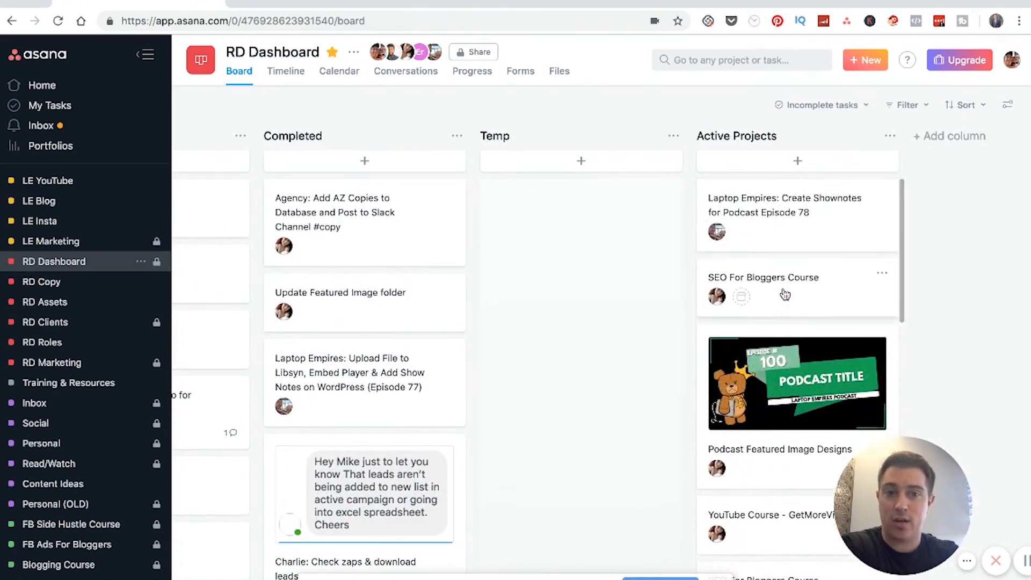
scroll(573, 361, "left", 11)
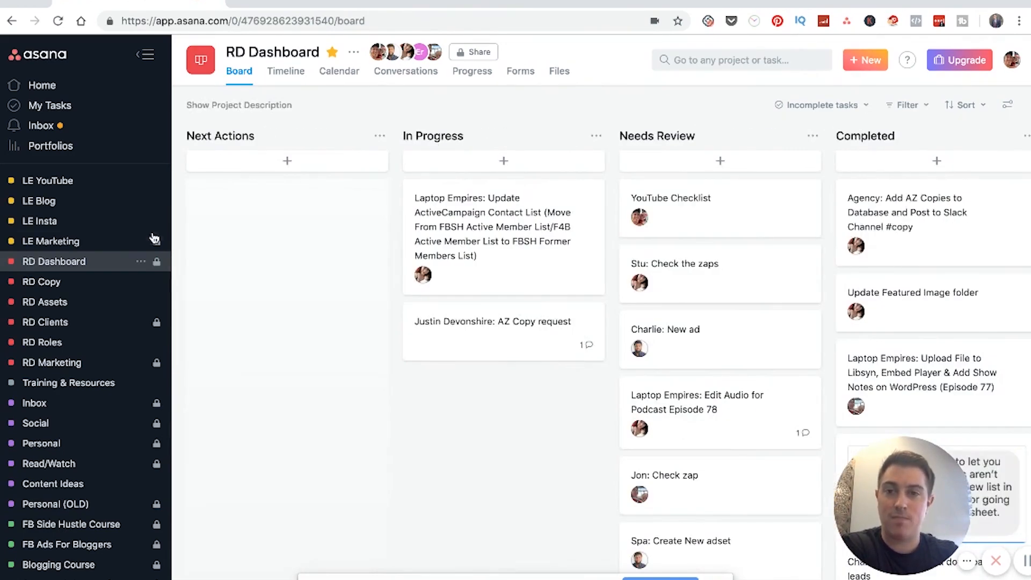
Add a task named "Task #1" to the Next Actions column of the RD Dashboard board
left_click(288, 162)
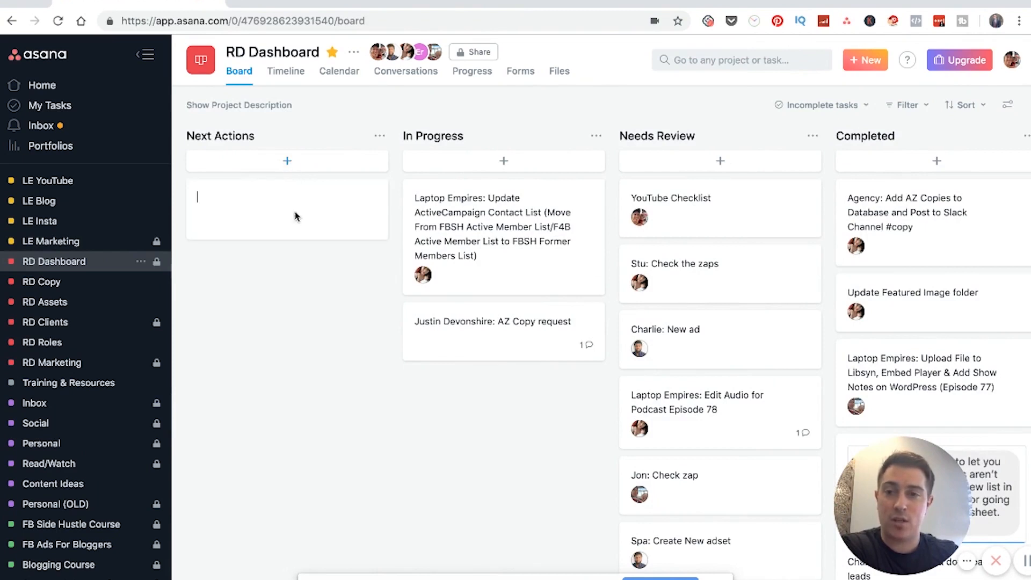
type("TAsk")
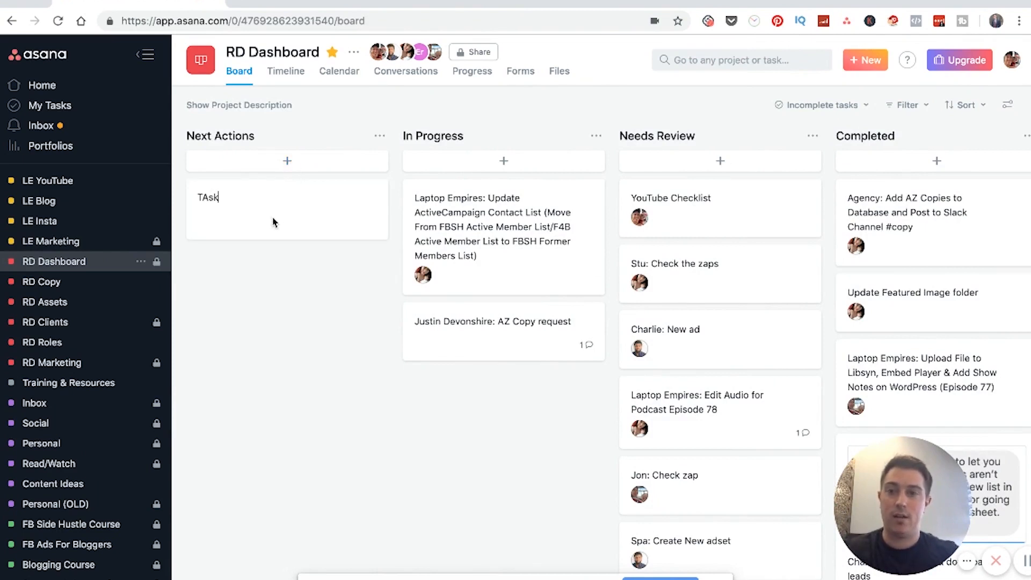
key("BackSpace")
type("ask #1")
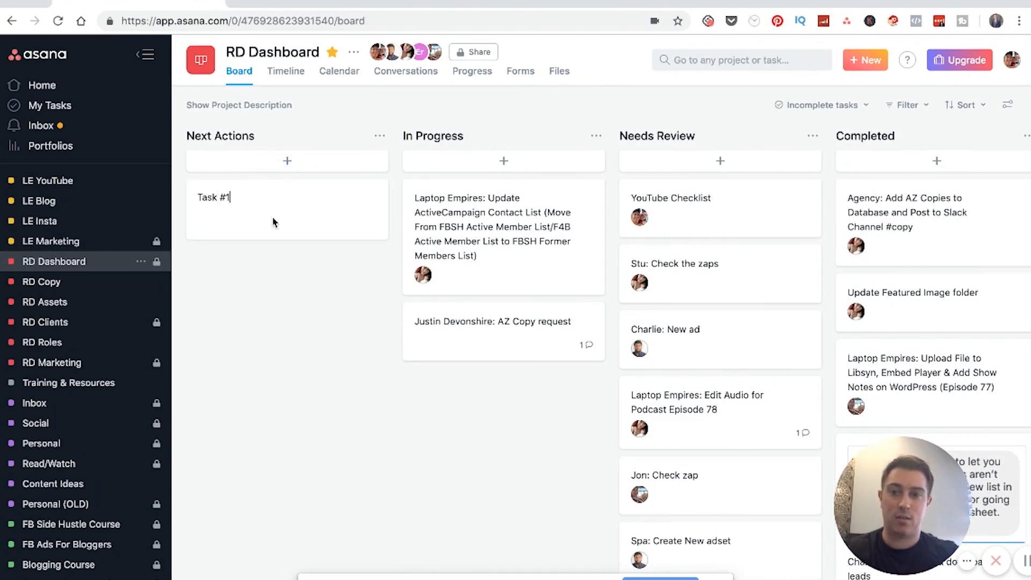
key("Return")
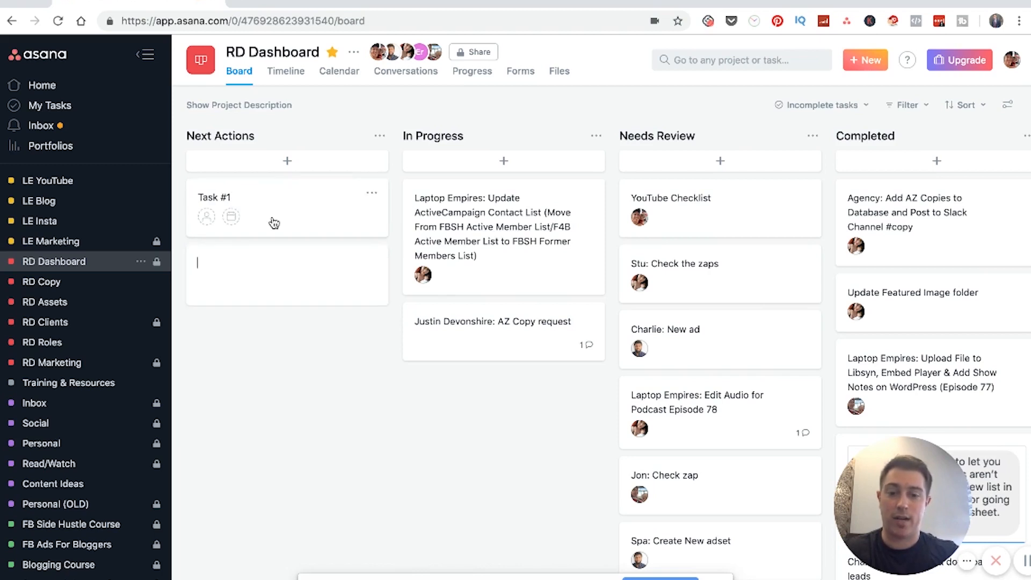
type("Example")
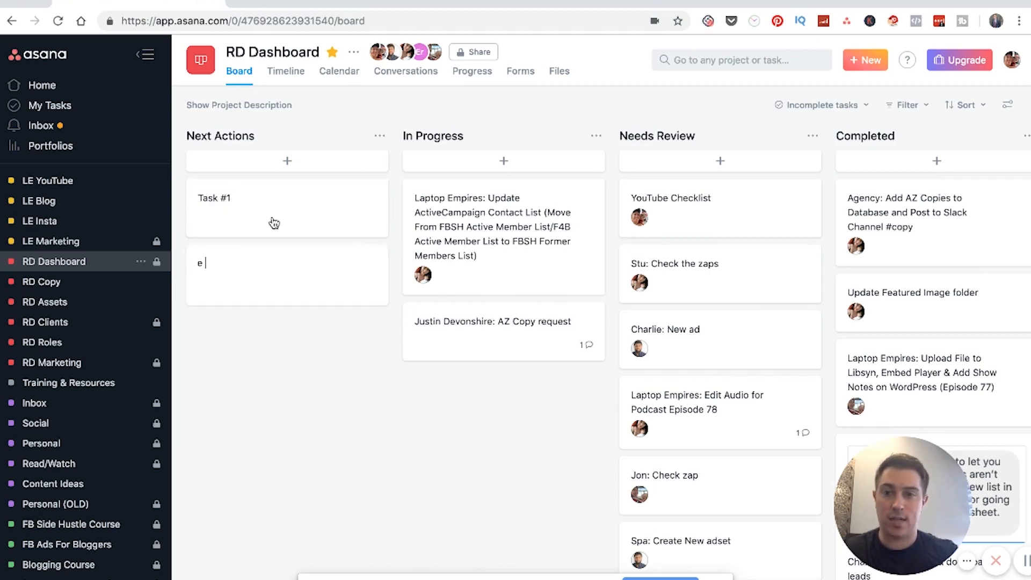
key("Escape")
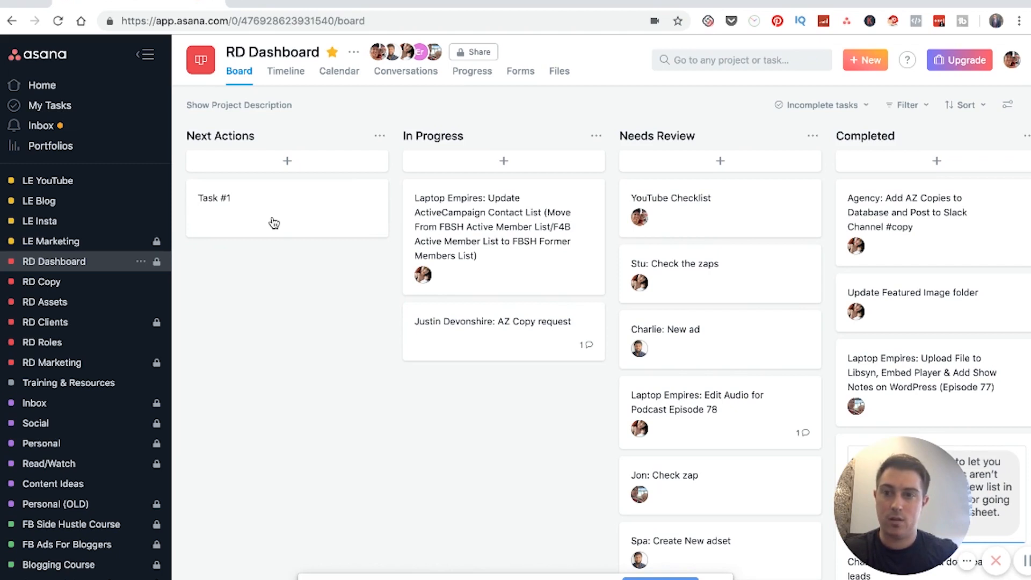
Add a task named "Client name: Create New Campaign" above Task #1 in the Next Actions column
left_click(295, 166)
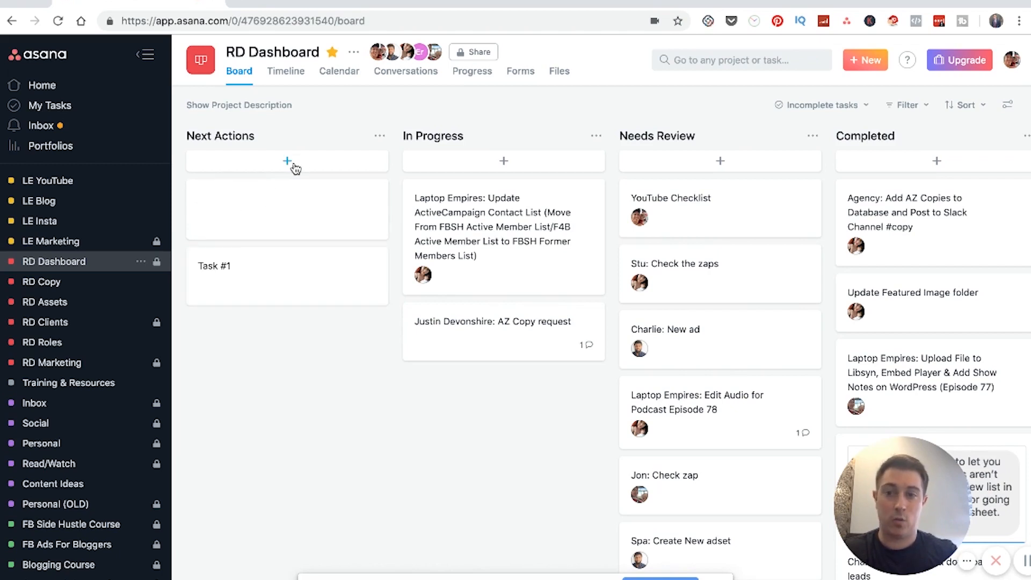
type("Client name")
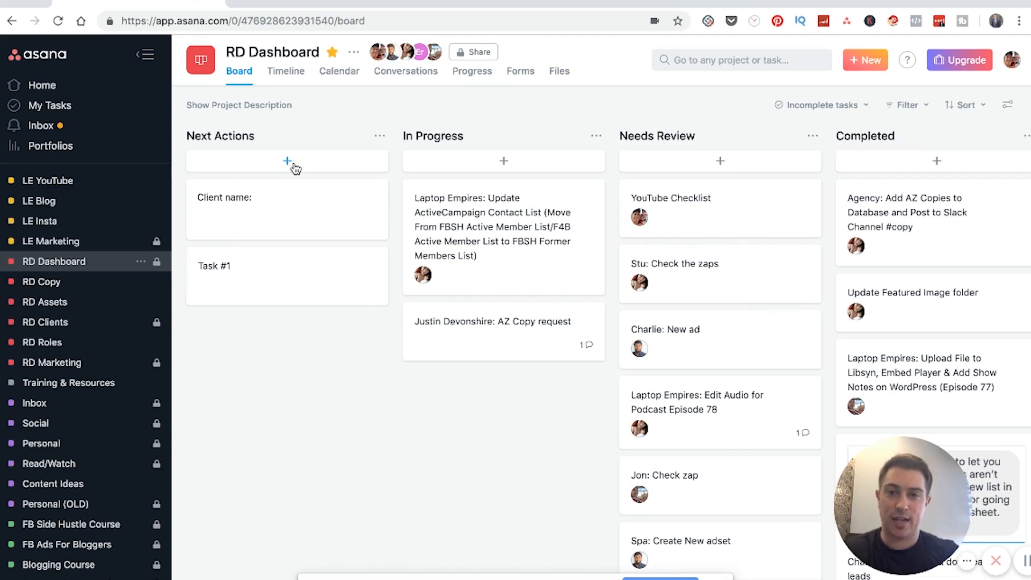
type(": Create New C")
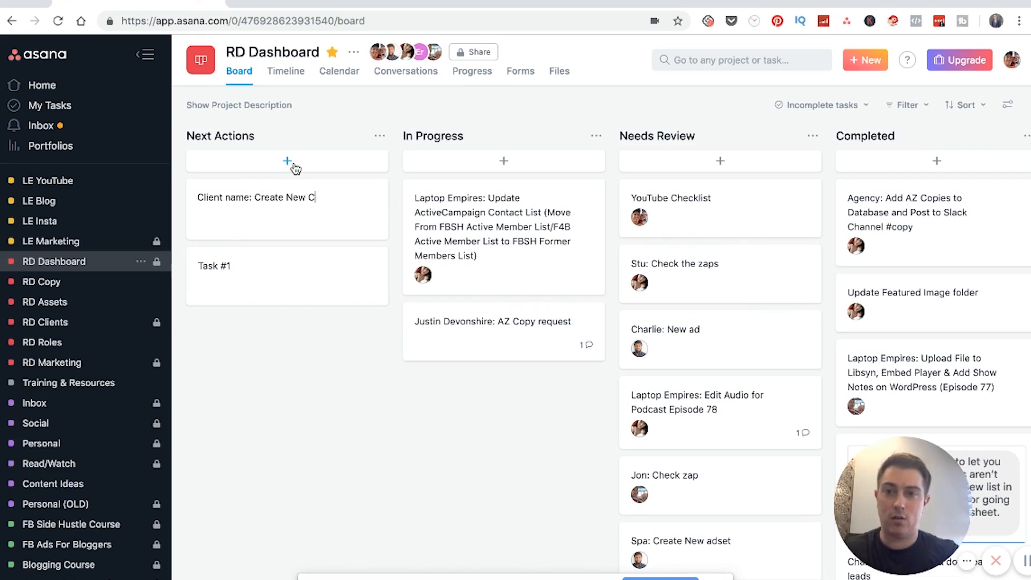
type("ampaign")
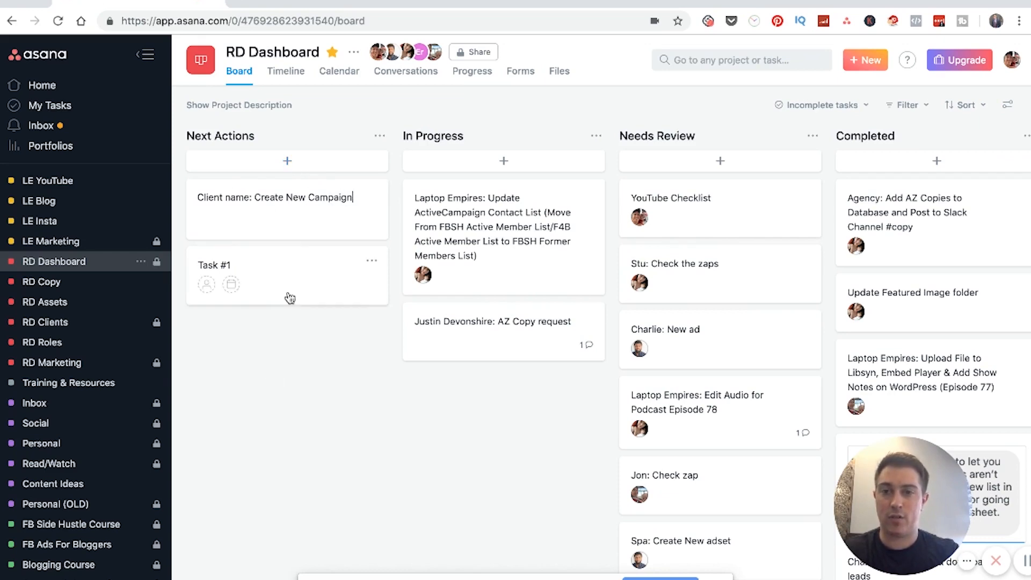
Give the Create New Campaign task the description "Instructions:" followed by "Please create a campaign for blah blah", and return to the board
left_click(308, 225)
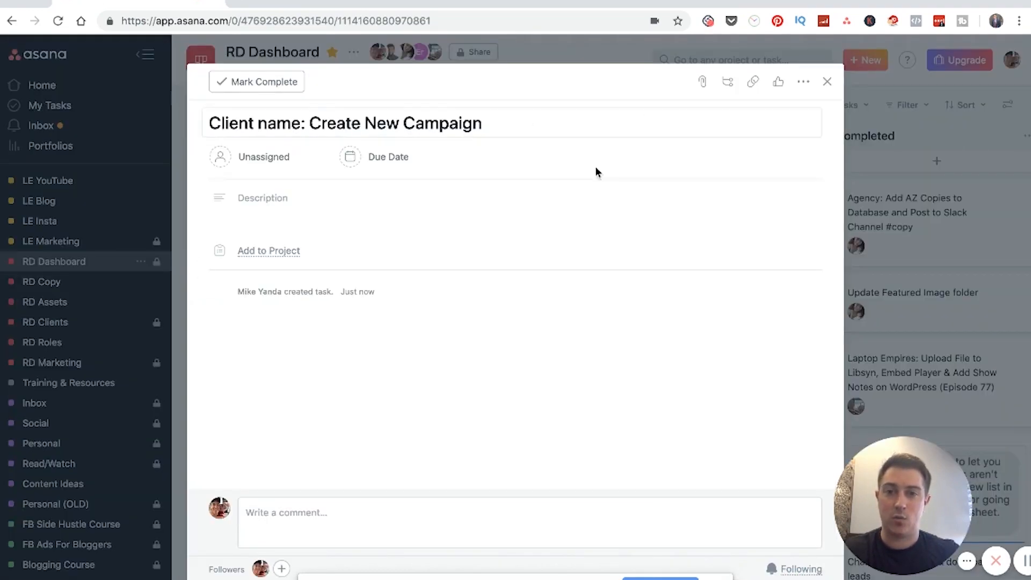
left_click(296, 197)
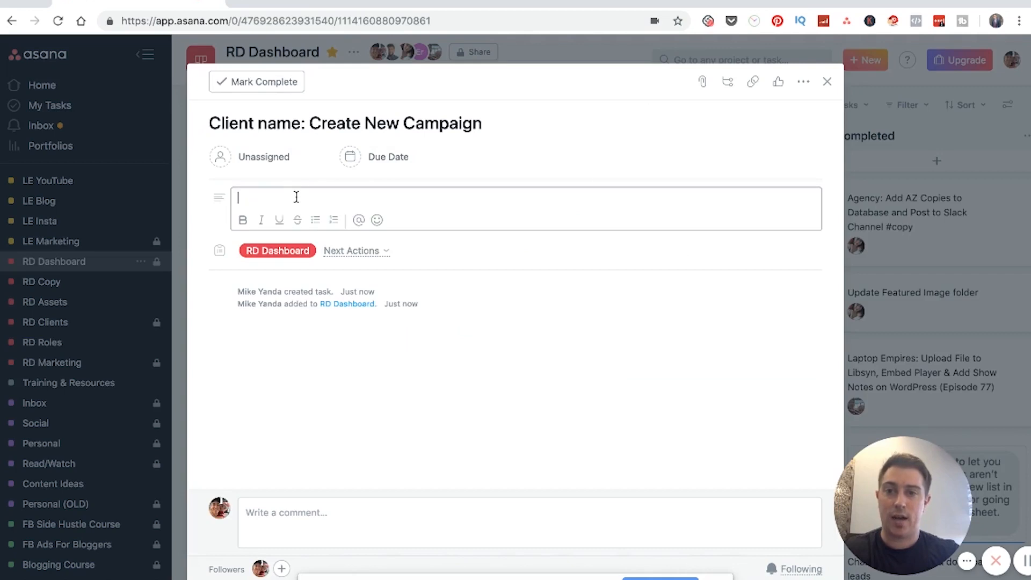
type("Instr")
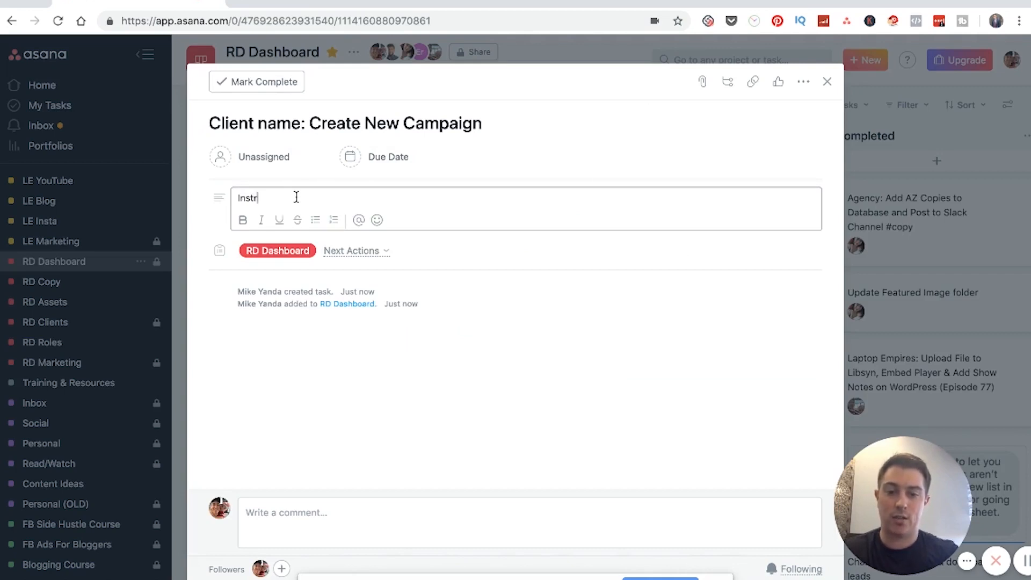
type("uctions:")
key("Return")
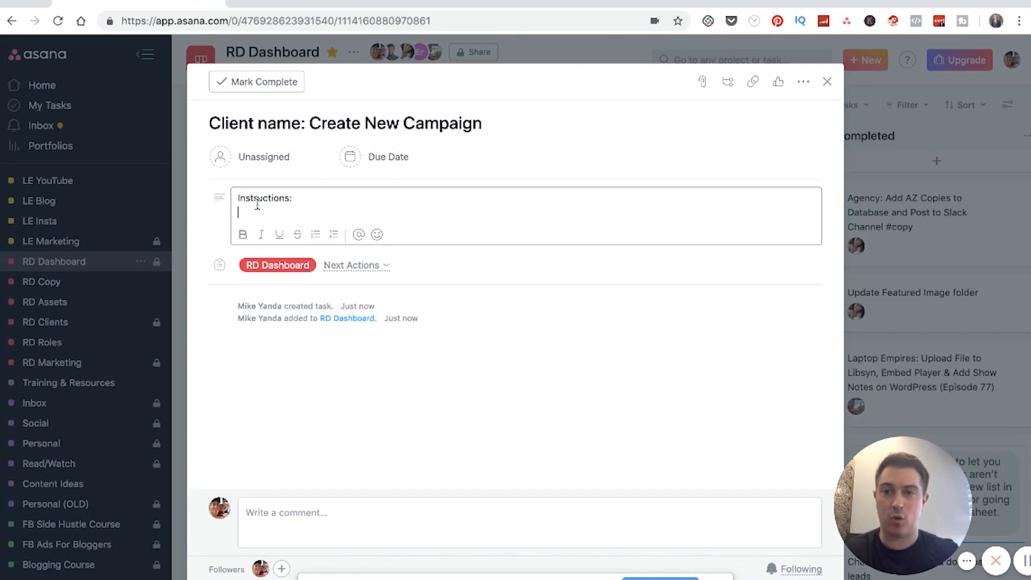
key("Return")
type("Please create a campaign for blah blah")
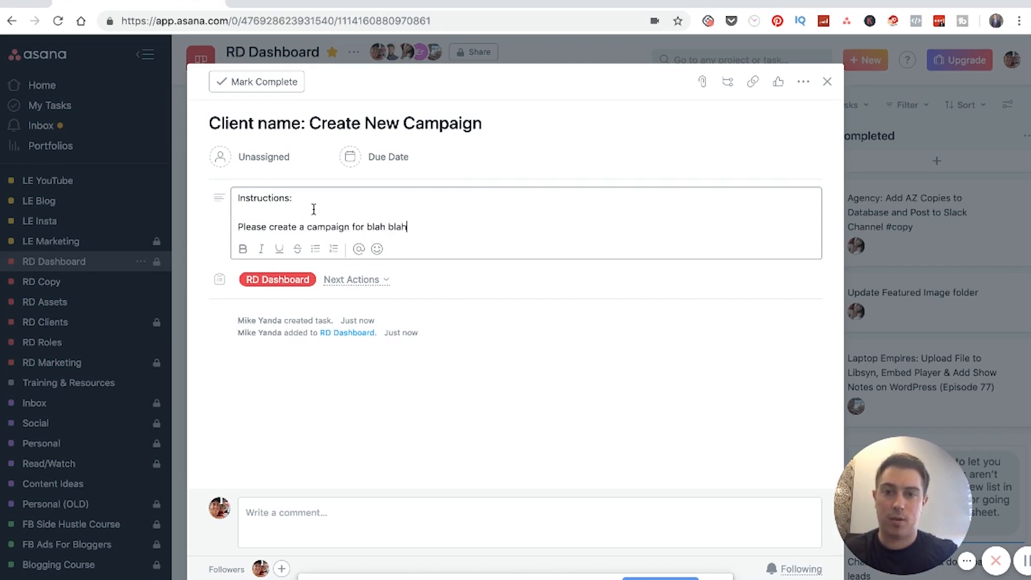
left_click(565, 47)
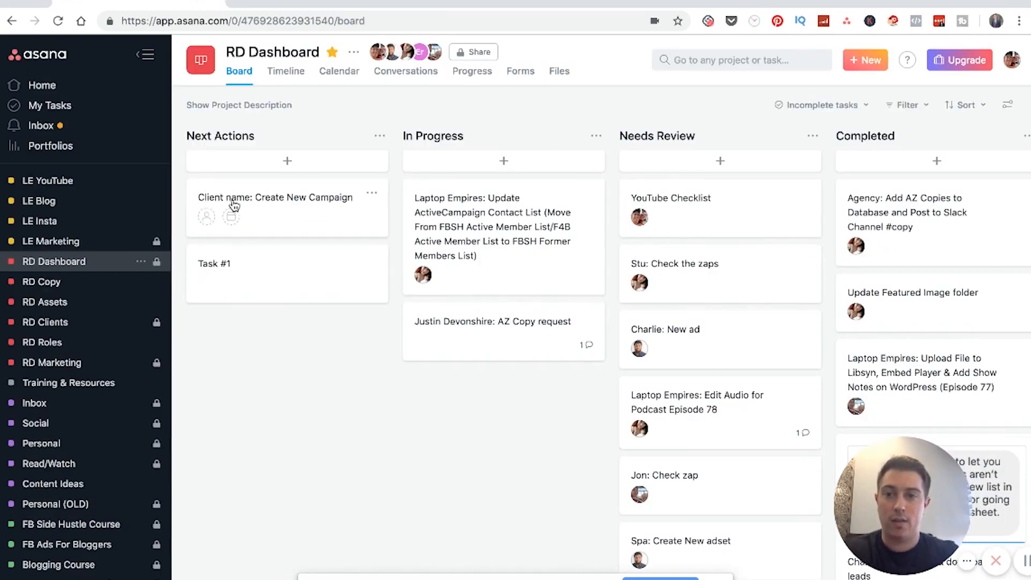
Assign the Create New Campaign task to yourself and move it to the In Progress column
left_click(206, 217)
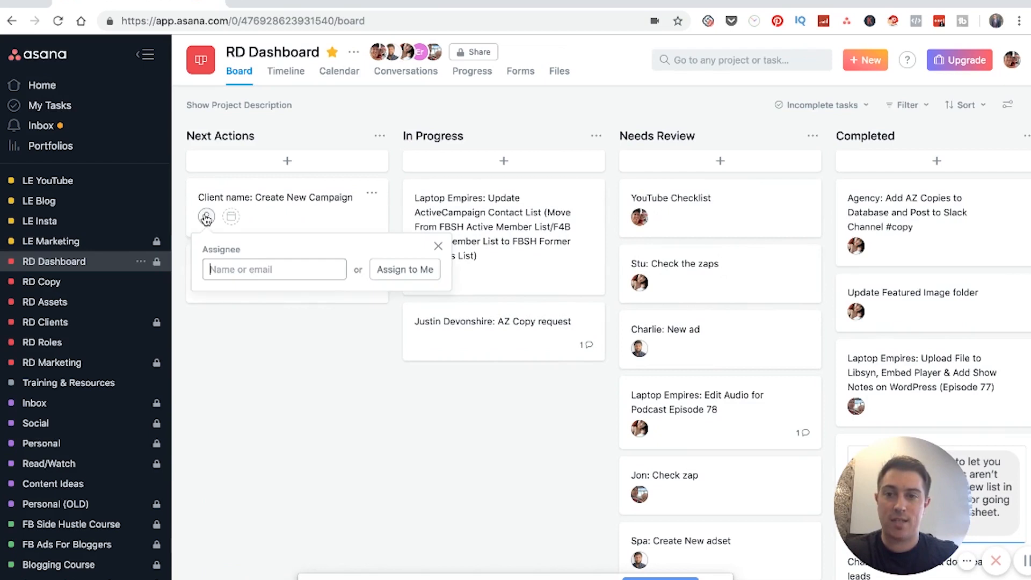
left_click(400, 269)
left_click_drag(309, 205, 438, 202)
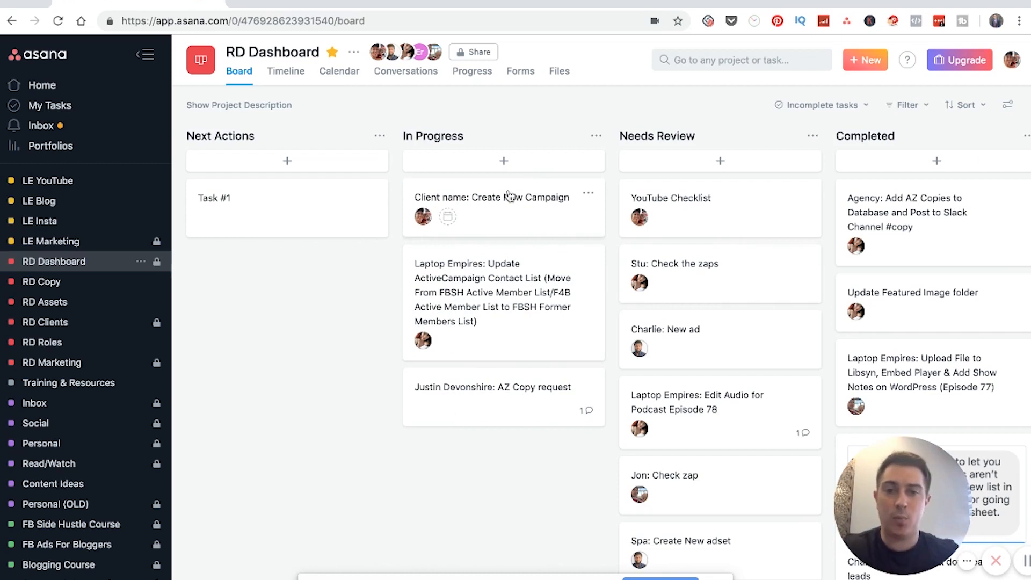
Move the Create New Campaign task to the Needs Review column and reassign it to a teammate
left_click_drag(501, 222, 688, 200)
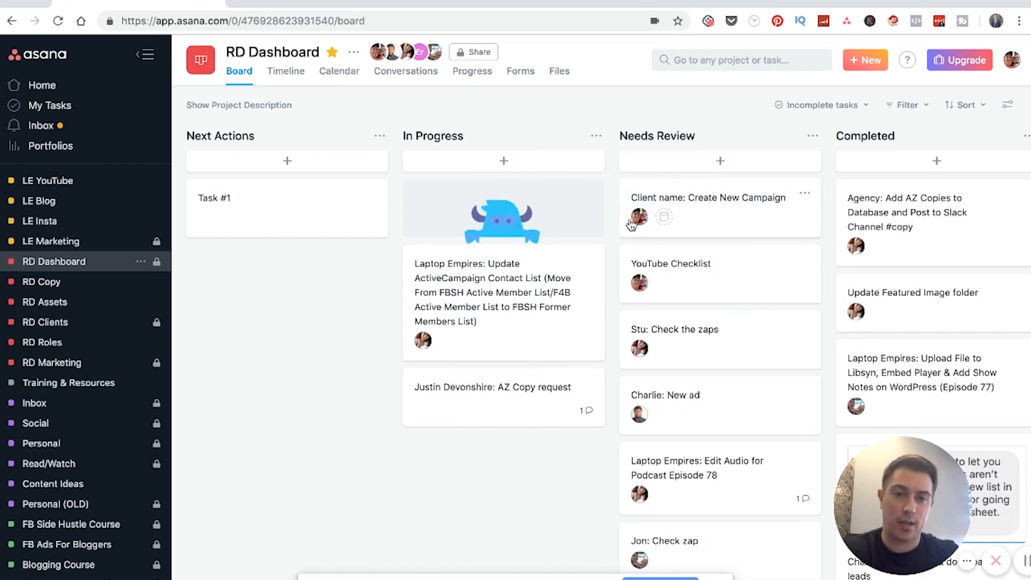
mouse_move(638, 222)
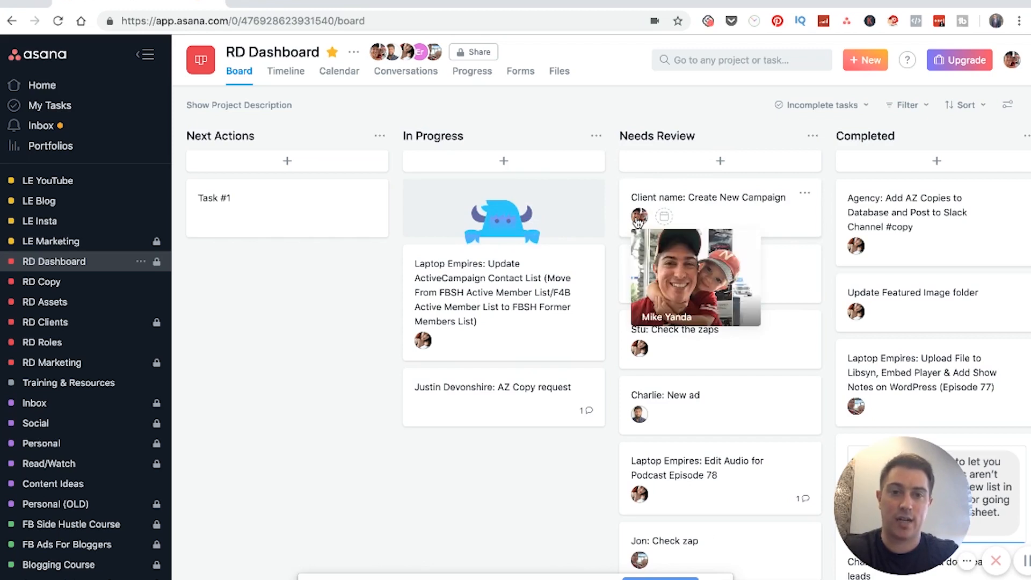
left_click(638, 220)
type("Teg")
left_click(675, 306)
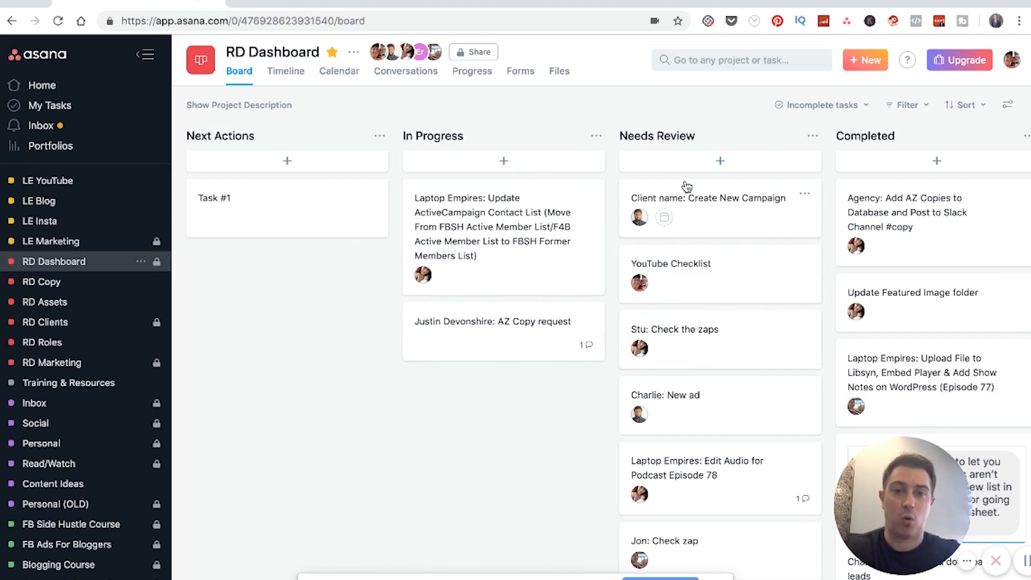
Return the Create New Campaign task to the Next Actions column and delete it along with Task #1
left_click_drag(723, 223, 330, 204)
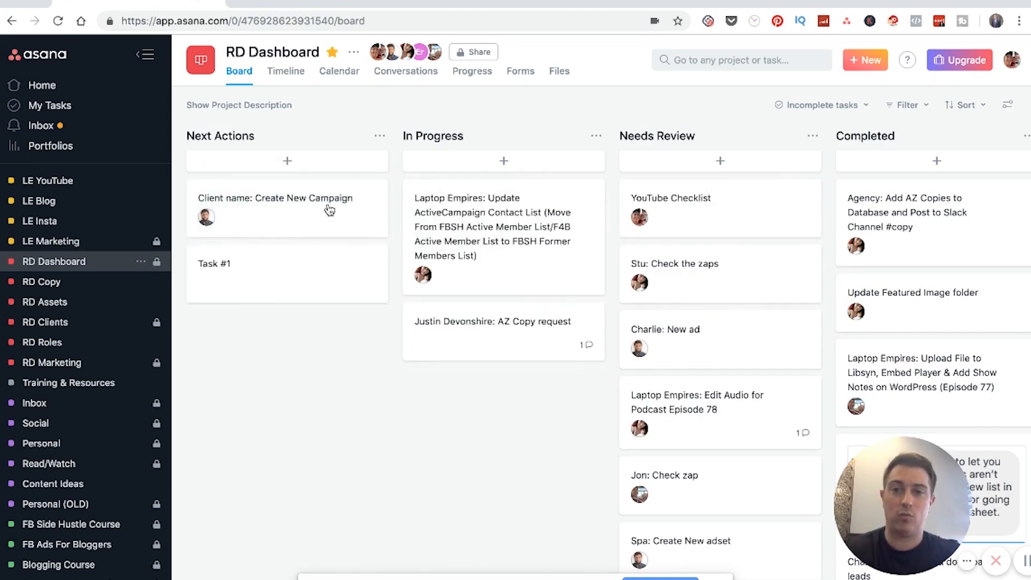
left_click(374, 197)
left_click(383, 285)
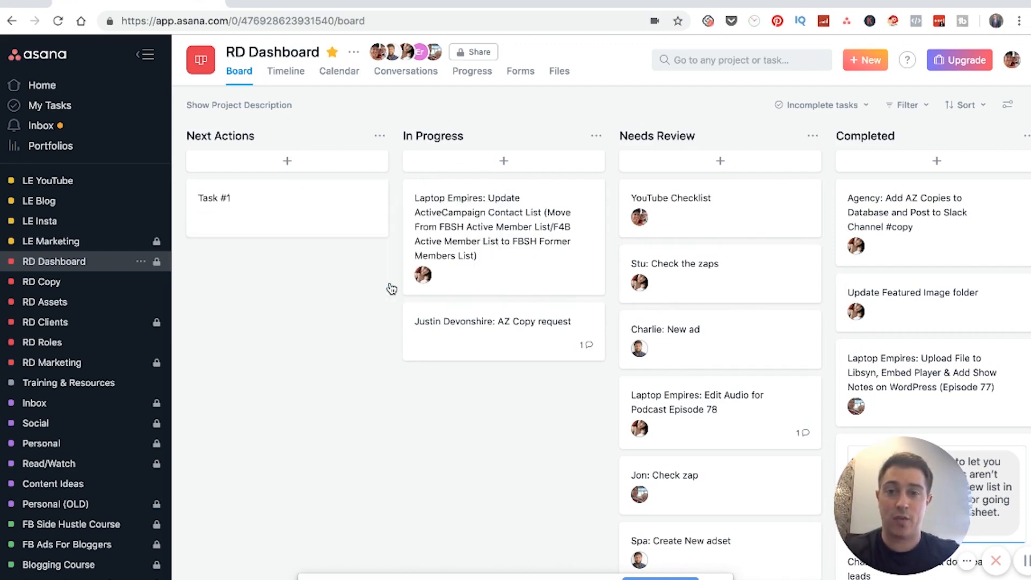
left_click(375, 197)
left_click(378, 279)
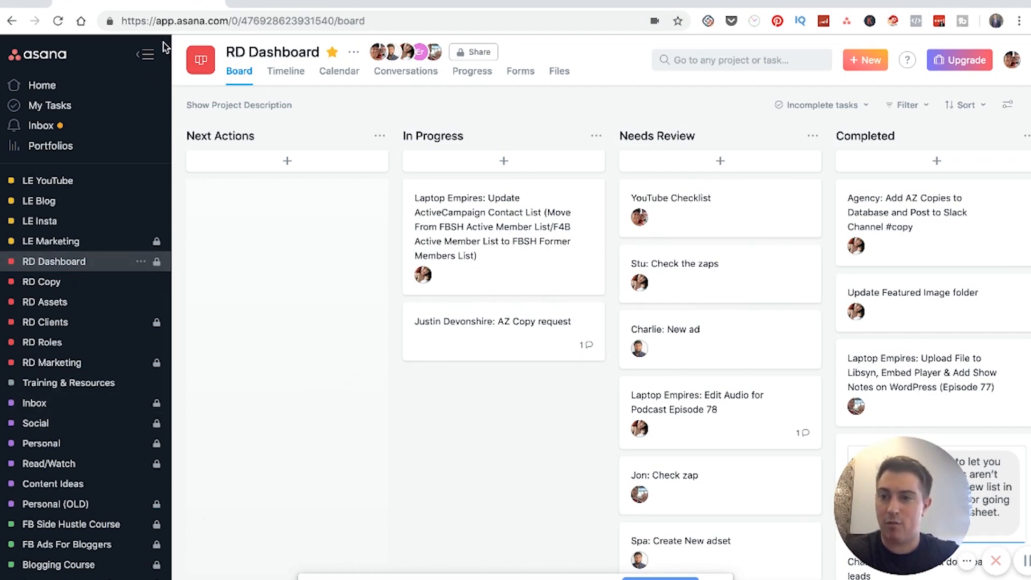
Open the Podcast Template task in the LE Podcast project and look through its details and subtasks
scroll(75, 230, "up", 2)
left_click(58, 234)
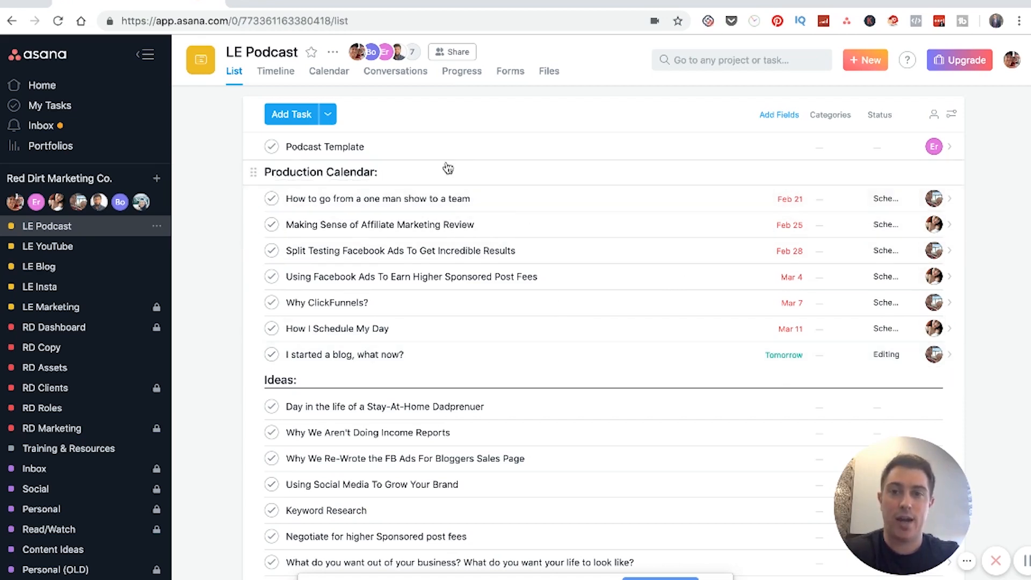
left_click(412, 148)
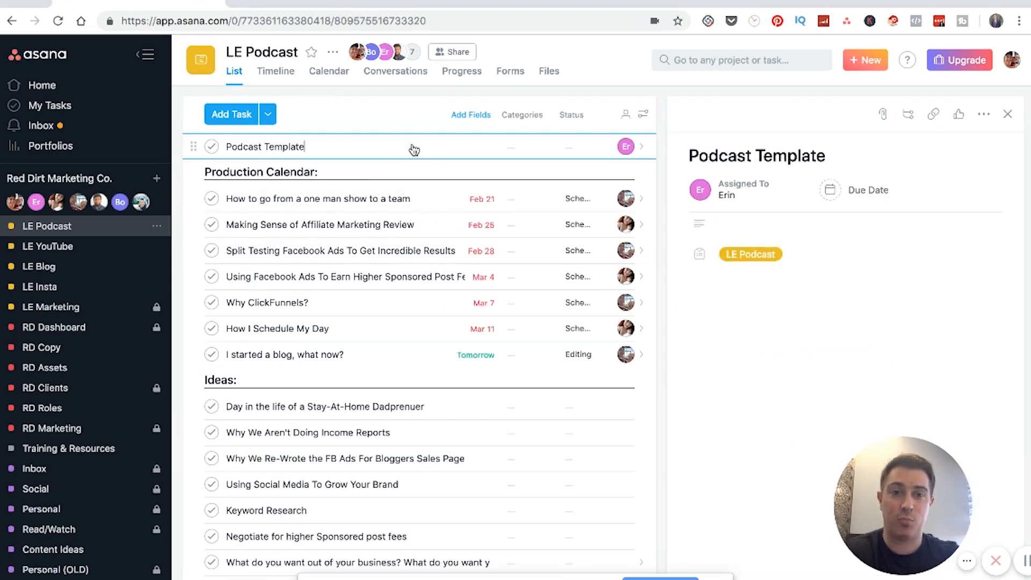
scroll(749, 285, "down", 2)
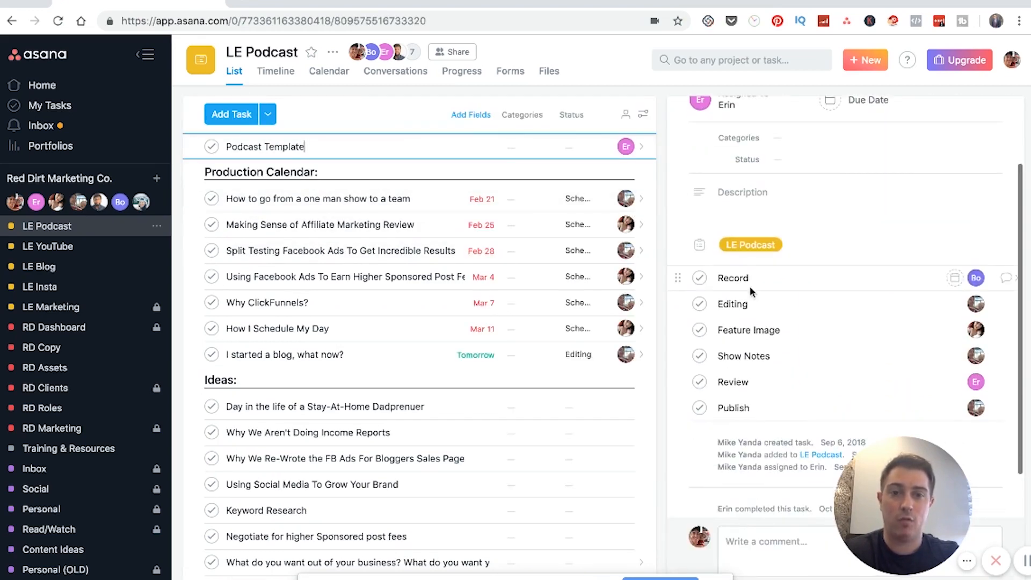
scroll(763, 199, "up", 1)
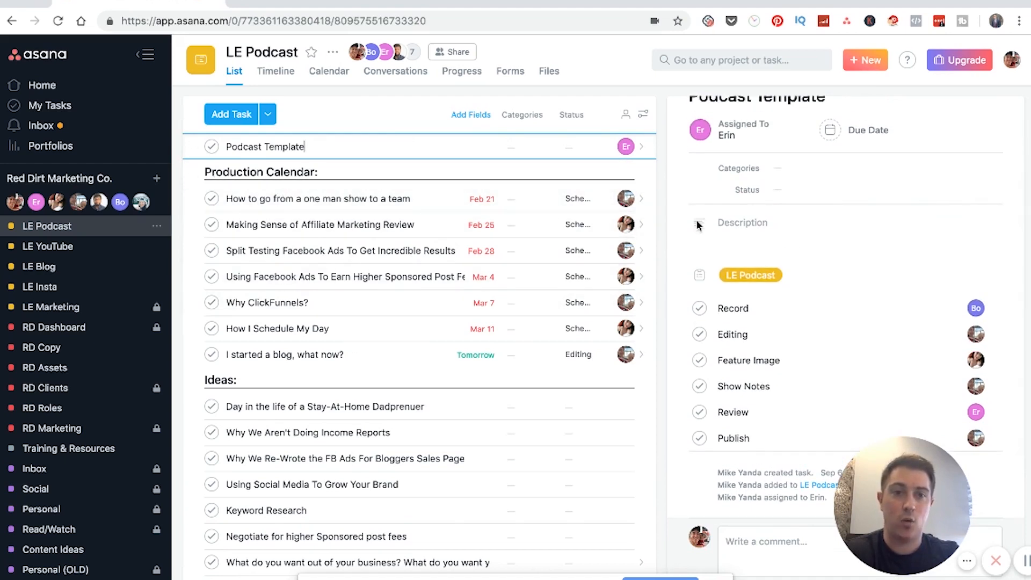
scroll(698, 223, "up", 1)
Examine the additional actions available for the Podcast Template task and review its subtasks from Record to Publish
left_click(984, 114)
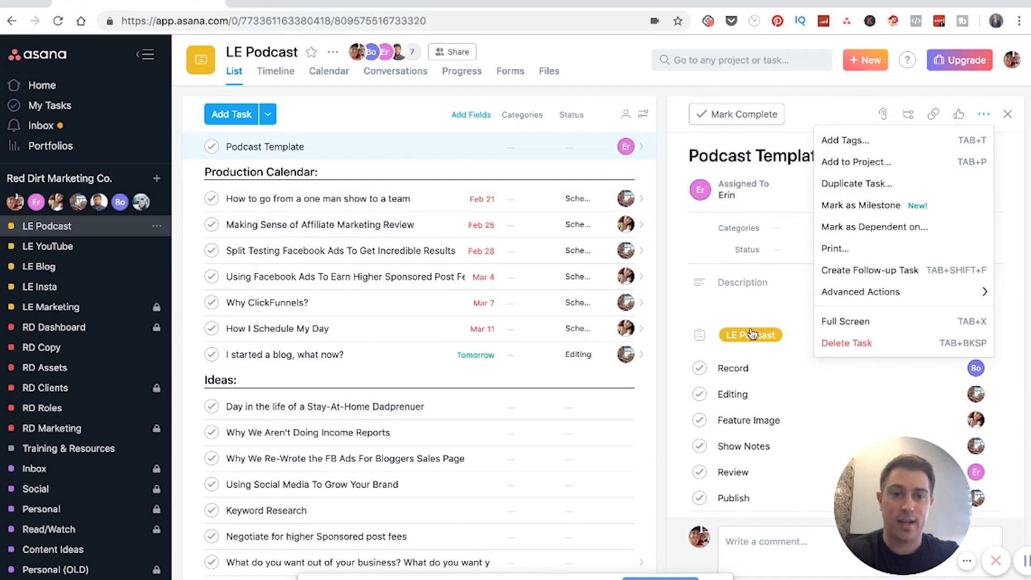
left_click(692, 314)
scroll(822, 314, "down", 2)
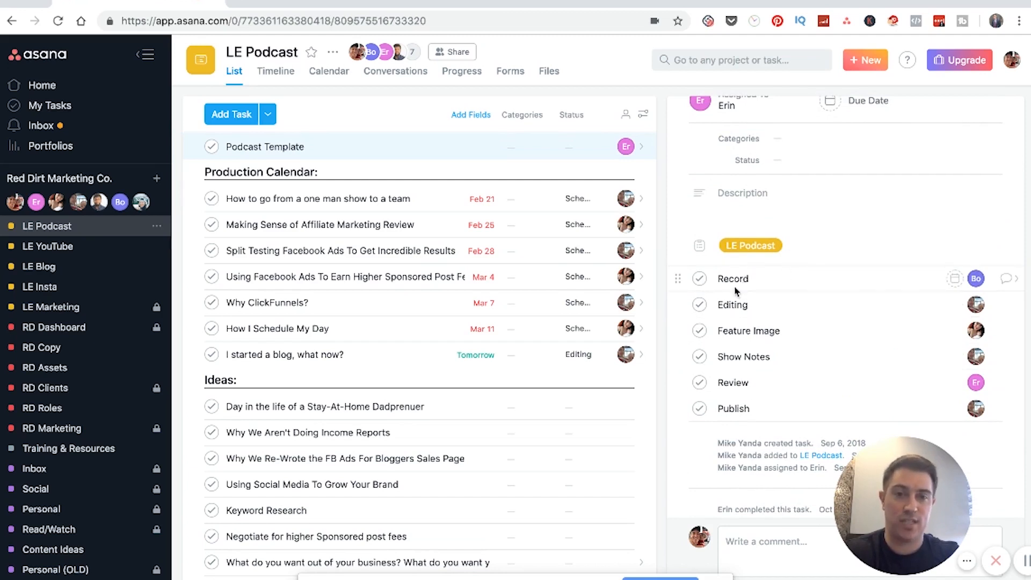
left_click(757, 281)
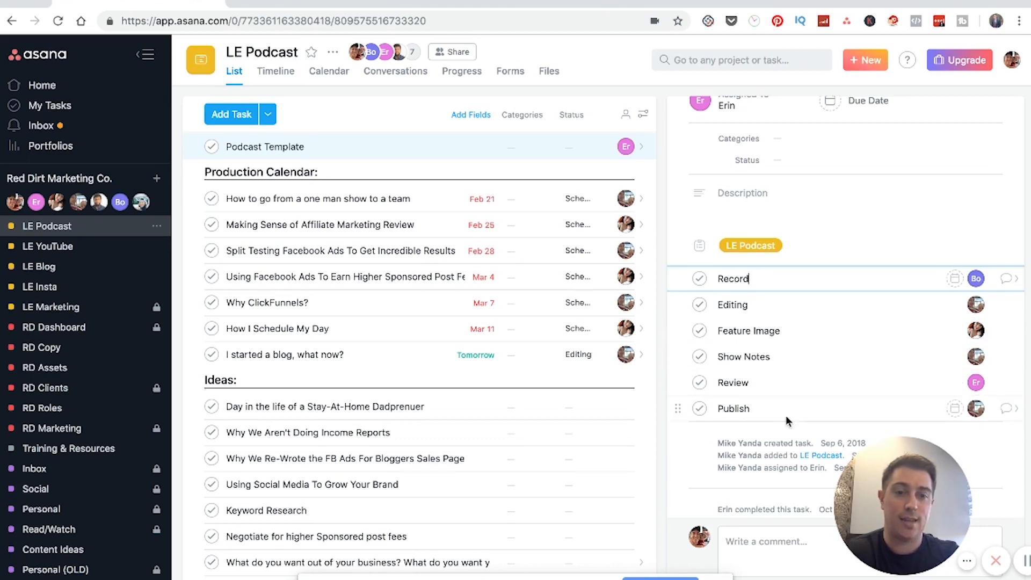
scroll(784, 413, "up", 2)
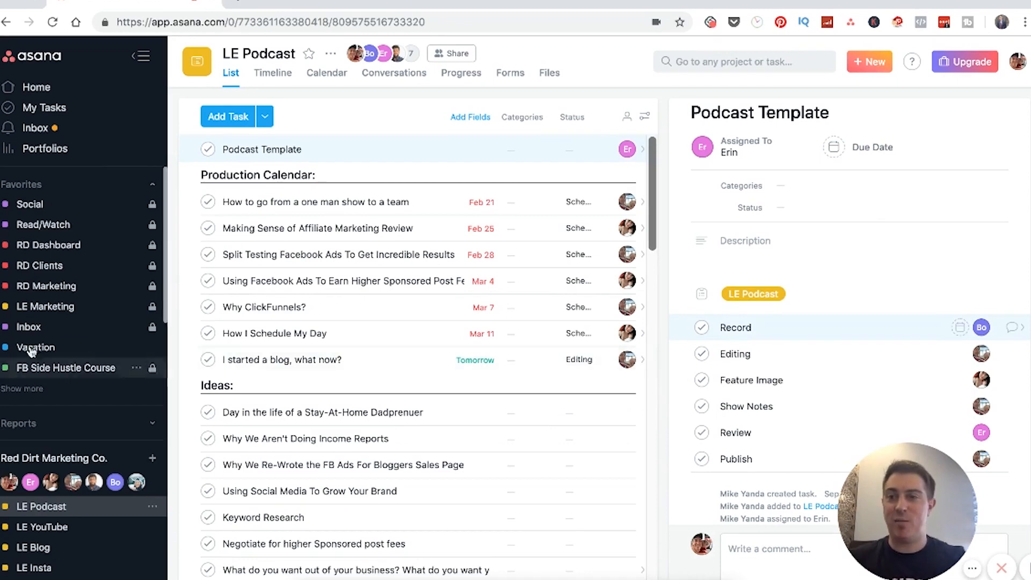
scroll(27, 376, "down", 5)
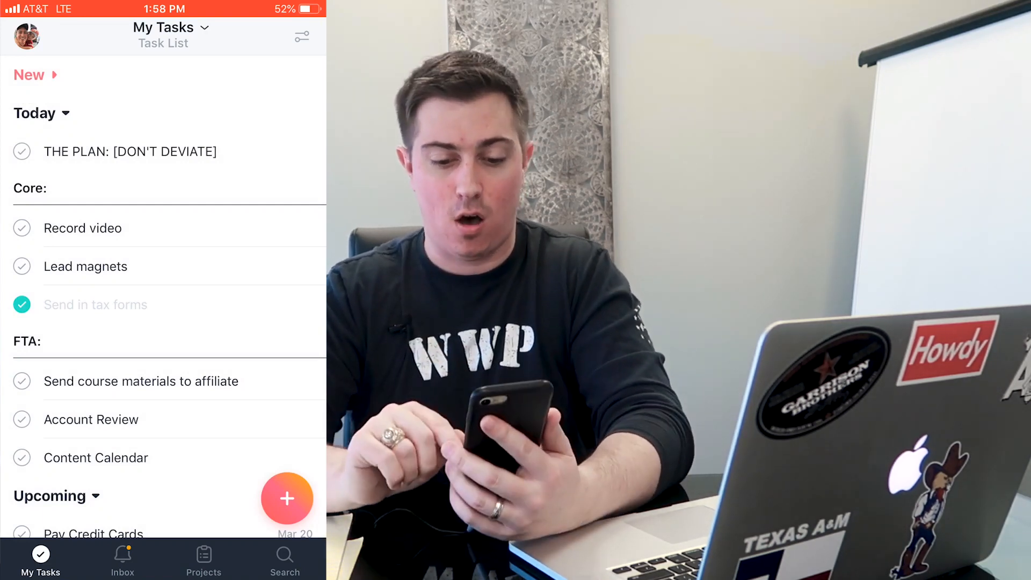
Start a new task named "Don't forget to go to the post office and get stamps on the way home."
left_click(287, 498)
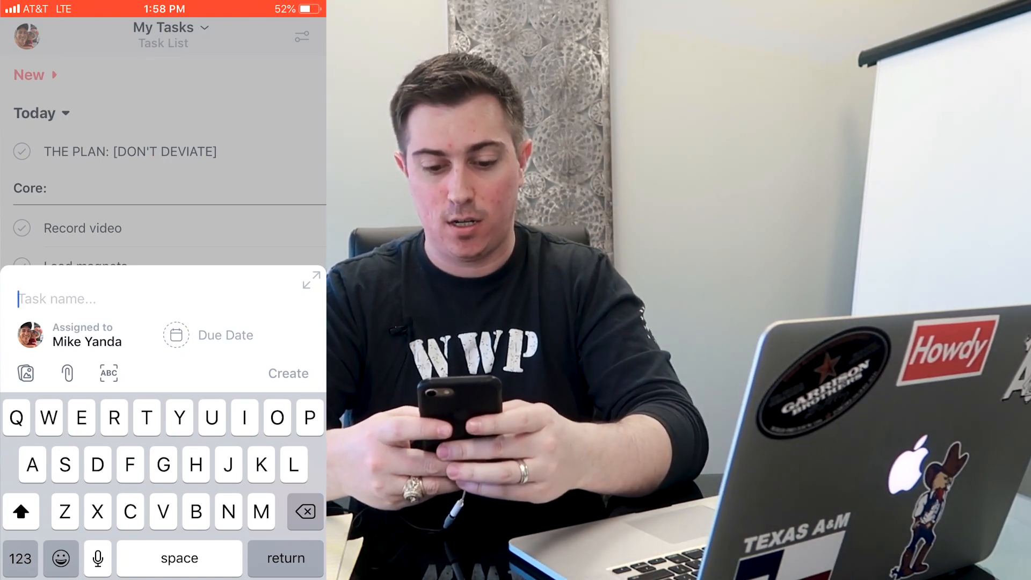
type("Don’t foege")
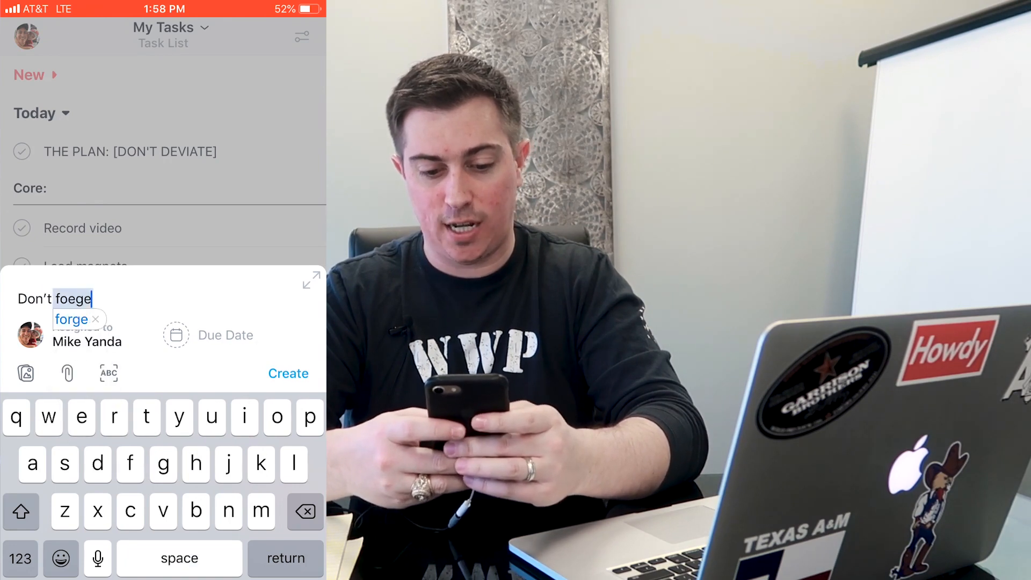
type("t to go to the ")
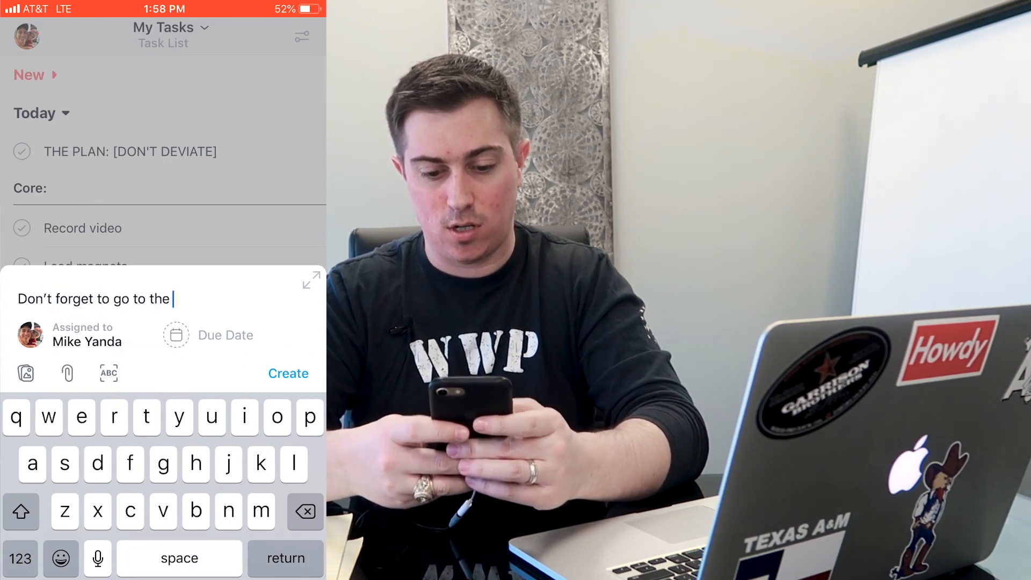
type("post office and ")
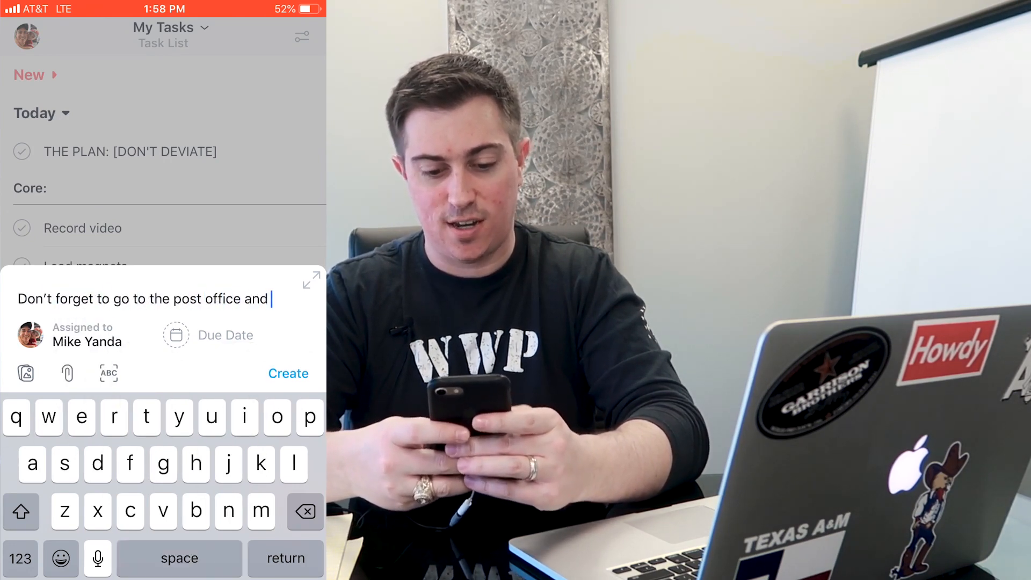
type("get stamps on")
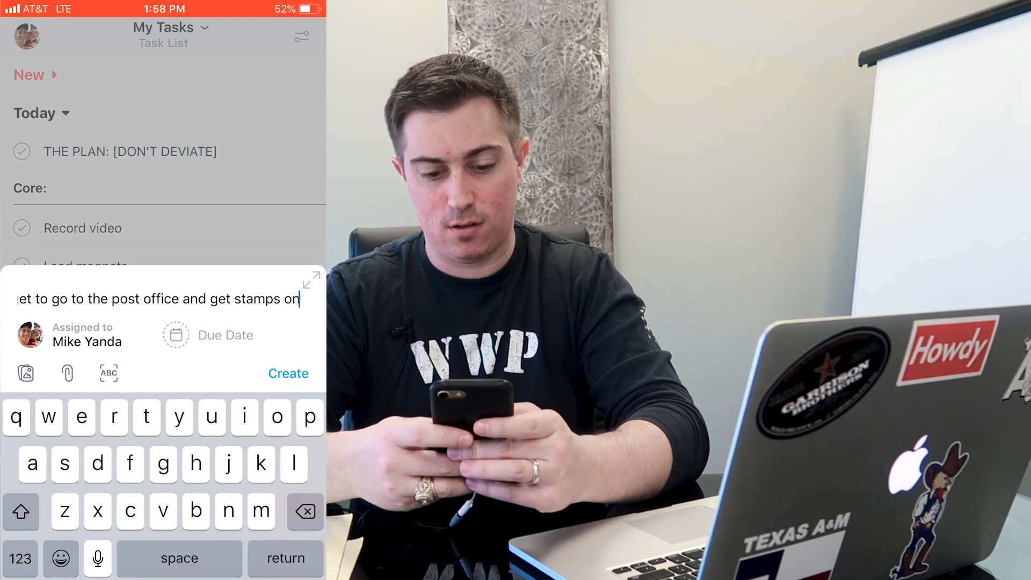
type(" the way gome.")
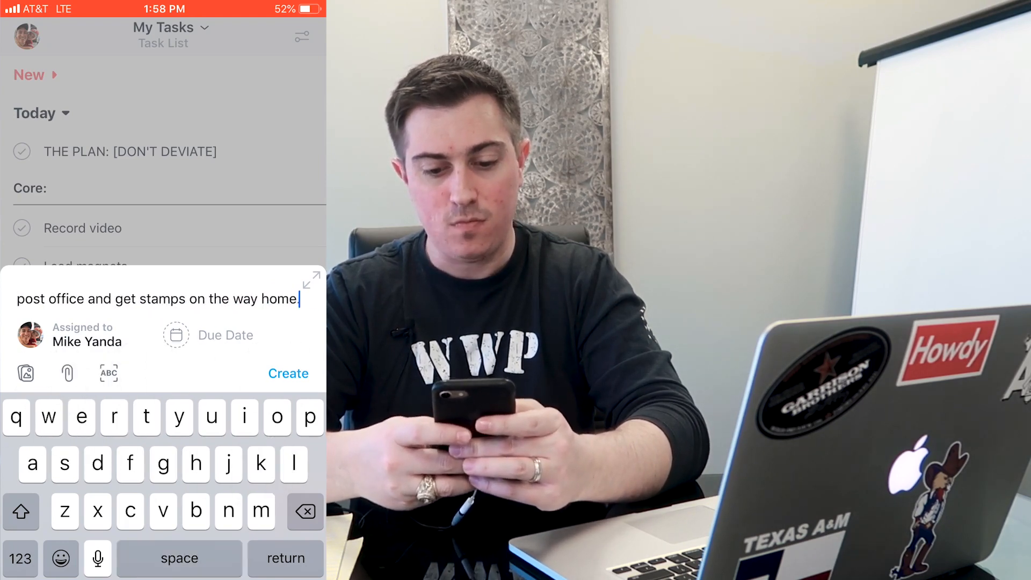
Set the new task's due date to today, March 13, and create it, returning to the My Tasks list
left_click(226, 335)
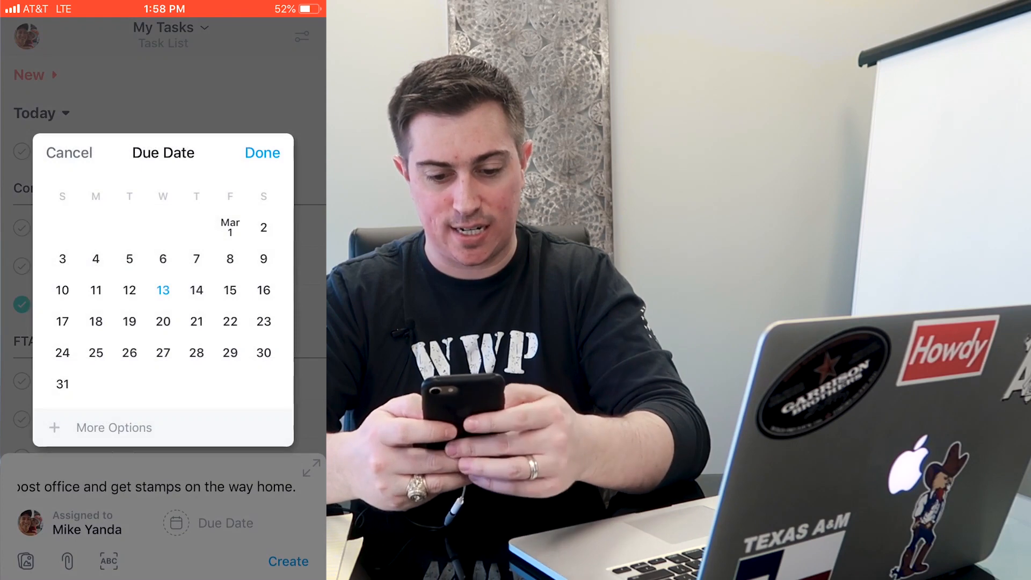
left_click(163, 310)
left_click(262, 133)
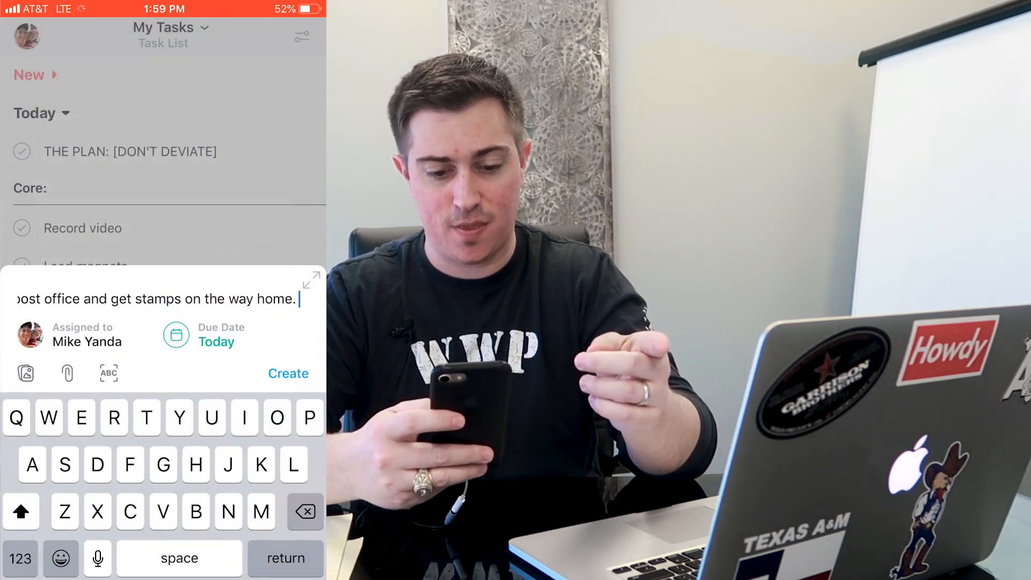
left_click(289, 374)
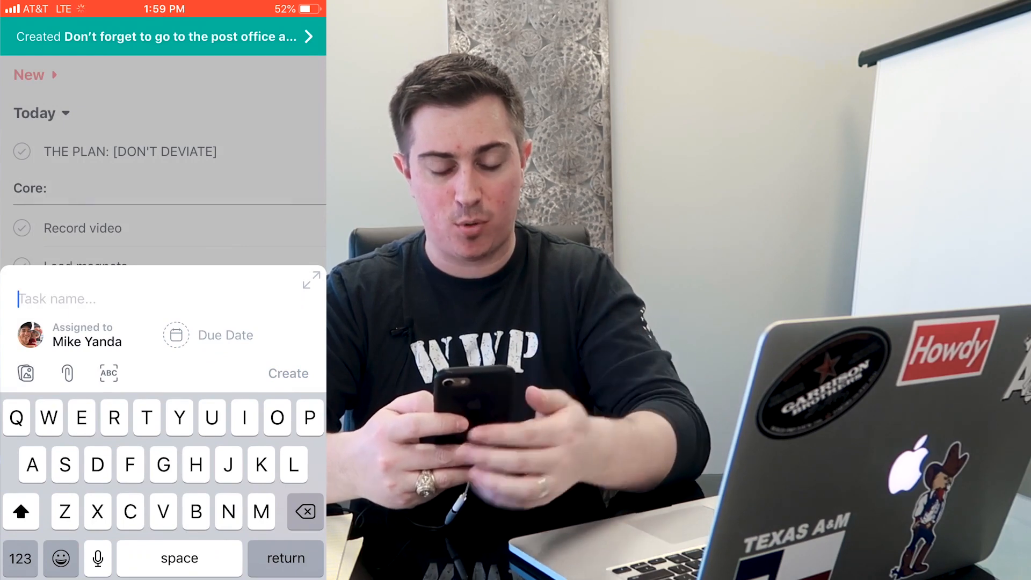
left_click(163, 161)
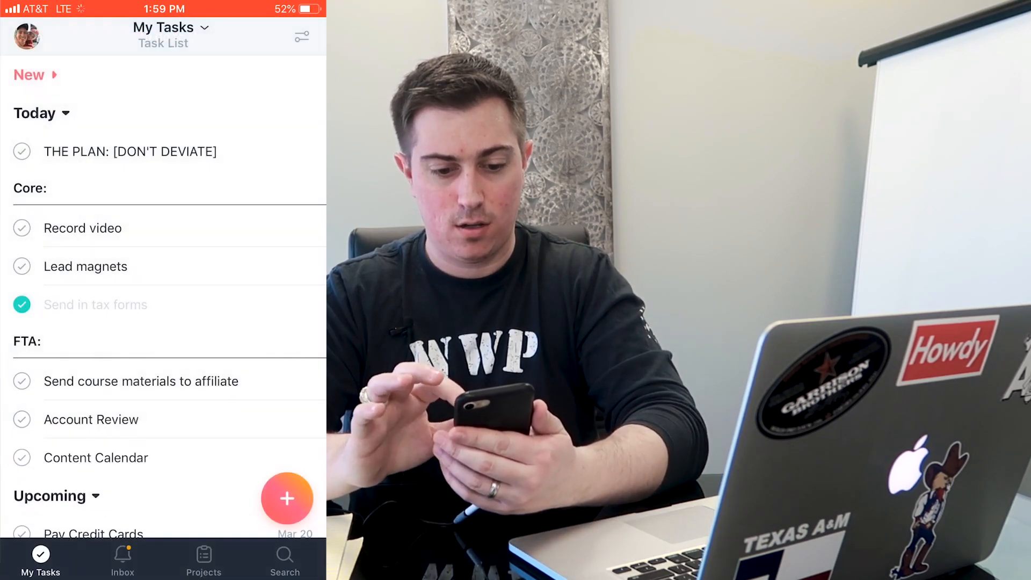
Expand the New tasks and move the post office task to the start of the Core list under Today
left_click(36, 76)
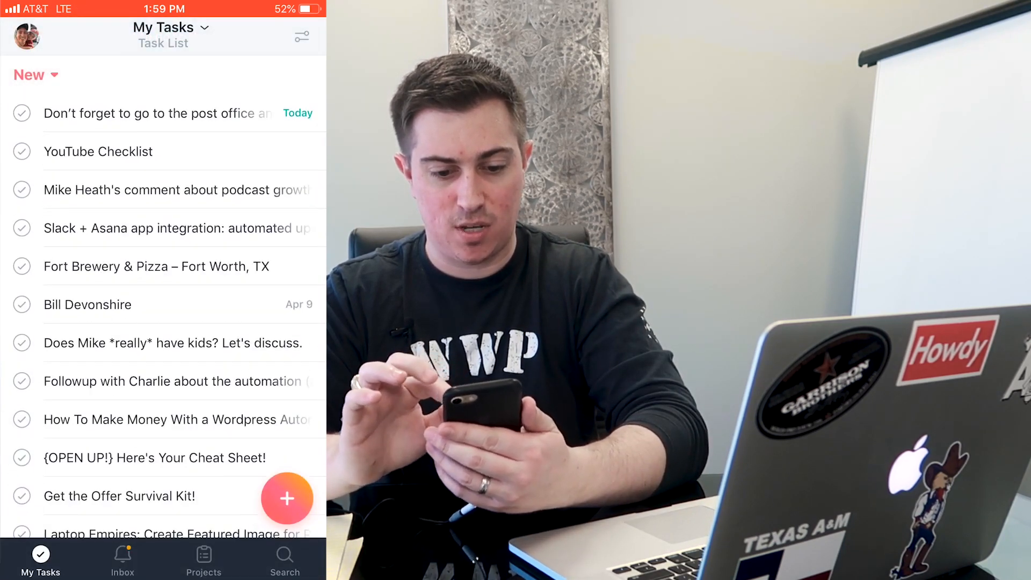
left_click_drag(161, 113, 161, 381)
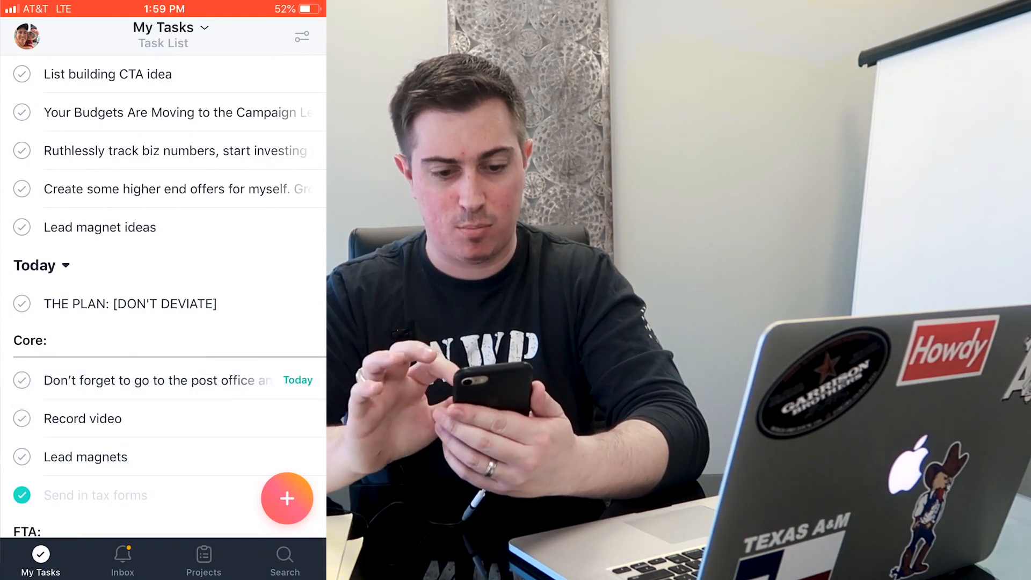
scroll(162, 296, "down", 3)
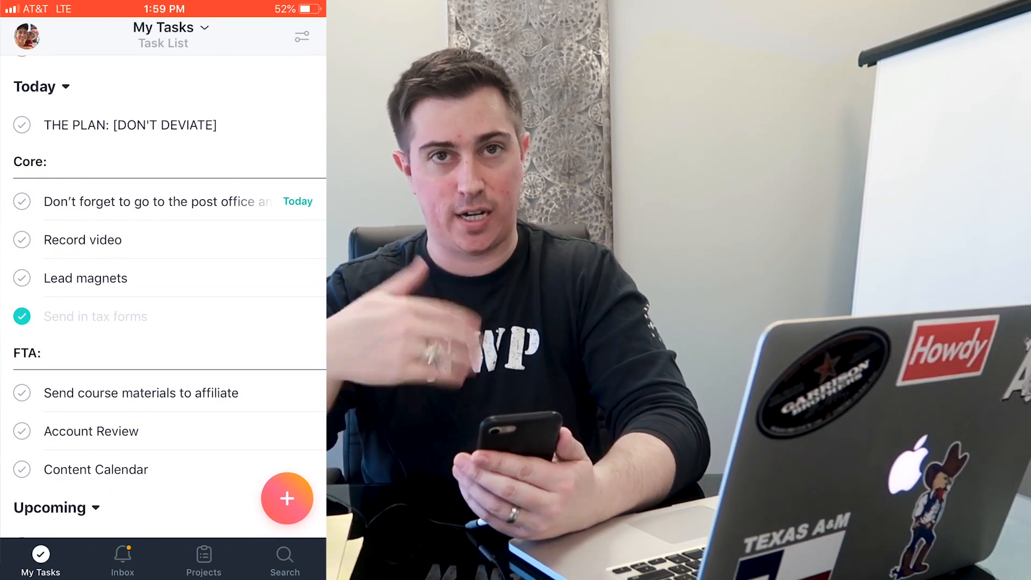
Look back through the remaining New tasks in My Tasks and collapse that section
scroll(161, 296, "up", 15)
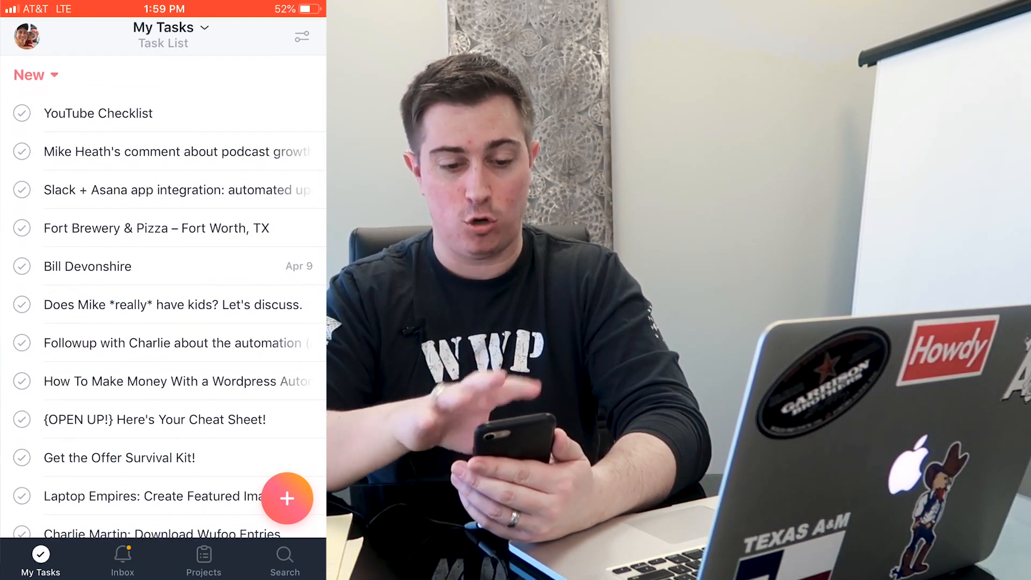
scroll(162, 295, "down", 3)
scroll(161, 295, "up", 3)
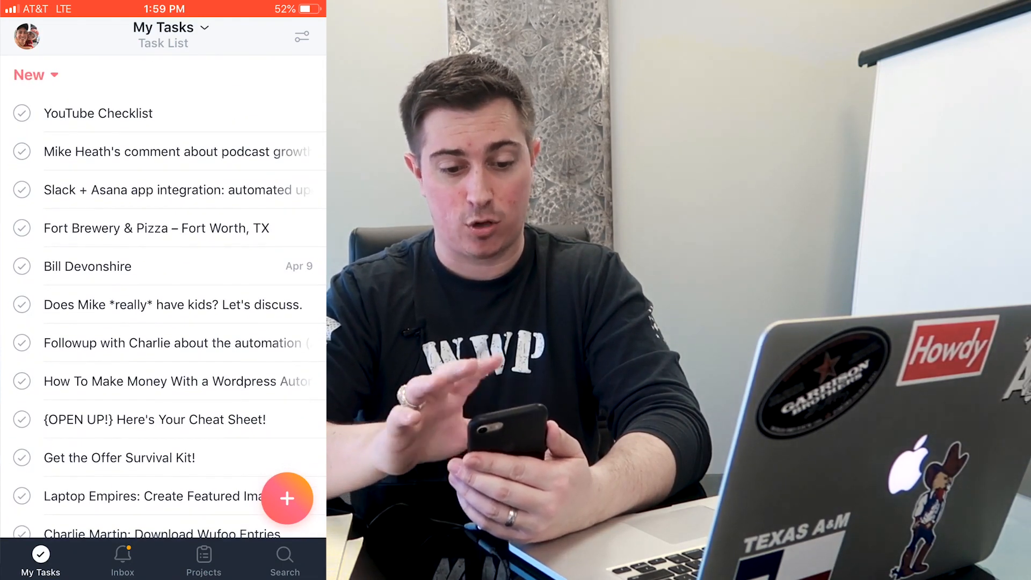
left_click(35, 75)
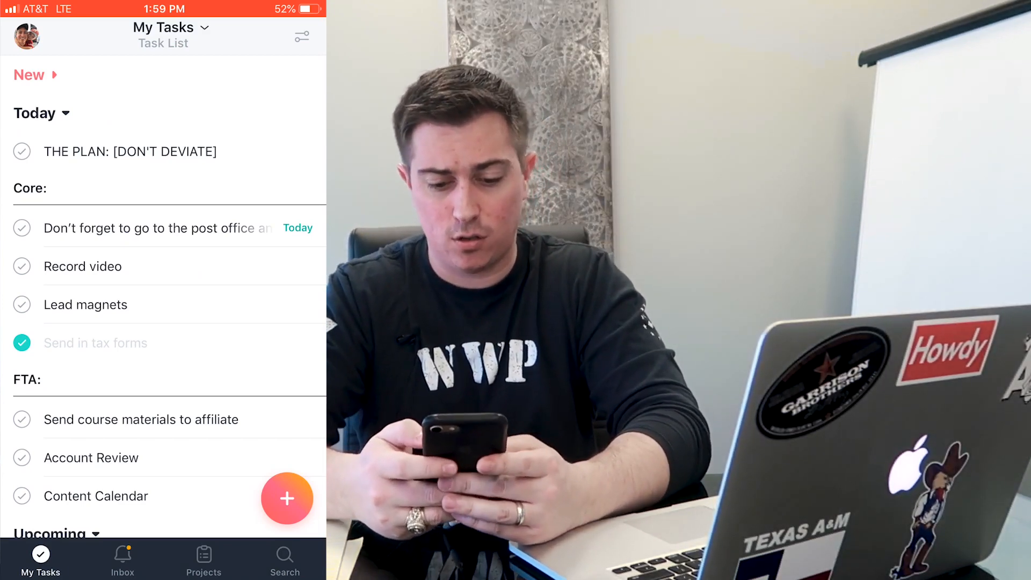
Look through the Inbox for recent task notifications and teammate updates
left_click(123, 560)
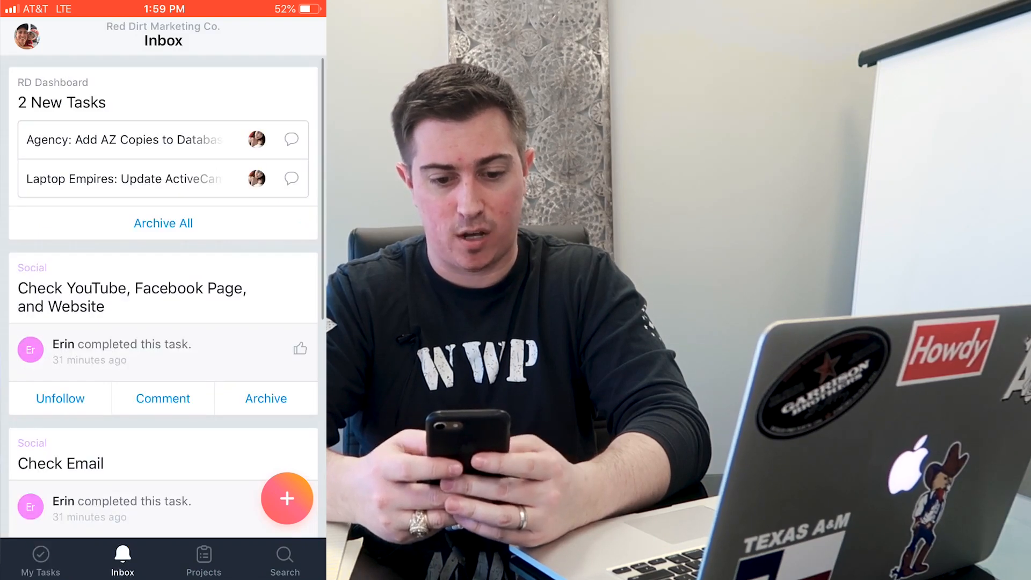
scroll(163, 295, "down", 8)
scroll(163, 296, "up", 8)
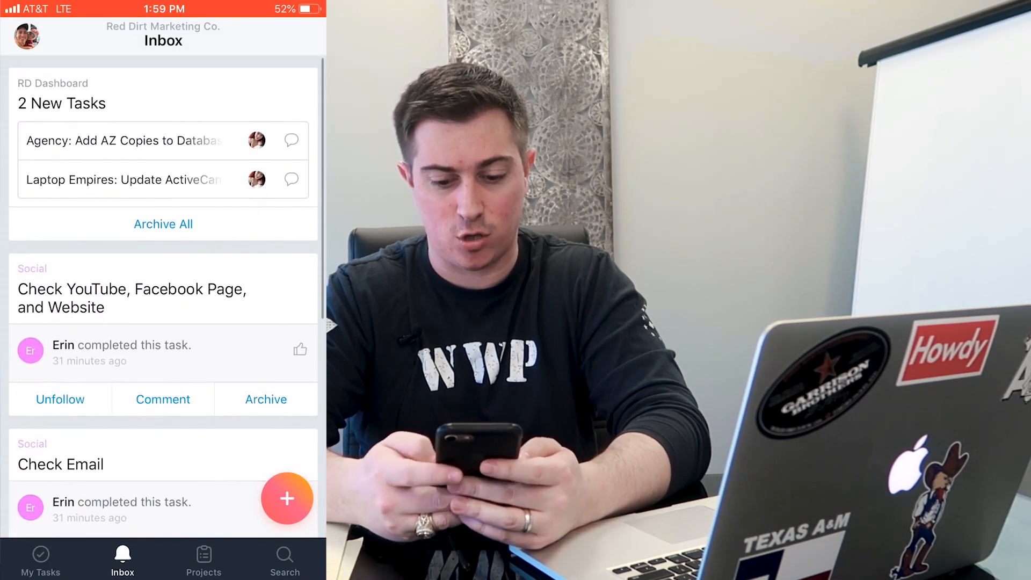
Search the workspace for "Podcast" and open the LE Podcast project
left_click(285, 560)
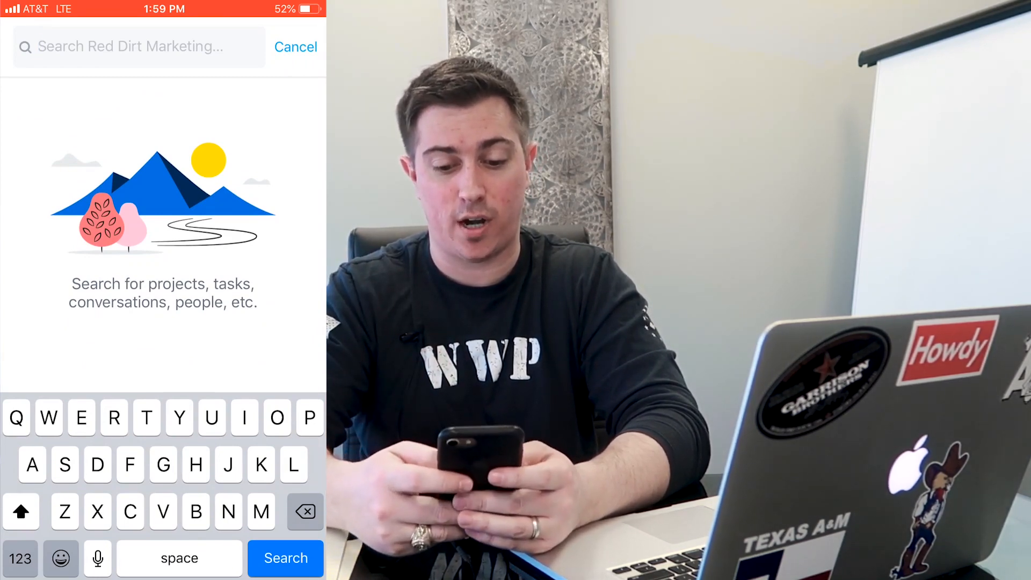
type("Podcast")
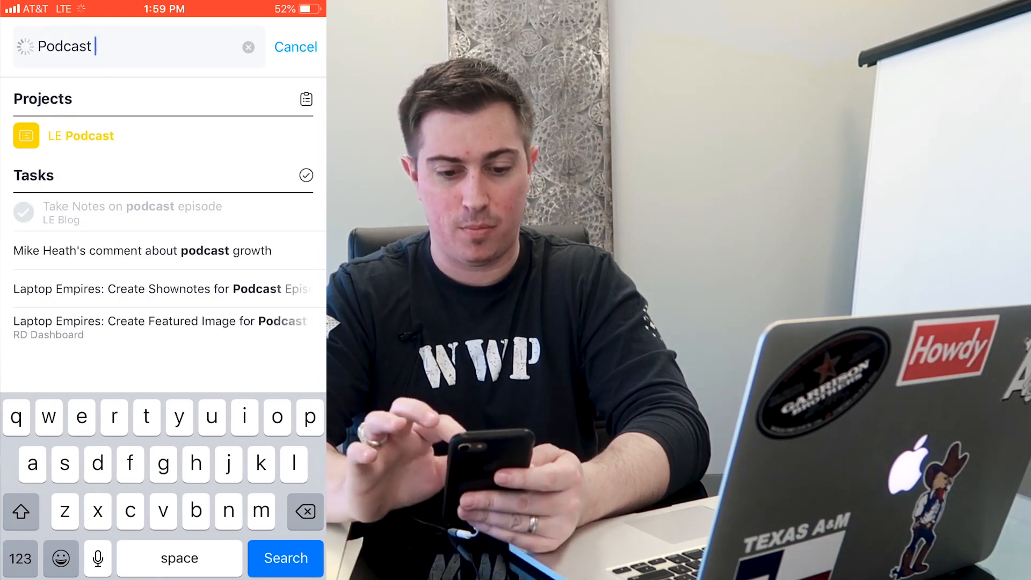
left_click(82, 136)
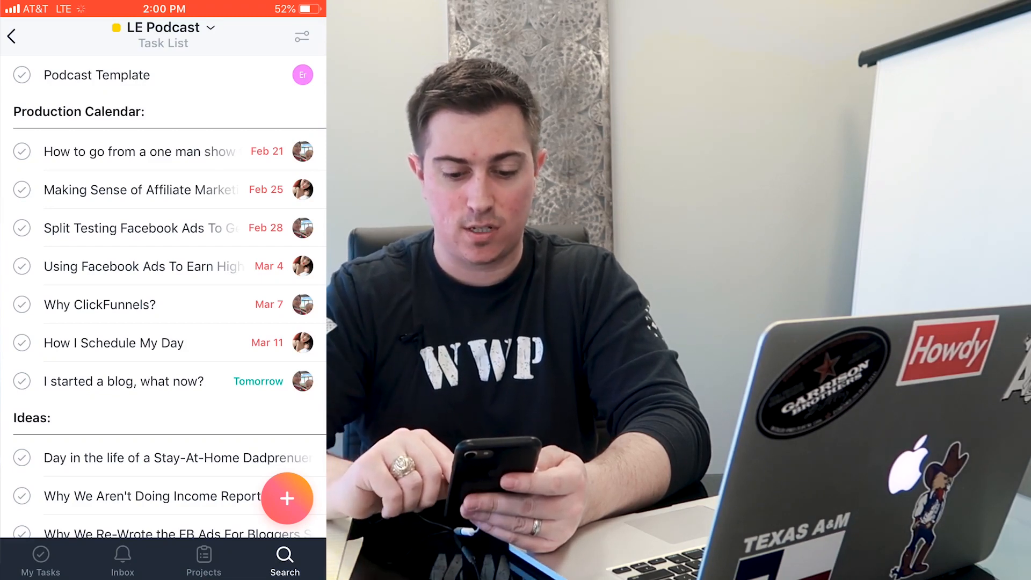
Browse the favorite projects and the full project list, and open the RD Dashboard board
left_click(203, 560)
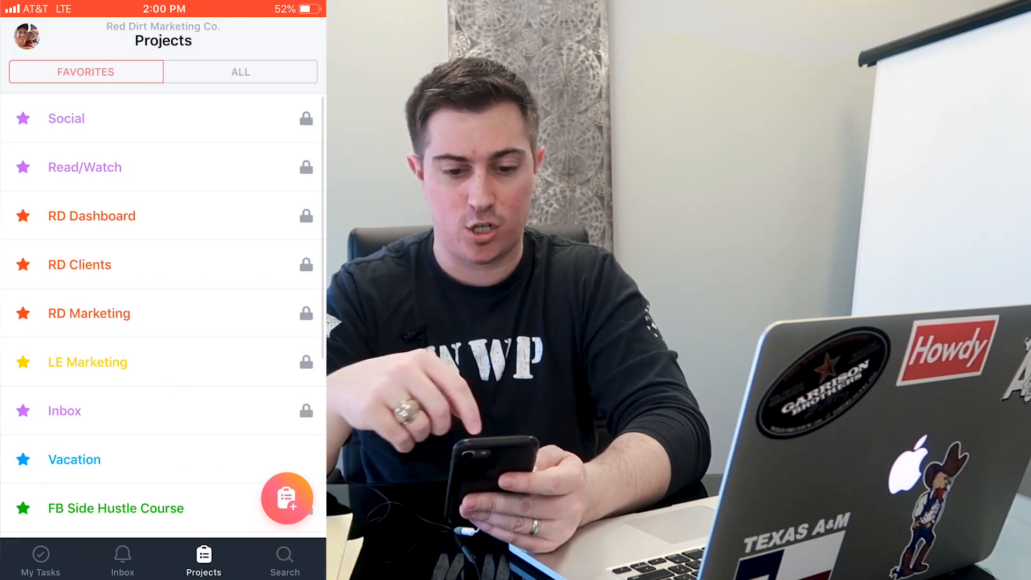
scroll(161, 322, "down", 6)
scroll(161, 322, "up", 7)
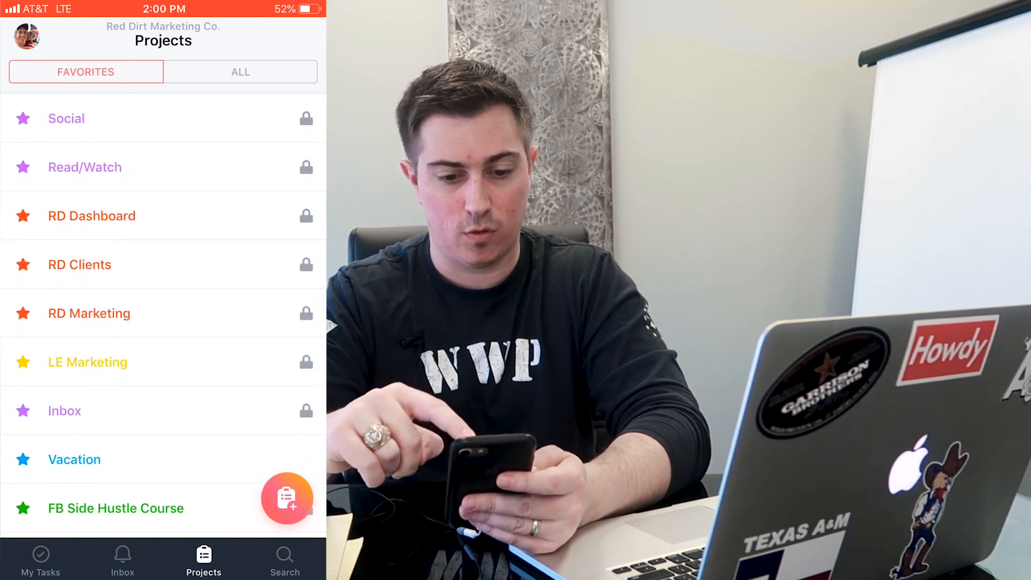
left_click(240, 72)
scroll(161, 323, "down", 3)
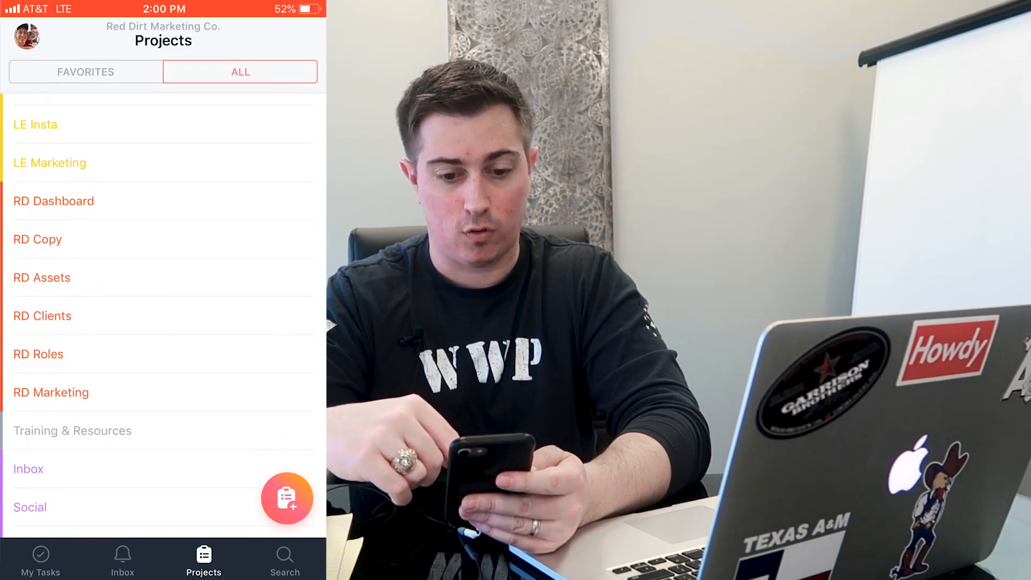
left_click(54, 201)
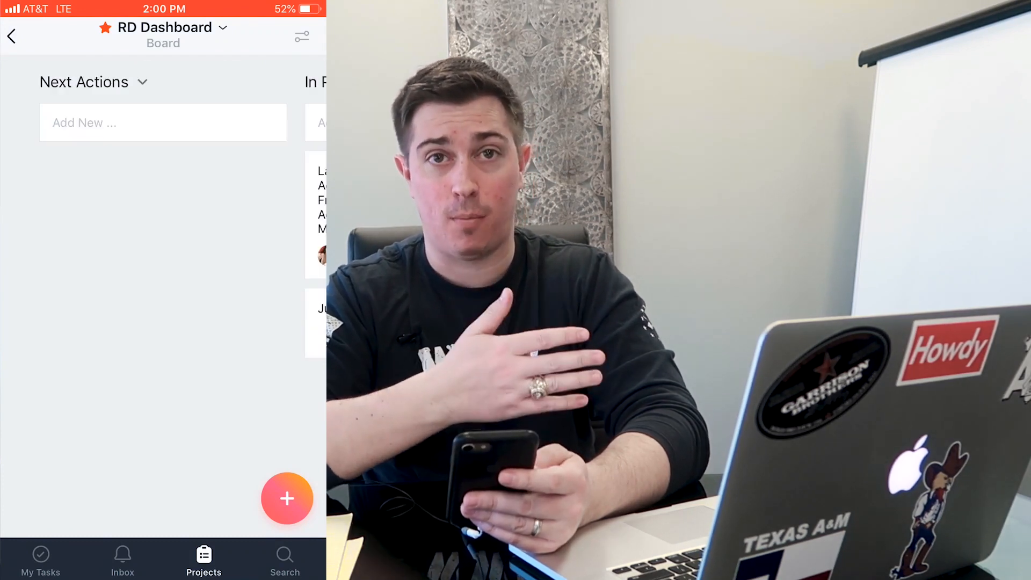
Review the RD Dashboard board's In Progress, Needs Review and Completed columns and their task cards
scroll(163, 215, "right", 5)
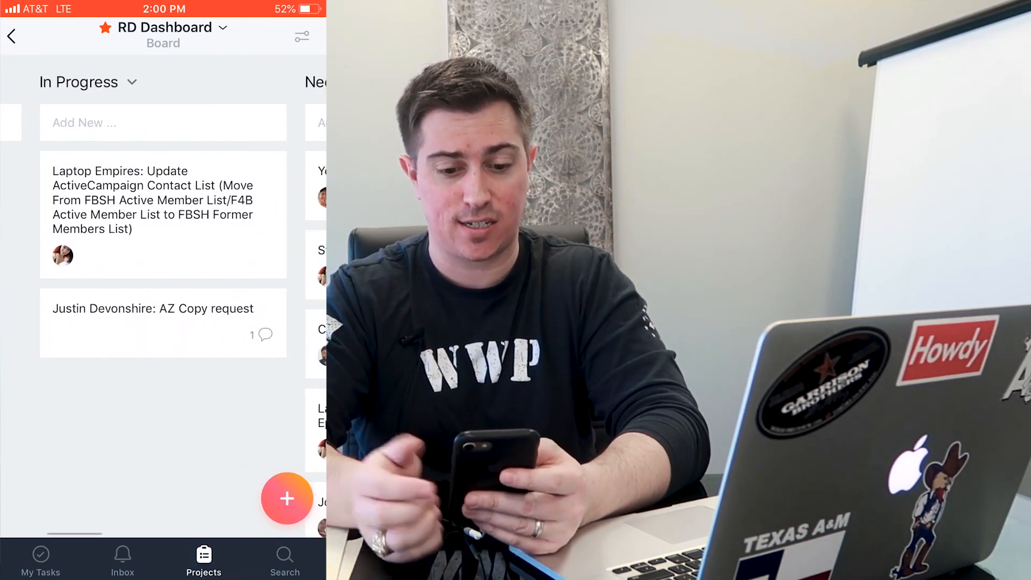
scroll(164, 295, "right", 5)
scroll(163, 296, "right", 5)
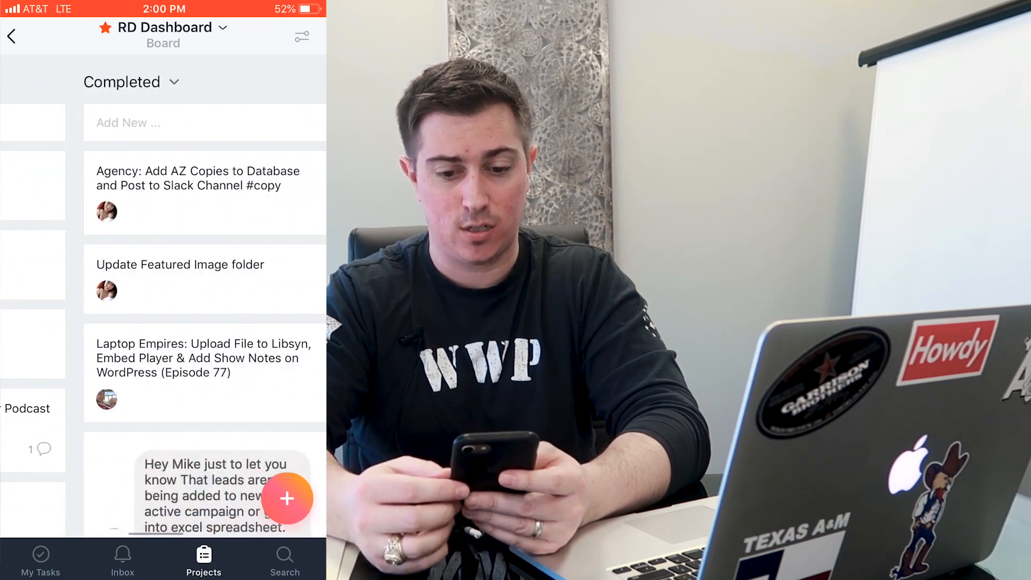
scroll(163, 323, "down", 5)
scroll(163, 322, "up", 5)
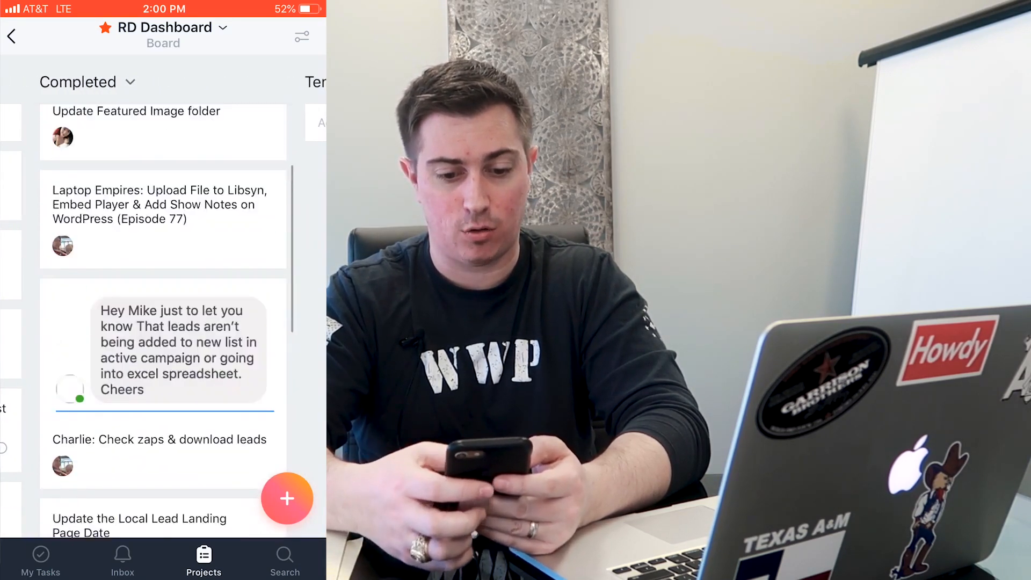
scroll(163, 296, "left", 5)
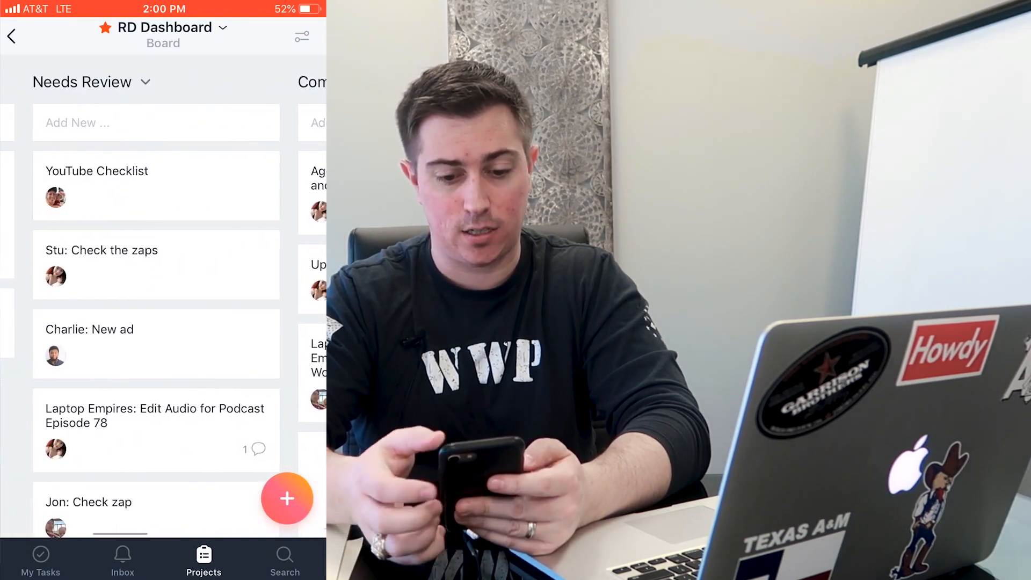
scroll(163, 295, "left", 5)
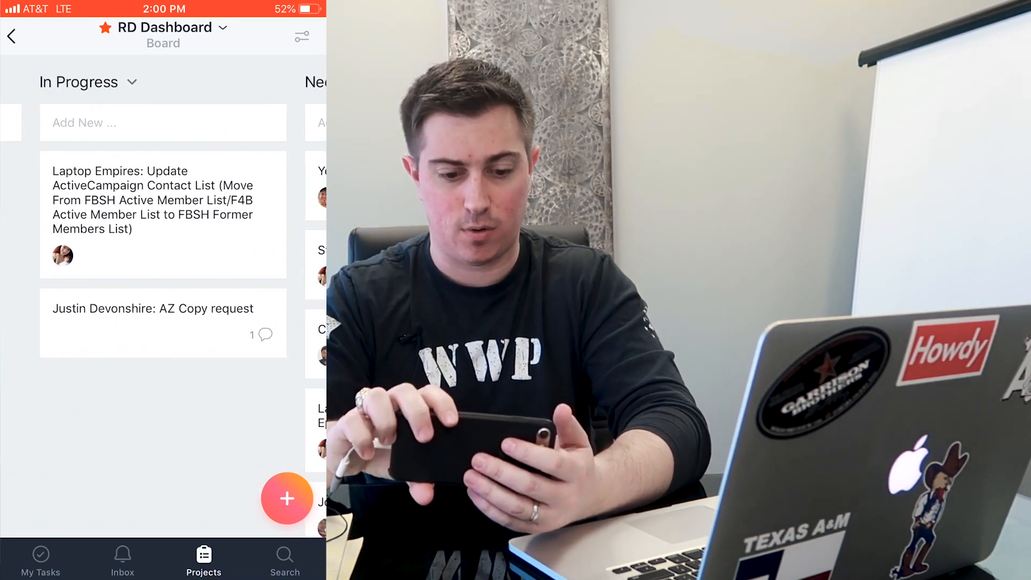
Move the YouTube Checklist card from the Needs Review column to the start of the Completed column
scroll(163, 295, "right", 5)
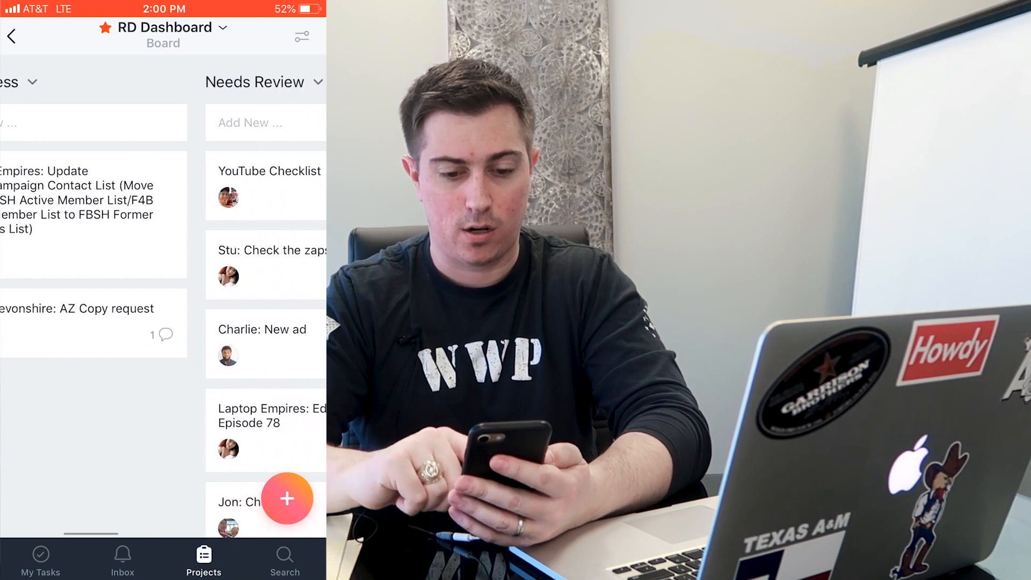
scroll(163, 295, "left", 5)
scroll(163, 295, "right", 5)
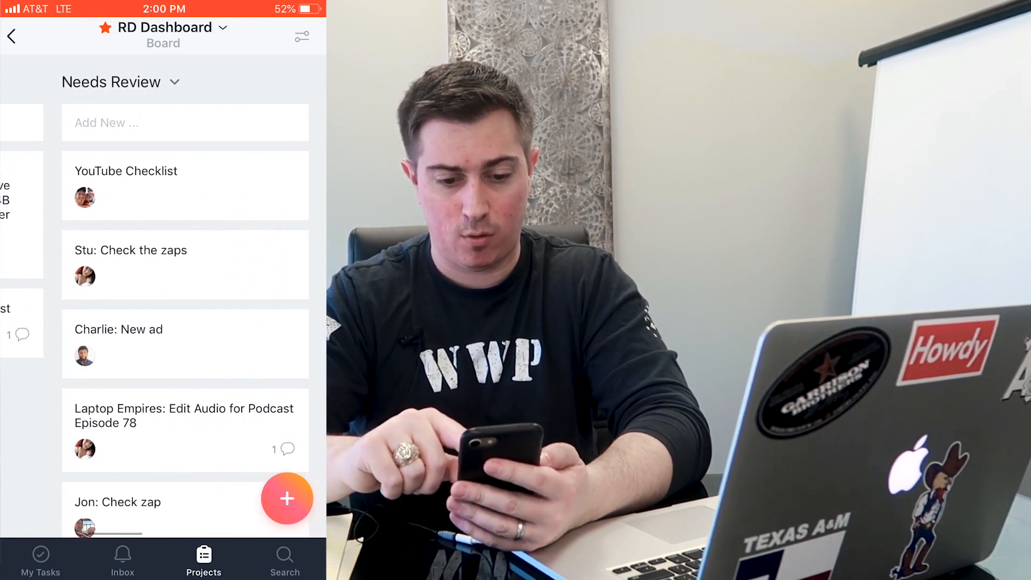
scroll(163, 295, "left", 5)
scroll(163, 295, "right", 5)
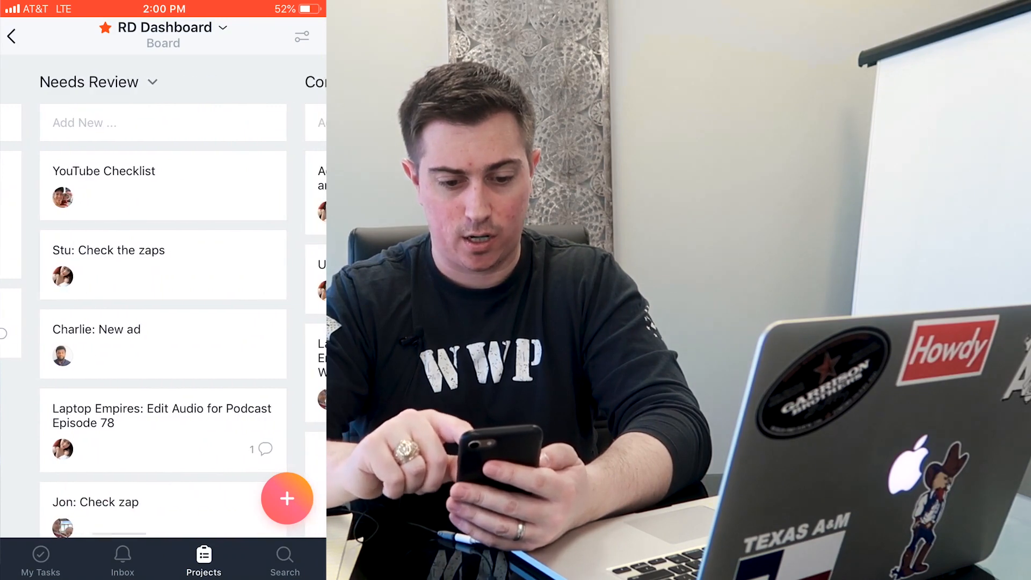
left_click_drag(163, 186, 236, 182)
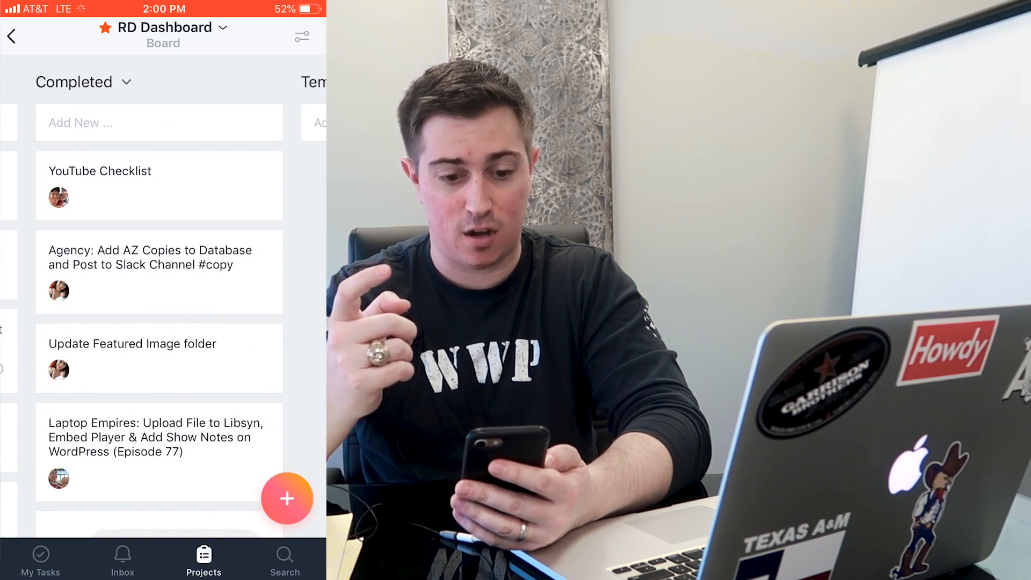
scroll(164, 300, "left", 5)
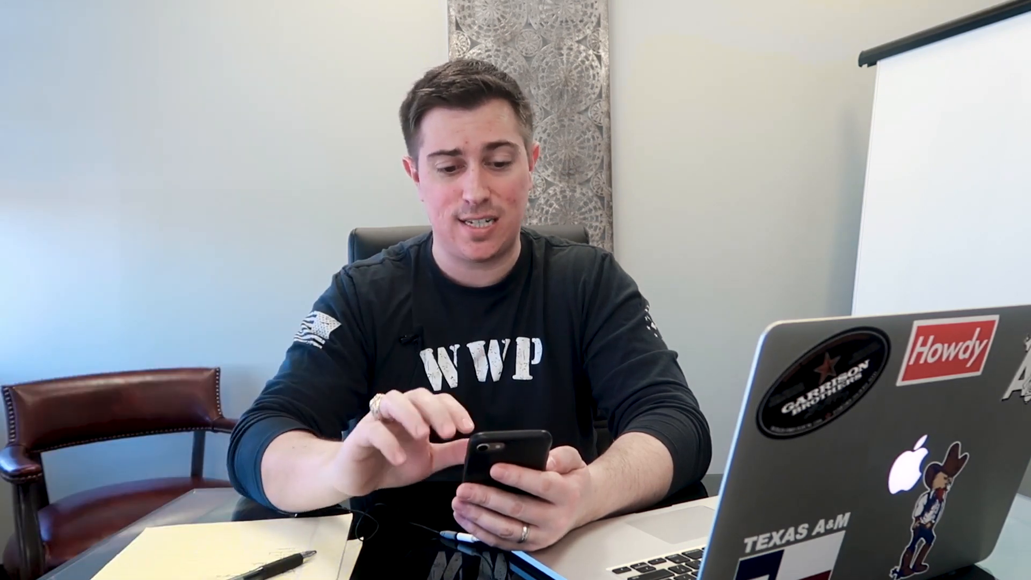